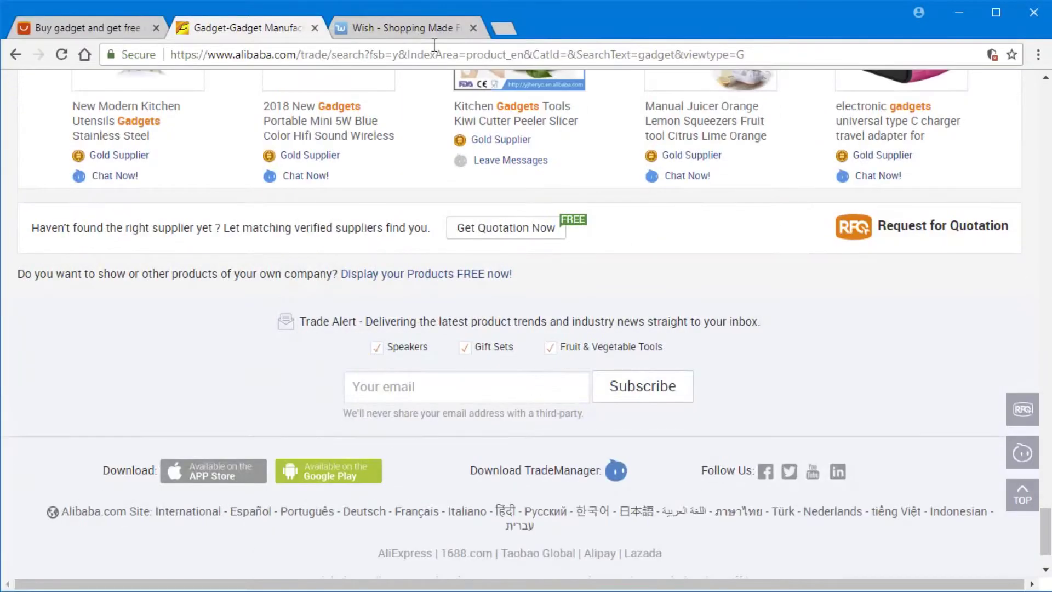
Step: Switch to the open Wish page and browse its product listings
{"action": "left_click", "coordinate": [427, 28]}
{"action": "left_click_drag", "start_coordinate": [1045, 156], "coordinate": [1043, 284]}
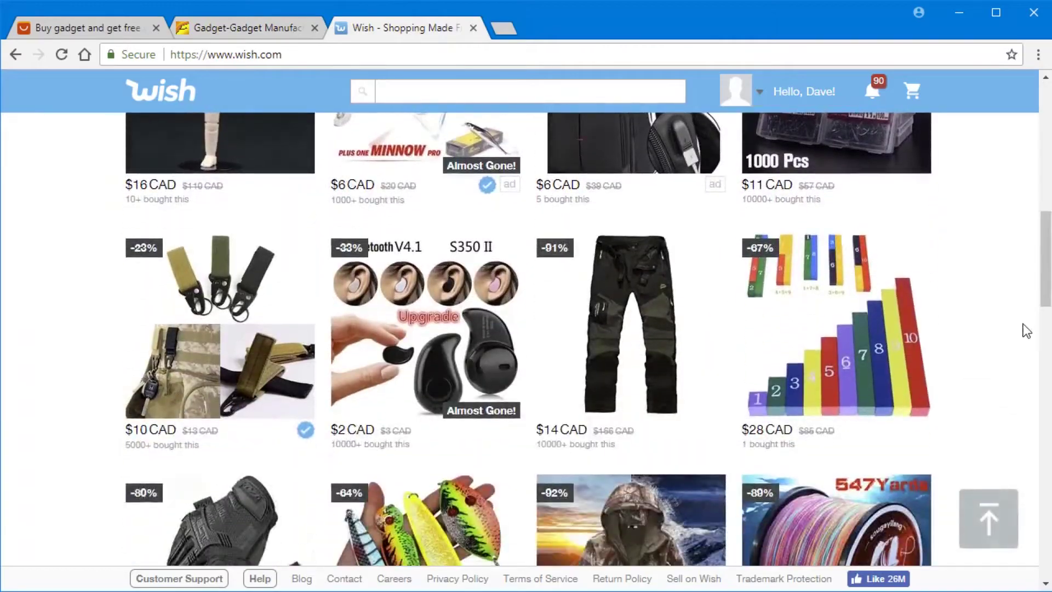
{"action": "scroll", "coordinate": [998, 354], "scroll_direction": "down", "scroll_amount": 20}
{"action": "scroll", "coordinate": [999, 358], "scroll_direction": "down", "scroll_amount": 20}
{"action": "scroll", "coordinate": [1002, 363], "scroll_direction": "down", "scroll_amount": 20}
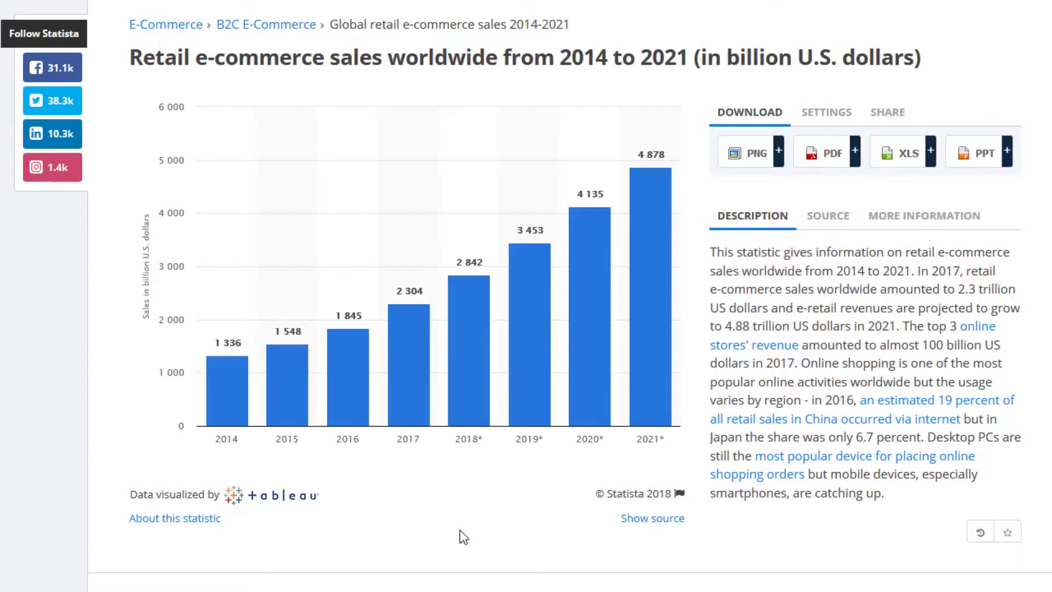
Step: Inspect the 2018 and 2021 bars in Statista's worldwide retail e-commerce sales chart
{"action": "mouse_move", "coordinate": [475, 405]}
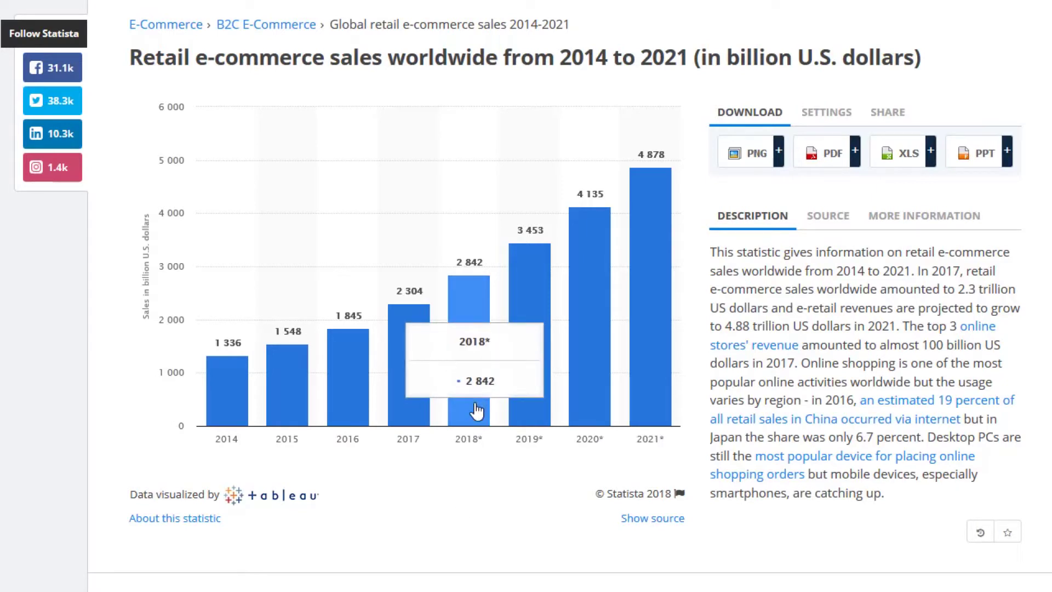
{"action": "mouse_move", "coordinate": [646, 389]}
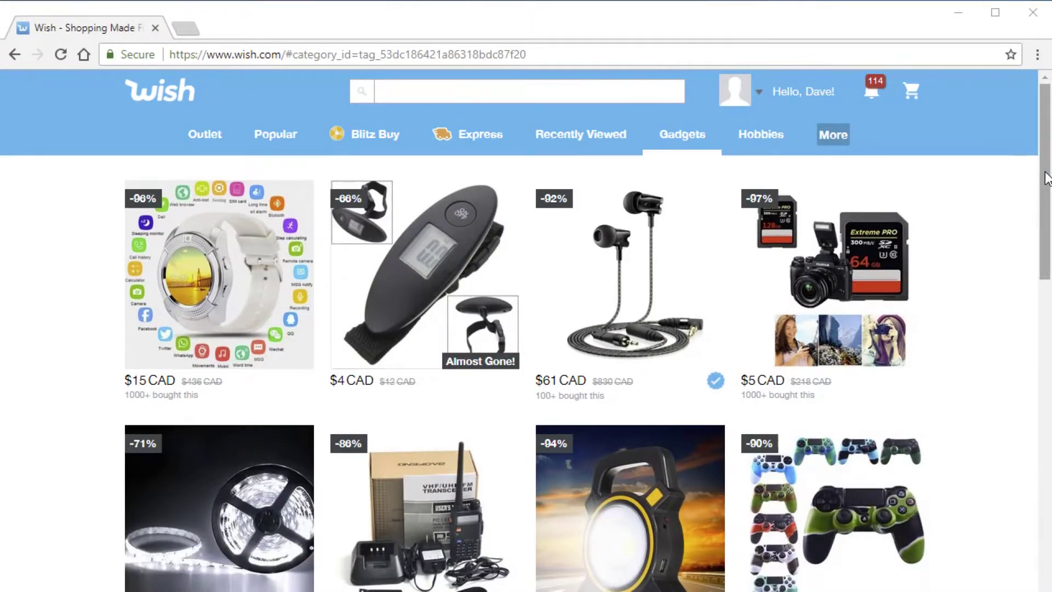
Step: Browse the Gadgets category on Wish, comparing the products' prices, discounts and purchase counts
{"action": "mouse_move", "coordinate": [1047, 178]}
{"action": "left_mouse_down"}
{"action": "mouse_move", "coordinate": [1044, 433]}
{"action": "mouse_move", "coordinate": [1044, 181]}
{"action": "left_mouse_up"}
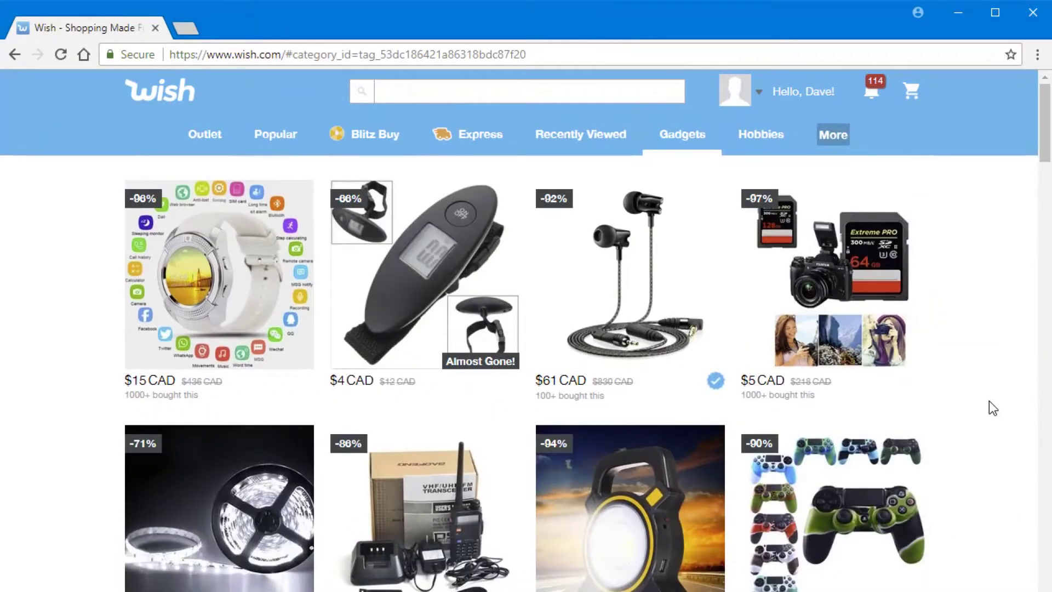
{"action": "scroll", "coordinate": [978, 443], "scroll_direction": "down", "scroll_amount": 3}
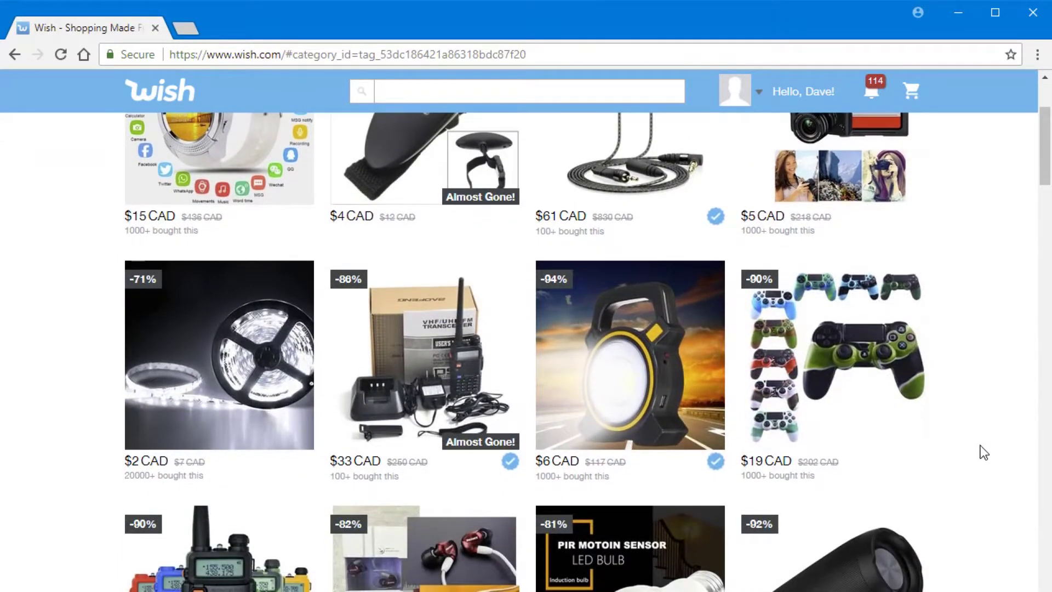
{"action": "scroll", "coordinate": [984, 405], "scroll_direction": "down", "scroll_amount": 1}
{"action": "scroll", "coordinate": [984, 409], "scroll_direction": "down", "scroll_amount": 5}
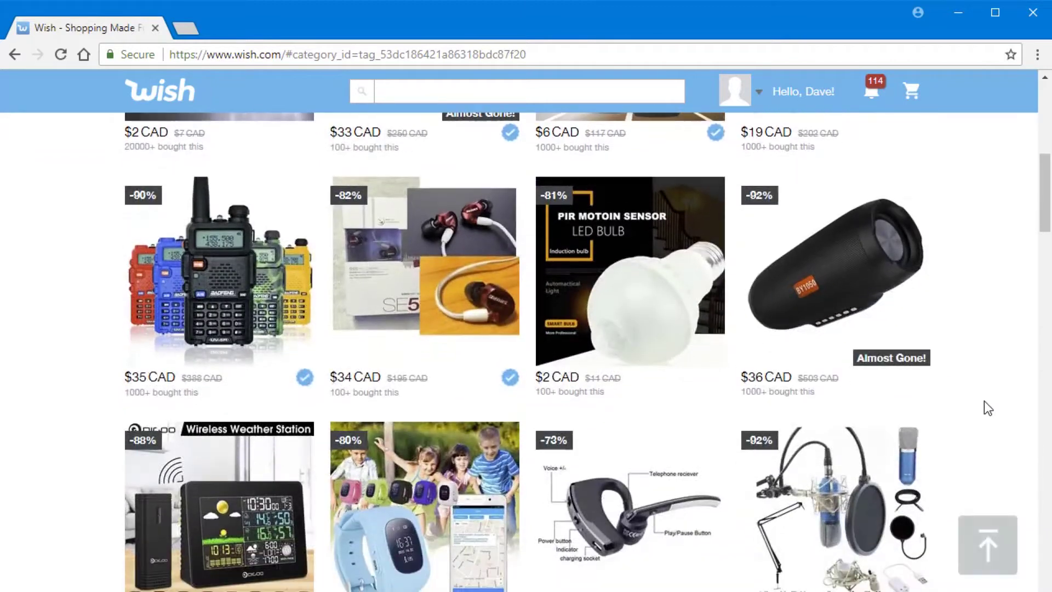
{"action": "scroll", "coordinate": [988, 408], "scroll_direction": "up", "scroll_amount": 8}
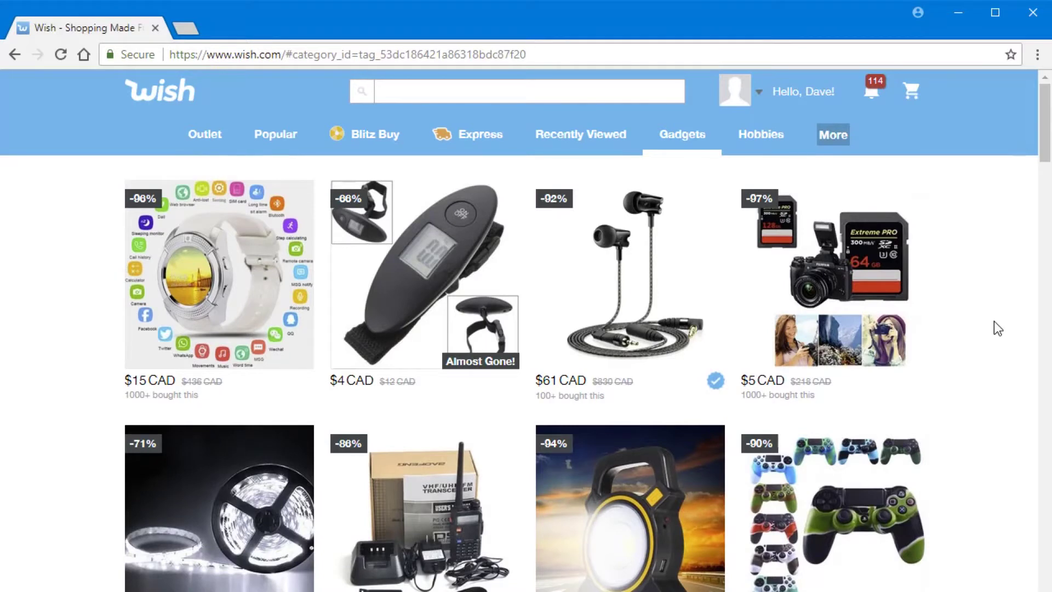
{"action": "scroll", "coordinate": [985, 376], "scroll_direction": "down", "scroll_amount": 3}
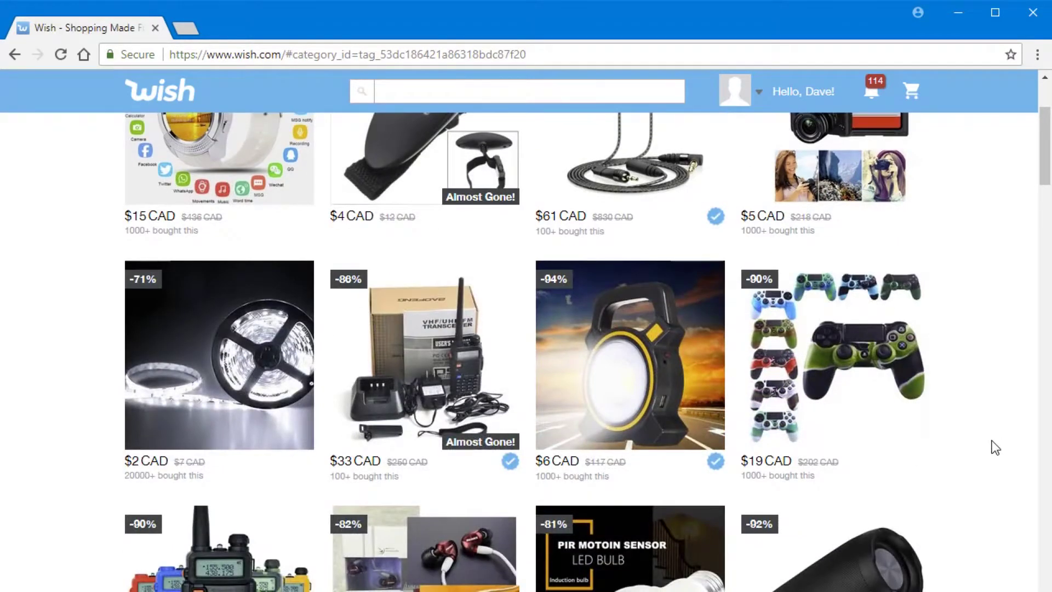
{"action": "scroll", "coordinate": [990, 446], "scroll_direction": "down", "scroll_amount": 6}
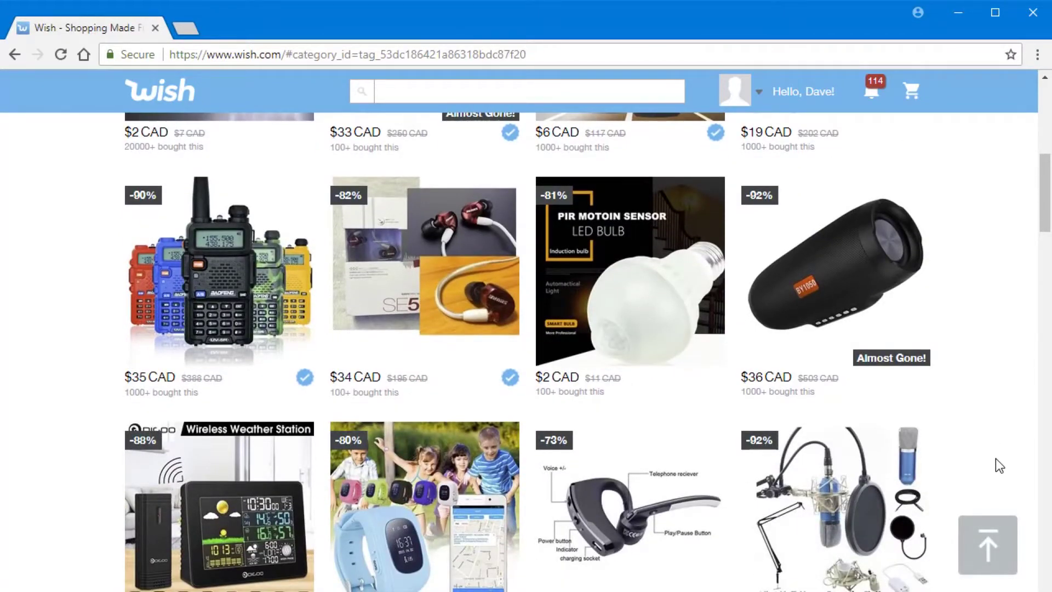
{"action": "scroll", "coordinate": [1008, 433], "scroll_direction": "down", "scroll_amount": 18}
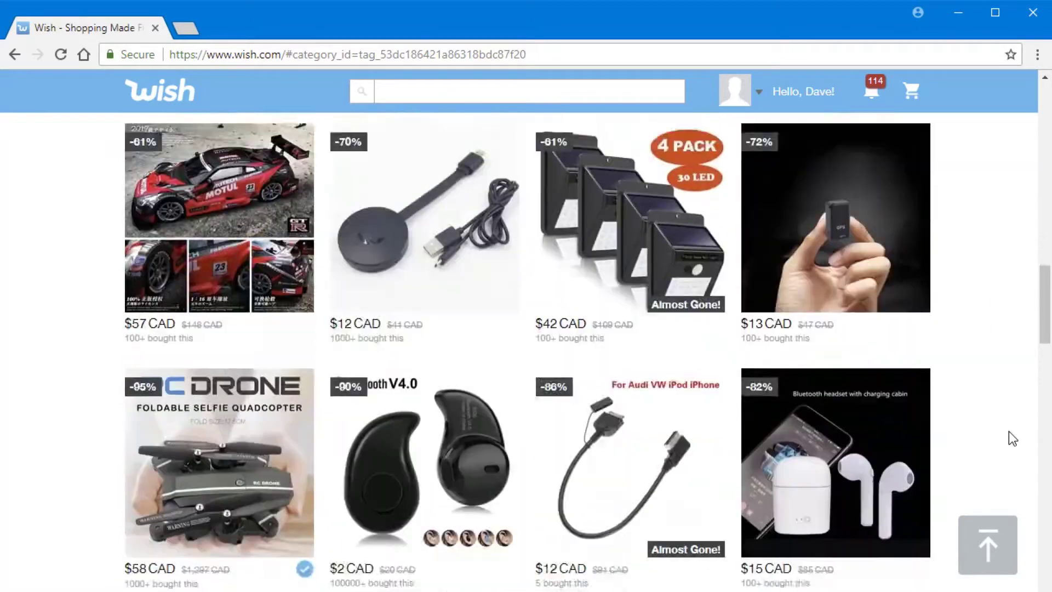
{"action": "scroll", "coordinate": [1008, 430], "scroll_direction": "down", "scroll_amount": 5}
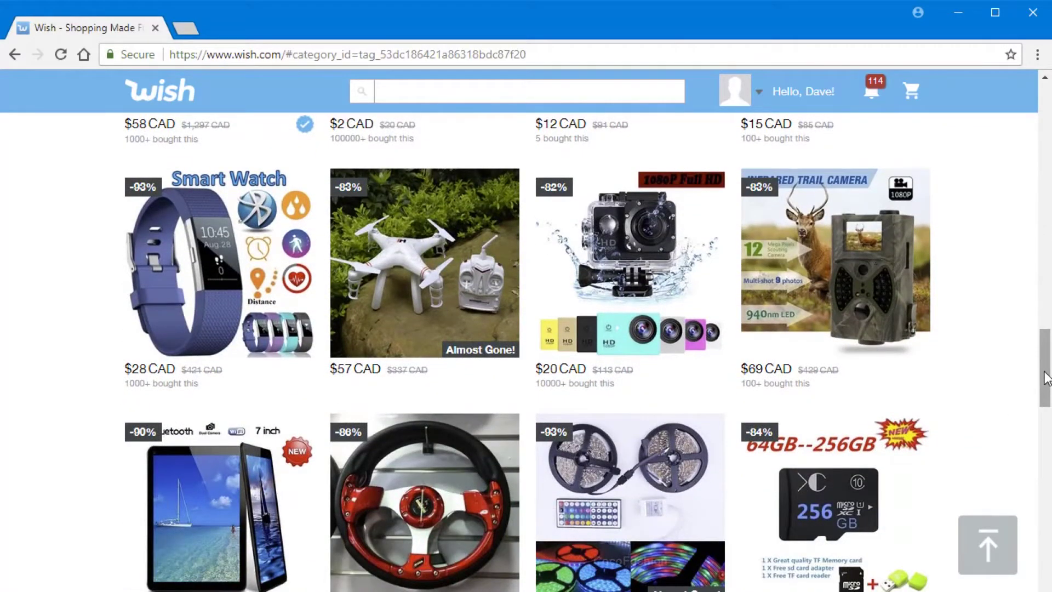
{"action": "scroll", "coordinate": [1047, 378], "scroll_direction": "down", "scroll_amount": 3}
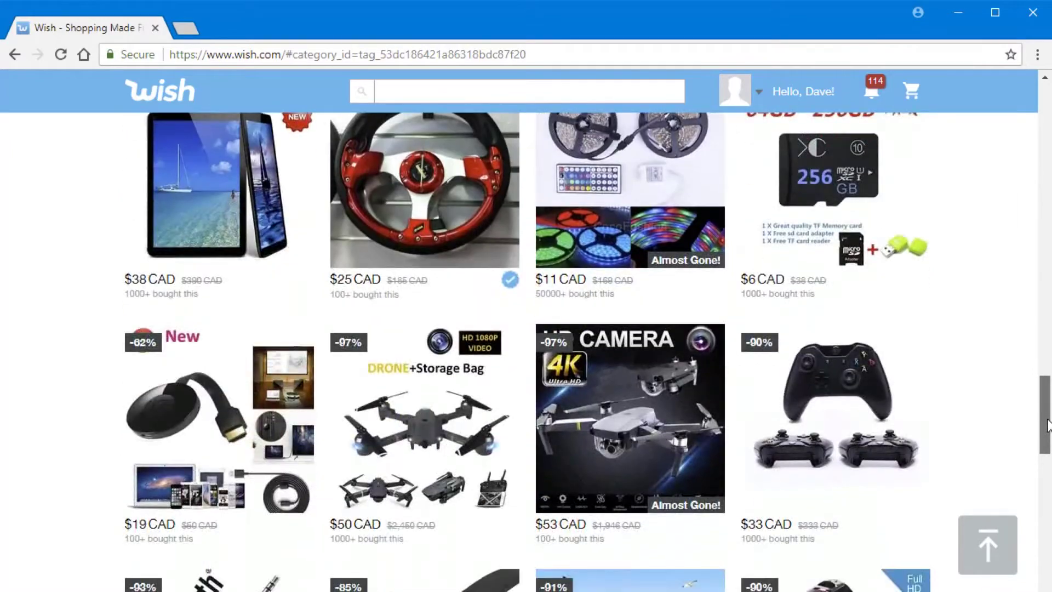
{"action": "scroll", "coordinate": [1048, 378], "scroll_direction": "up", "scroll_amount": 1}
{"action": "left_click_drag", "start_coordinate": [1049, 379], "coordinate": [1046, 307]}
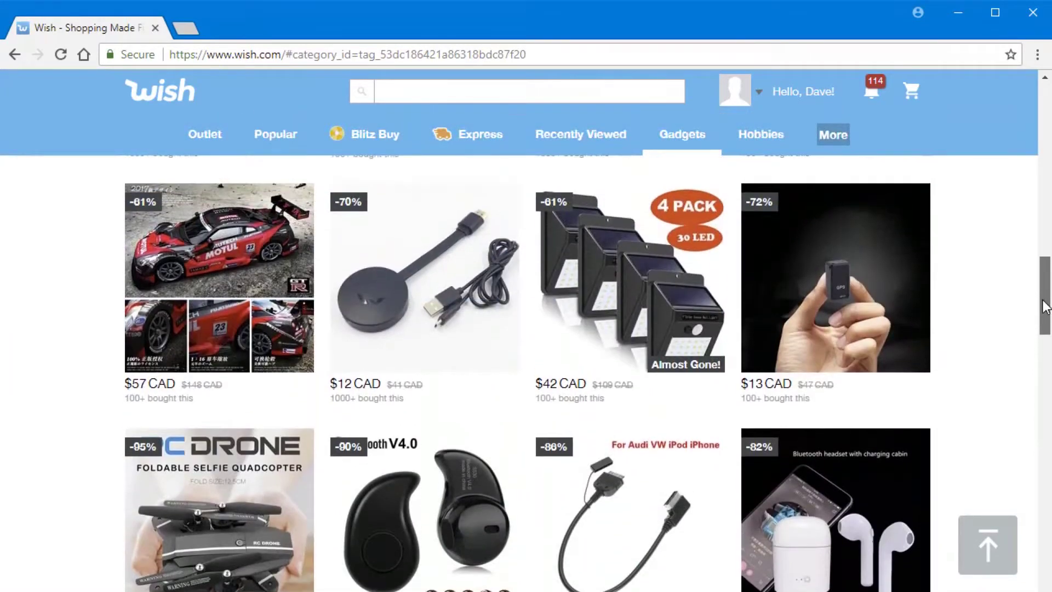
Step: Highlight the purchase counts under the round HDMI dongle and the Bluetooth V4.0 earpiece in the Gadgets listings
{"action": "left_click_drag", "start_coordinate": [411, 399], "coordinate": [329, 398]}
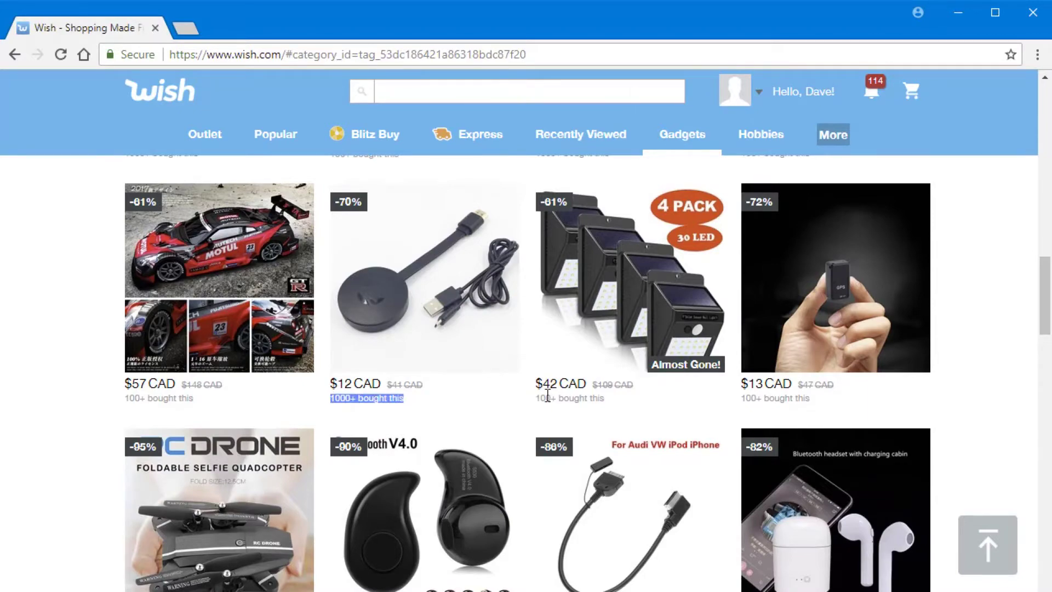
{"action": "scroll", "coordinate": [547, 394], "scroll_direction": "down", "scroll_amount": 9}
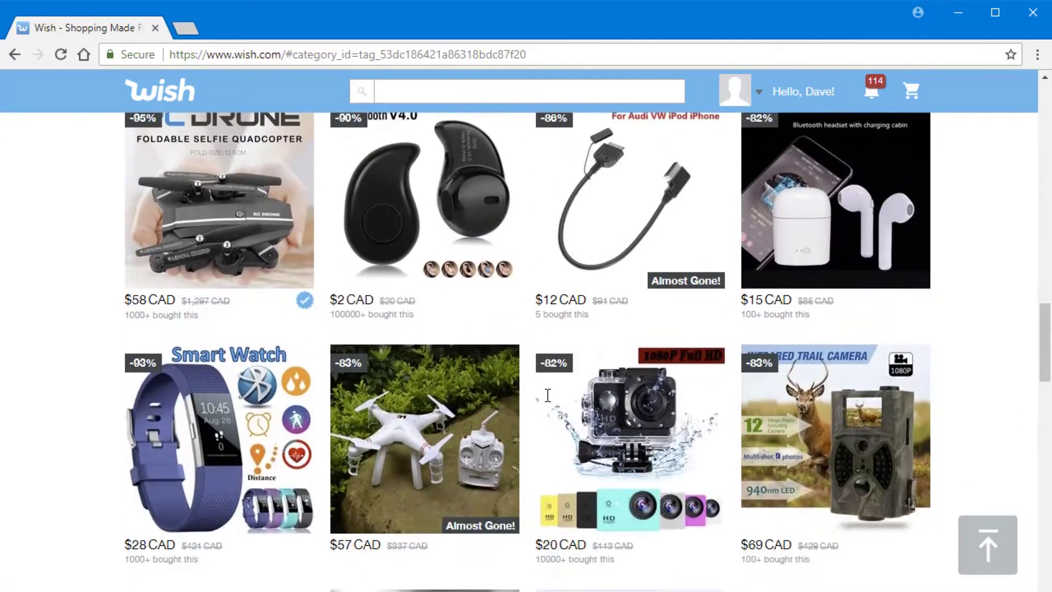
{"action": "scroll", "coordinate": [466, 340], "scroll_direction": "up", "scroll_amount": 2}
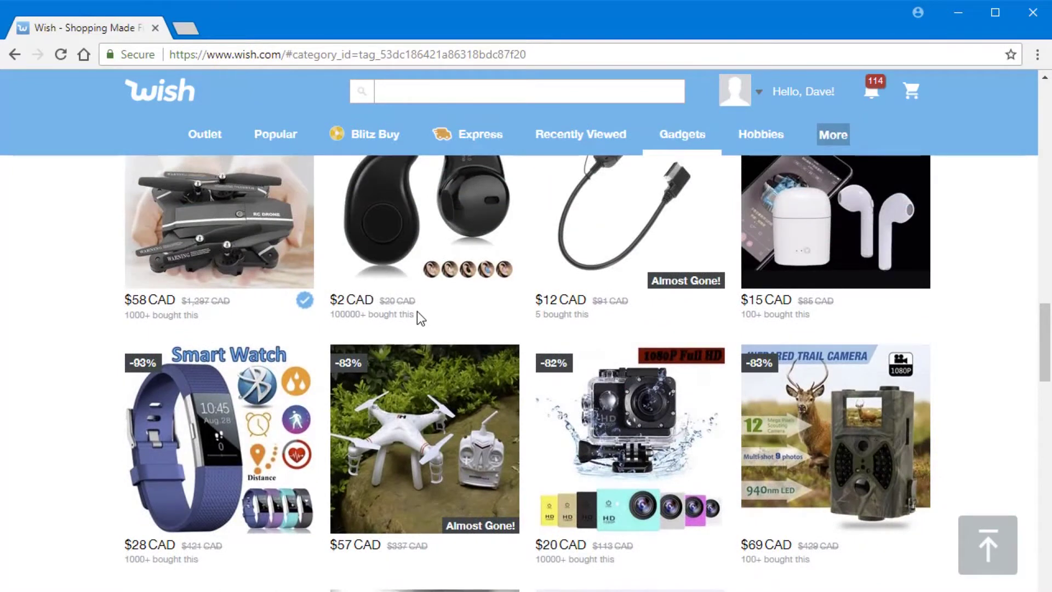
{"action": "left_click_drag", "start_coordinate": [417, 317], "coordinate": [336, 318]}
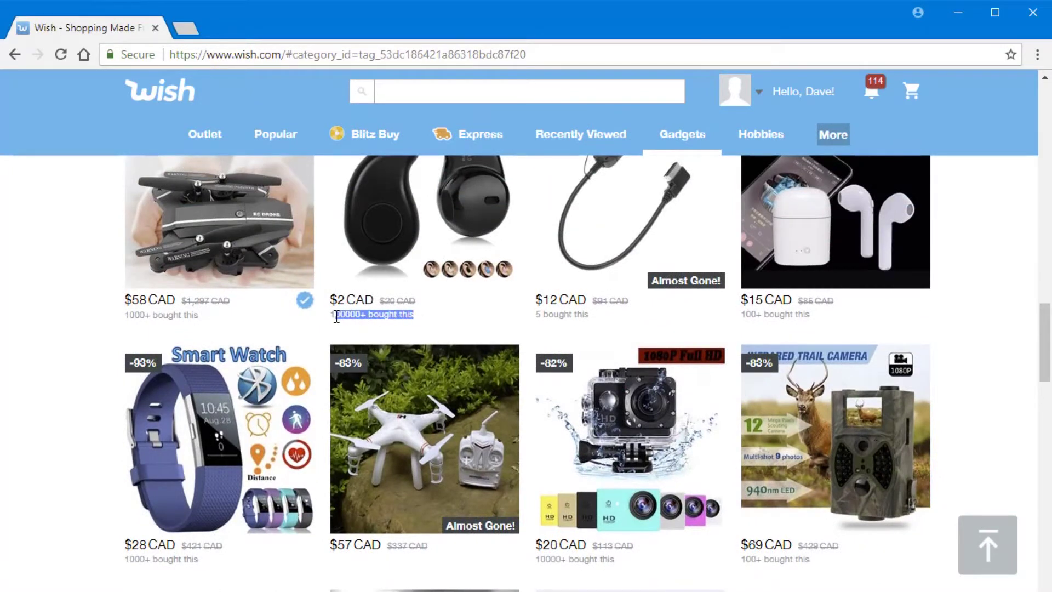
{"action": "left_click", "coordinate": [1007, 382]}
{"action": "scroll", "coordinate": [1010, 384], "scroll_direction": "up", "scroll_amount": 1}
{"action": "scroll", "coordinate": [1009, 383], "scroll_direction": "up", "scroll_amount": 5}
Step: Search Wish for "camping" and look through the resulting product listings
{"action": "left_click", "coordinate": [548, 92]}
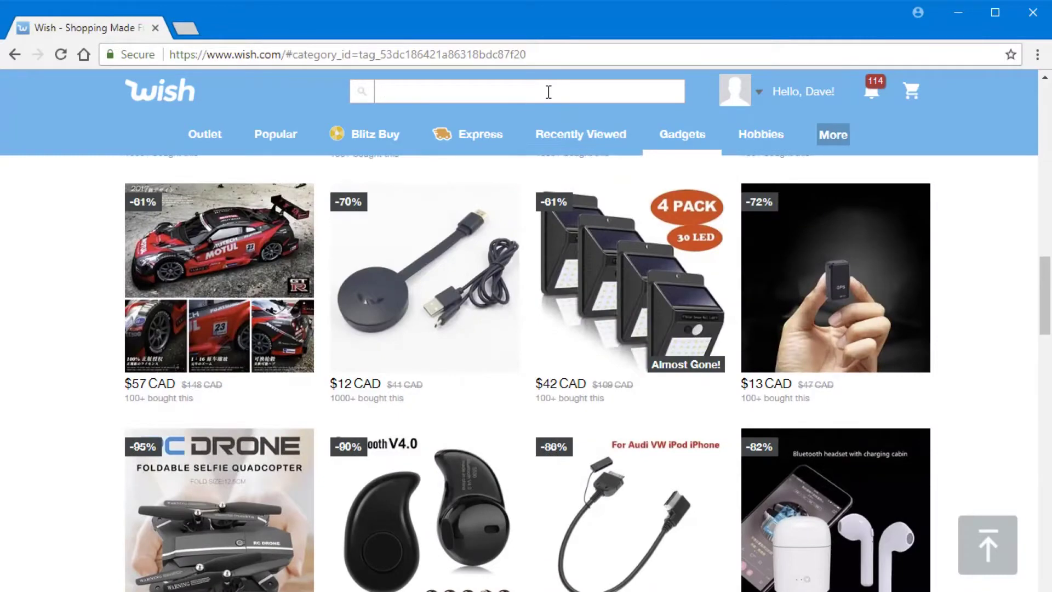
{"action": "type", "text": "camping"}
{"action": "key", "text": "Return"}
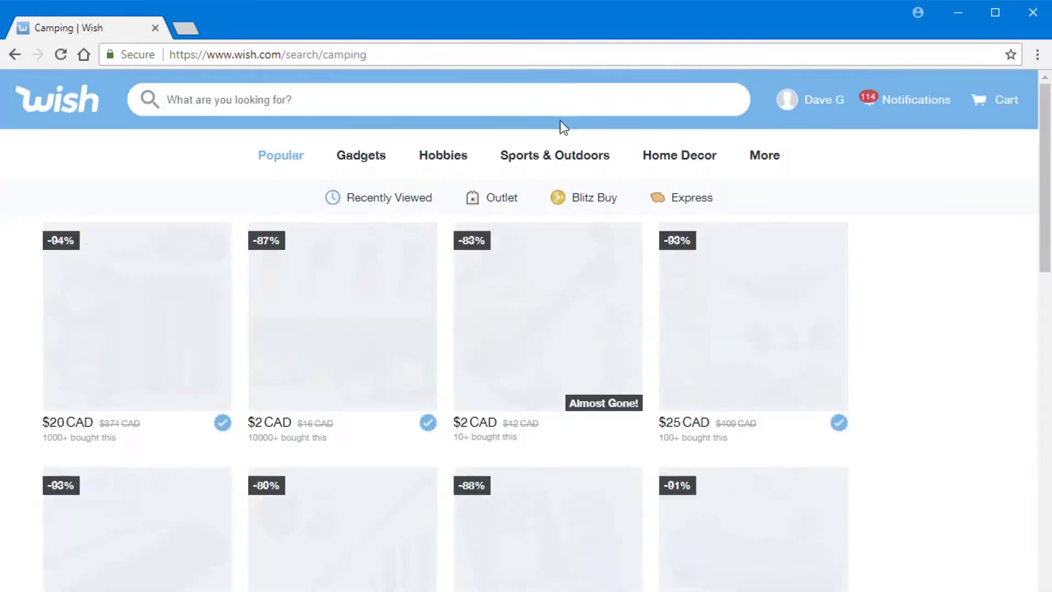
{"action": "scroll", "coordinate": [1013, 393], "scroll_direction": "down", "scroll_amount": 14}
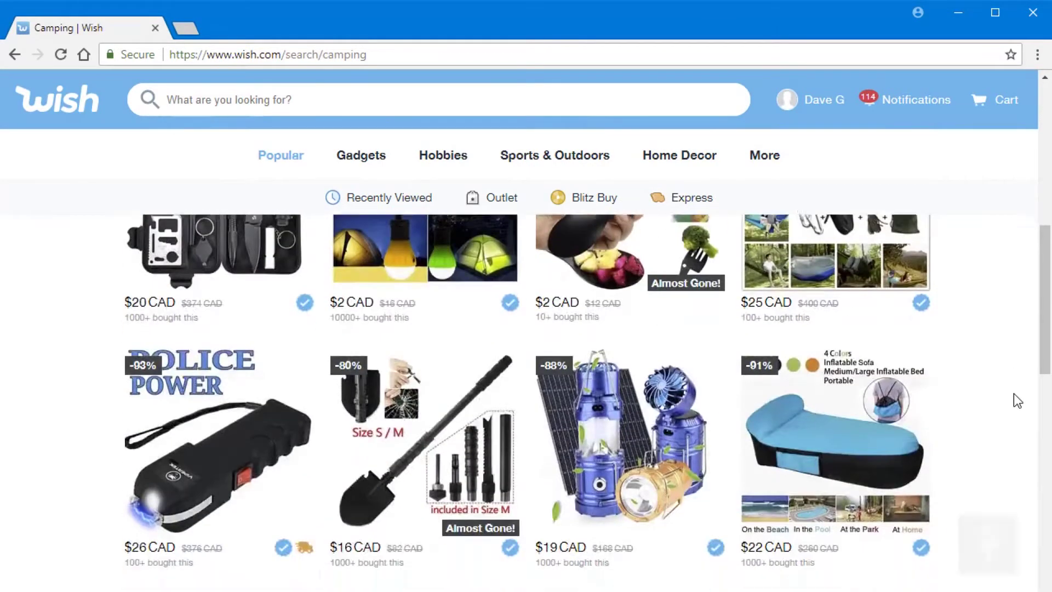
{"action": "scroll", "coordinate": [1013, 394], "scroll_direction": "down", "scroll_amount": 7}
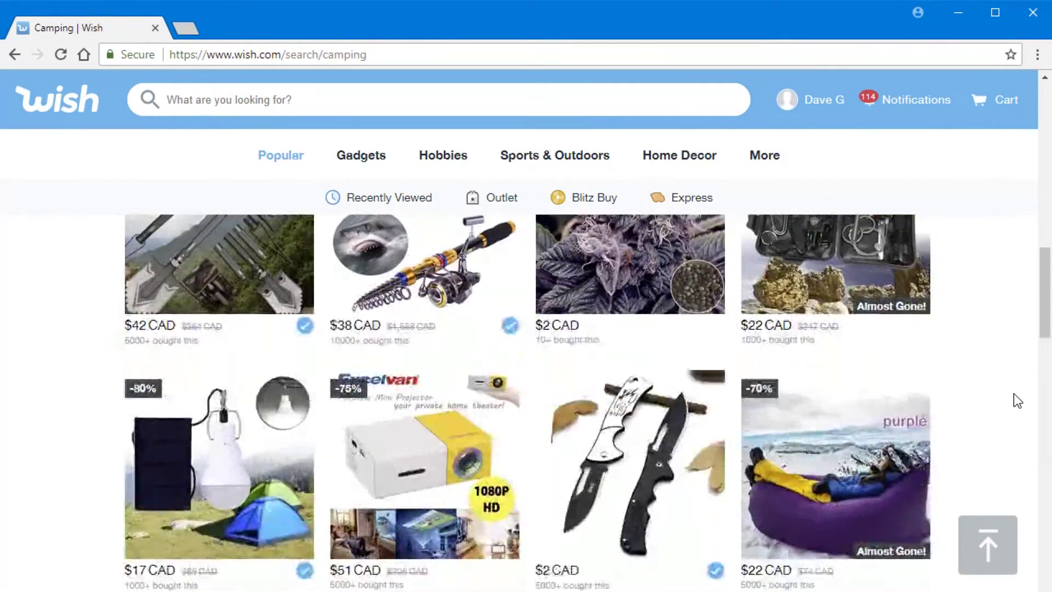
{"action": "scroll", "coordinate": [1013, 393], "scroll_direction": "down", "scroll_amount": 9}
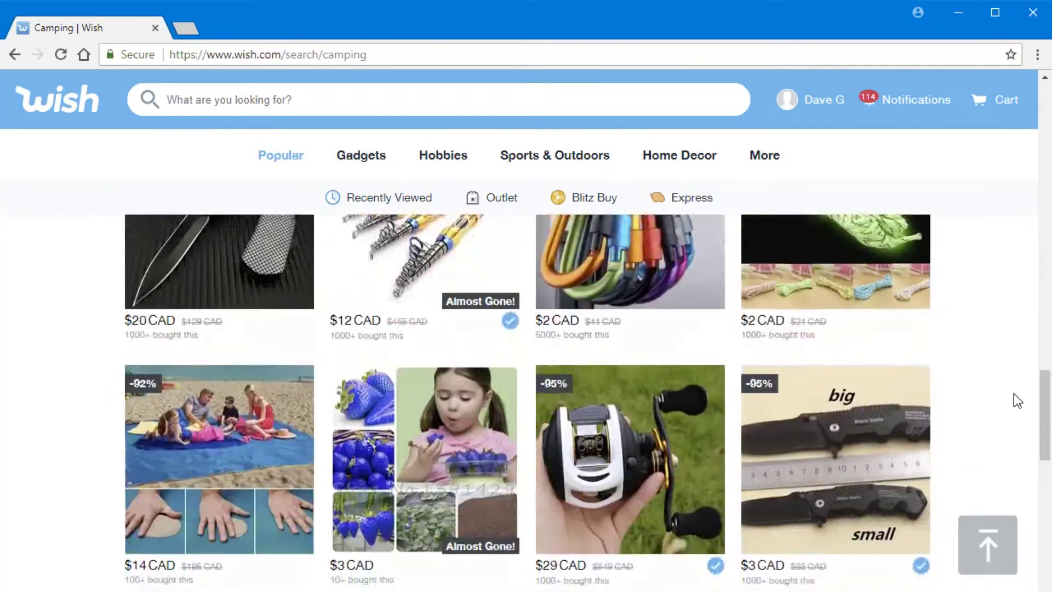
{"action": "scroll", "coordinate": [1014, 393], "scroll_direction": "down", "scroll_amount": 12}
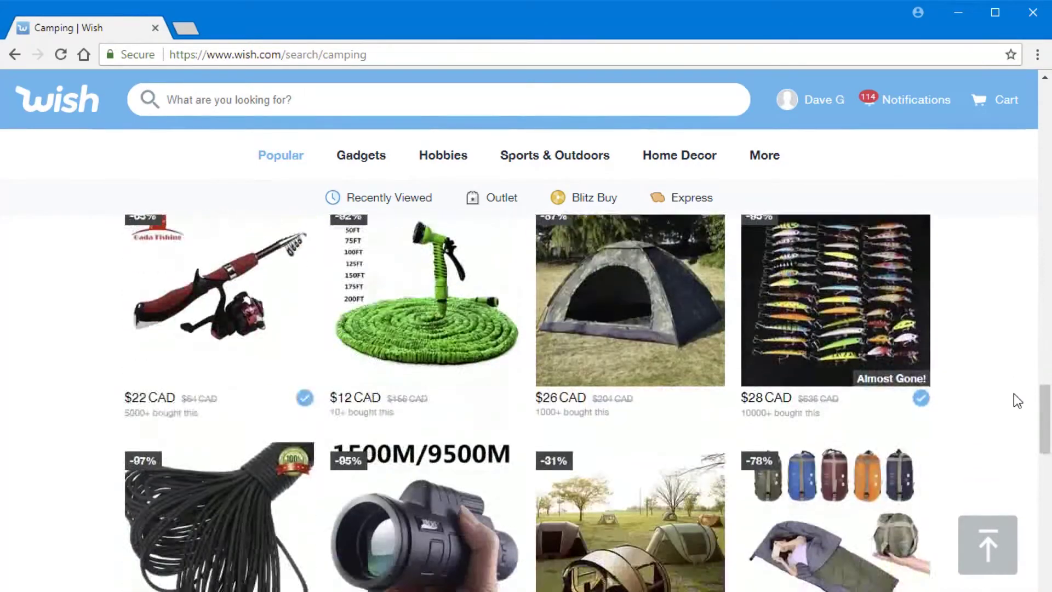
{"action": "scroll", "coordinate": [1014, 393], "scroll_direction": "down", "scroll_amount": 3}
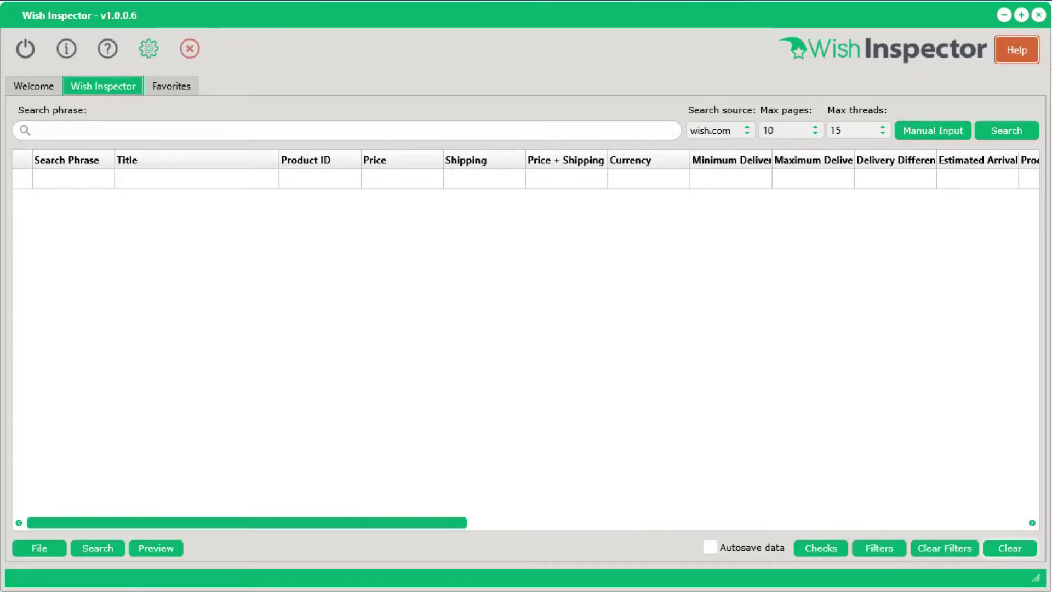
Step: Switch to Wish Inspector and search wish.com for the phrase "camping"
{"action": "left_click", "coordinate": [256, 129]}
{"action": "type", "text": "camping"}
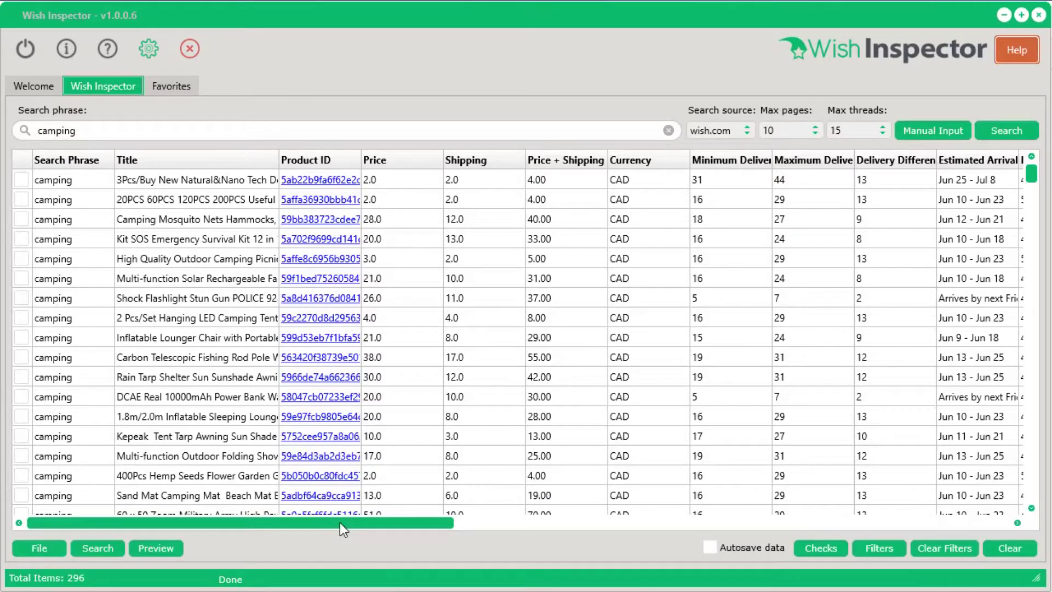
Step: Examine the product, store and rating columns of the camping results, selecting the first product's Keywords cell
{"action": "left_click_drag", "start_coordinate": [339, 522], "coordinate": [909, 534]}
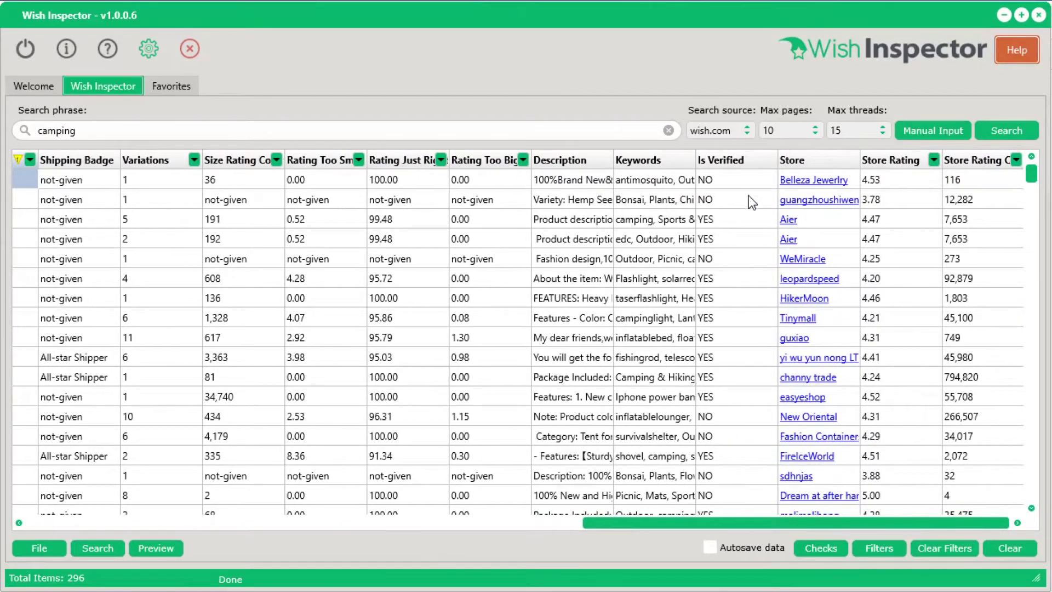
{"action": "left_click_drag", "start_coordinate": [699, 521], "coordinate": [600, 520]}
{"action": "left_click", "coordinate": [875, 184]}
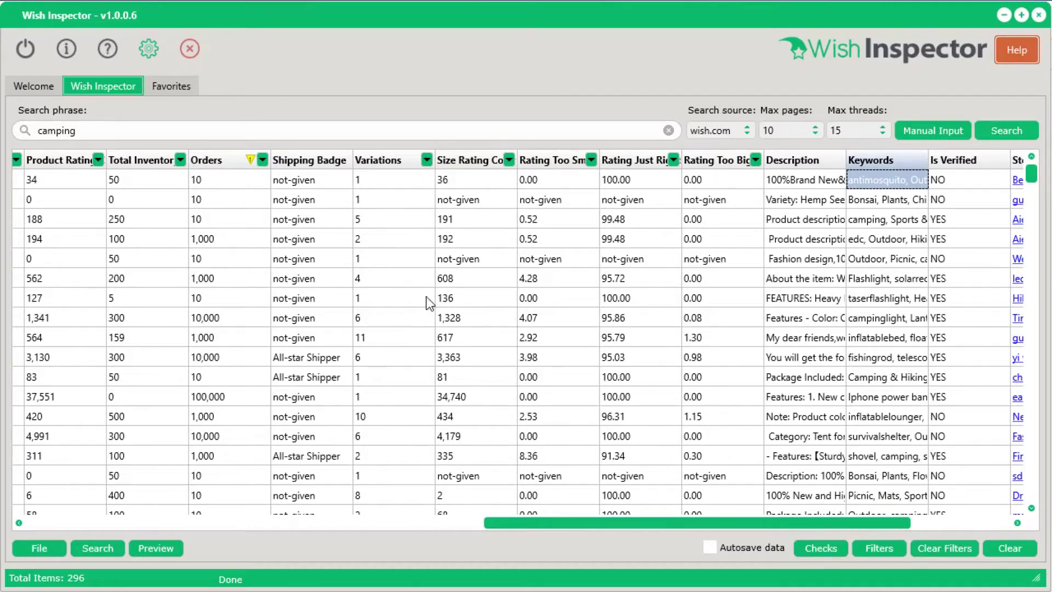
Step: Sort the camping results by Orders in descending order and select the first product's order count
{"action": "left_click_drag", "start_coordinate": [542, 524], "coordinate": [425, 518]}
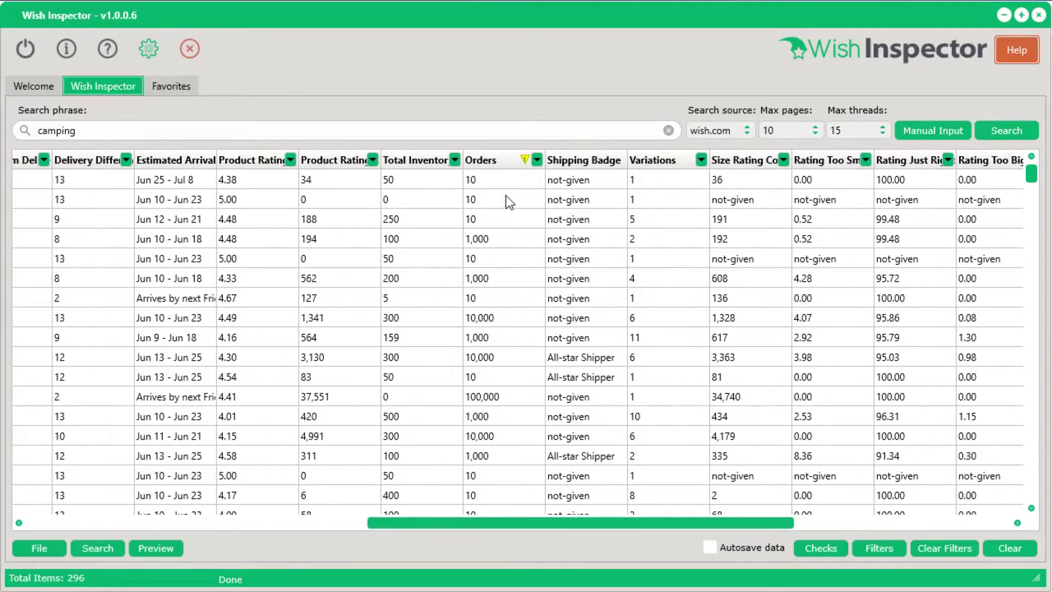
{"action": "left_click", "coordinate": [501, 158]}
{"action": "left_click", "coordinate": [500, 158]}
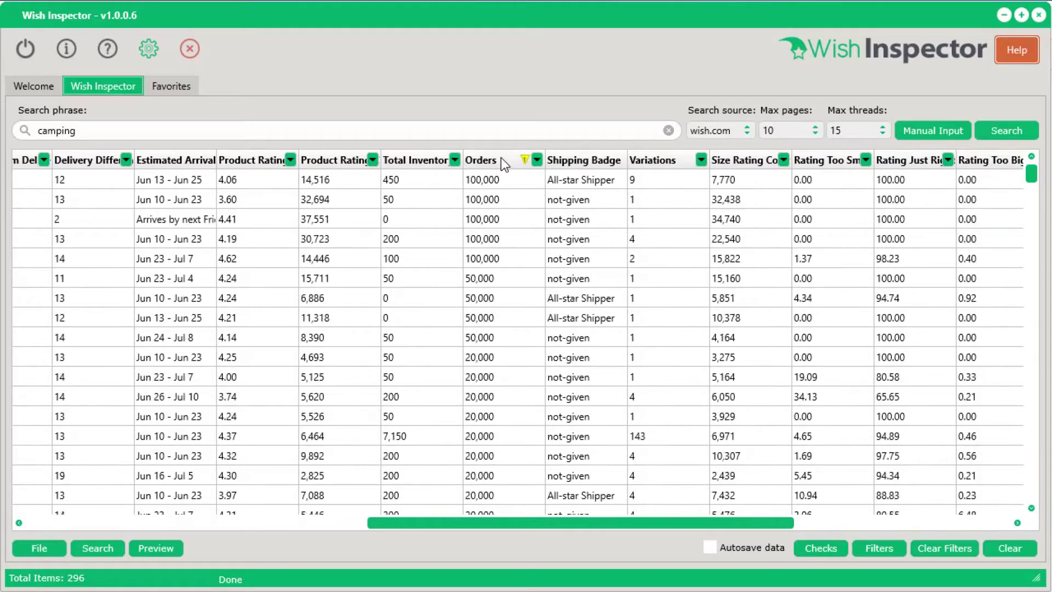
{"action": "left_click", "coordinate": [472, 179]}
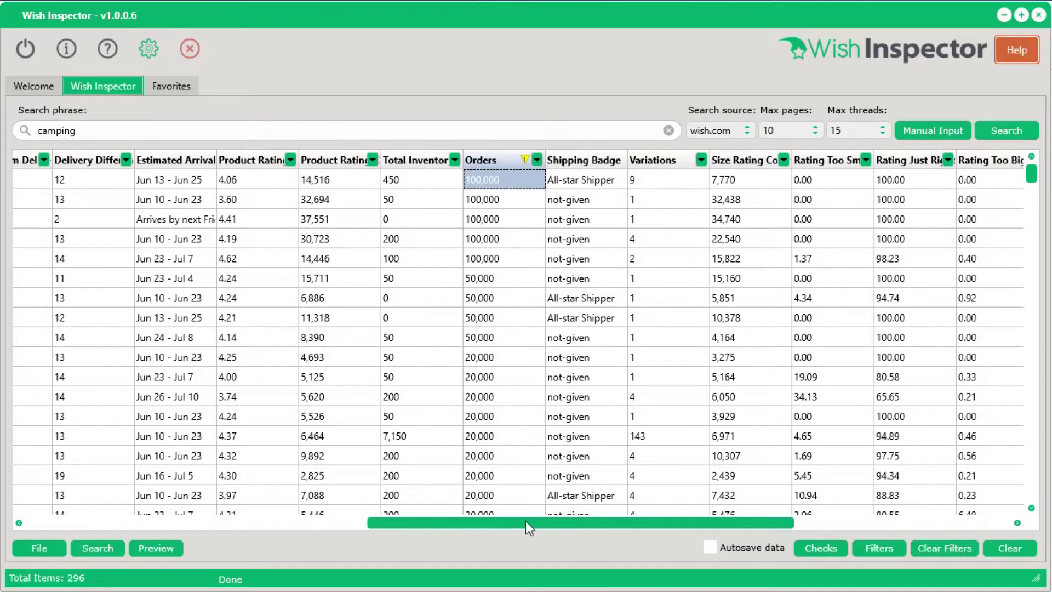
Step: Review the price, shipping, delivery time, rating and inventory columns of the best-selling camping products
{"action": "left_click_drag", "start_coordinate": [525, 524], "coordinate": [147, 523]}
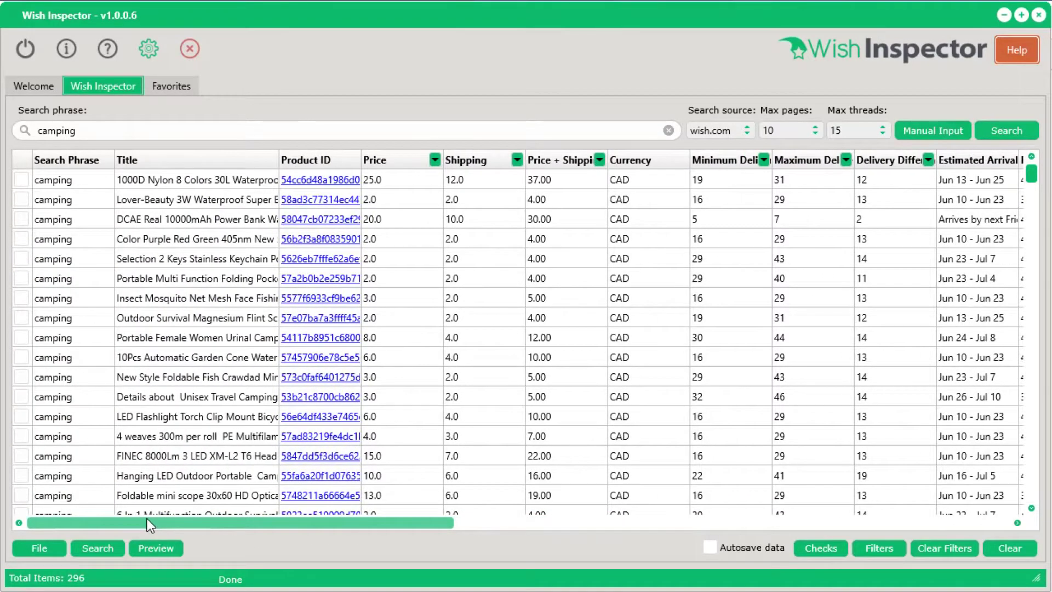
{"action": "left_click_drag", "start_coordinate": [147, 519], "coordinate": [202, 527]}
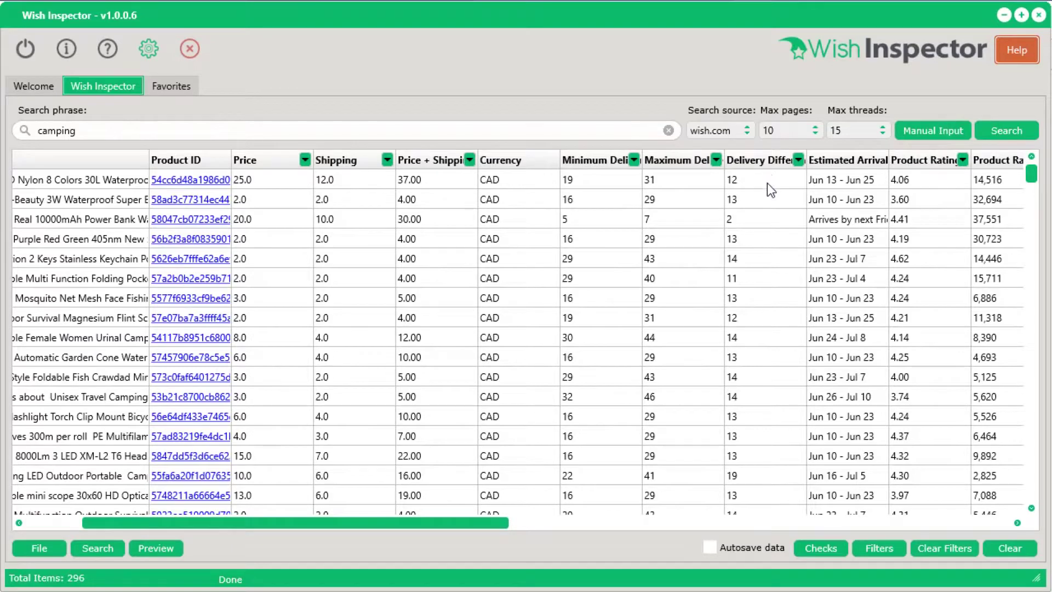
{"action": "left_click_drag", "start_coordinate": [473, 519], "coordinate": [668, 532]}
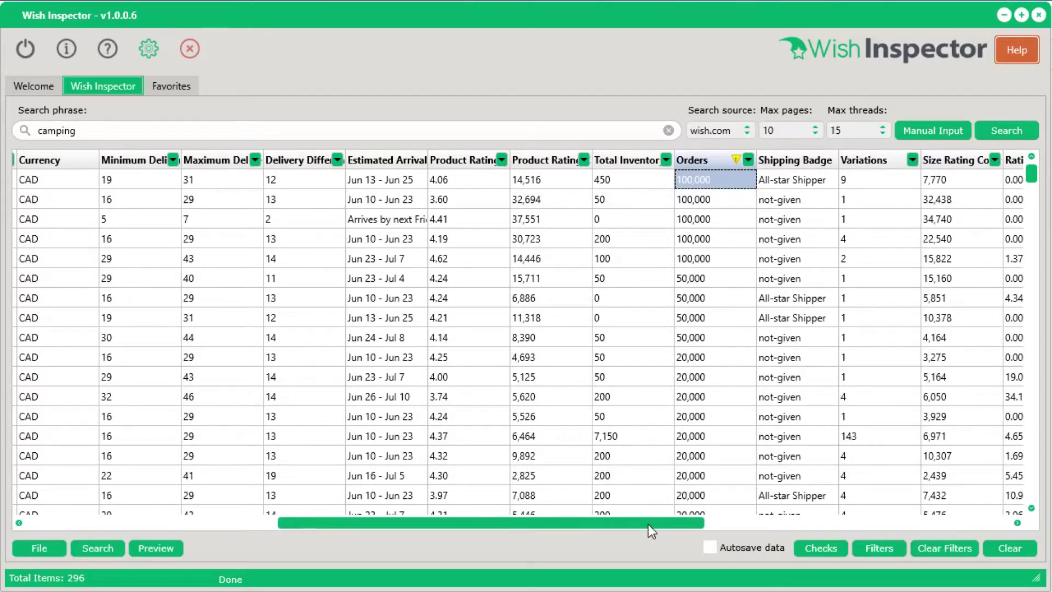
{"action": "left_click_drag", "start_coordinate": [651, 530], "coordinate": [355, 534]}
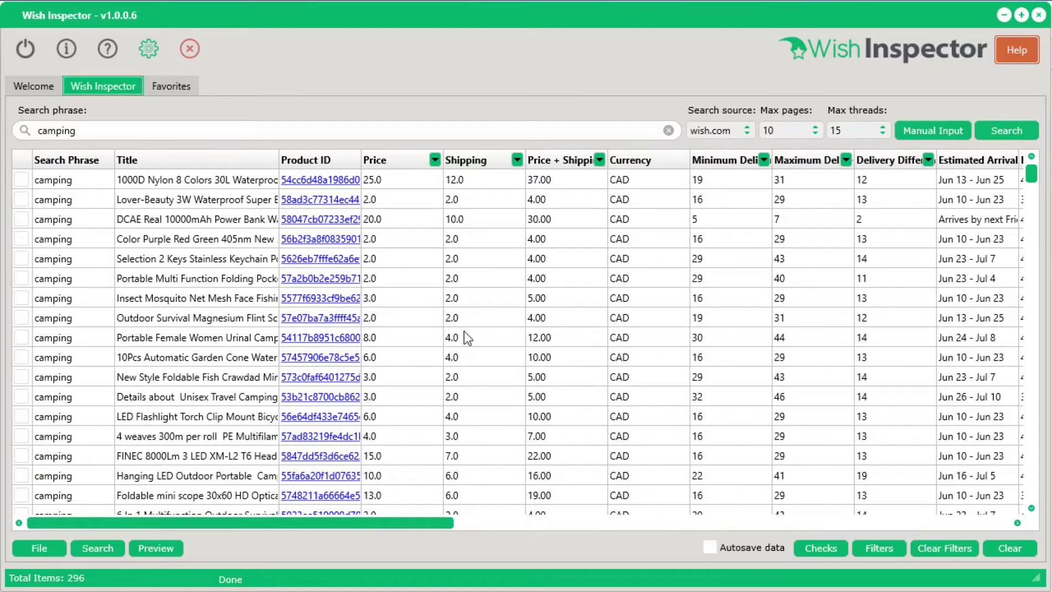
Step: Filter the camping results to products with Orders greater than 1000
{"action": "left_click_drag", "start_coordinate": [407, 523], "coordinate": [692, 546]}
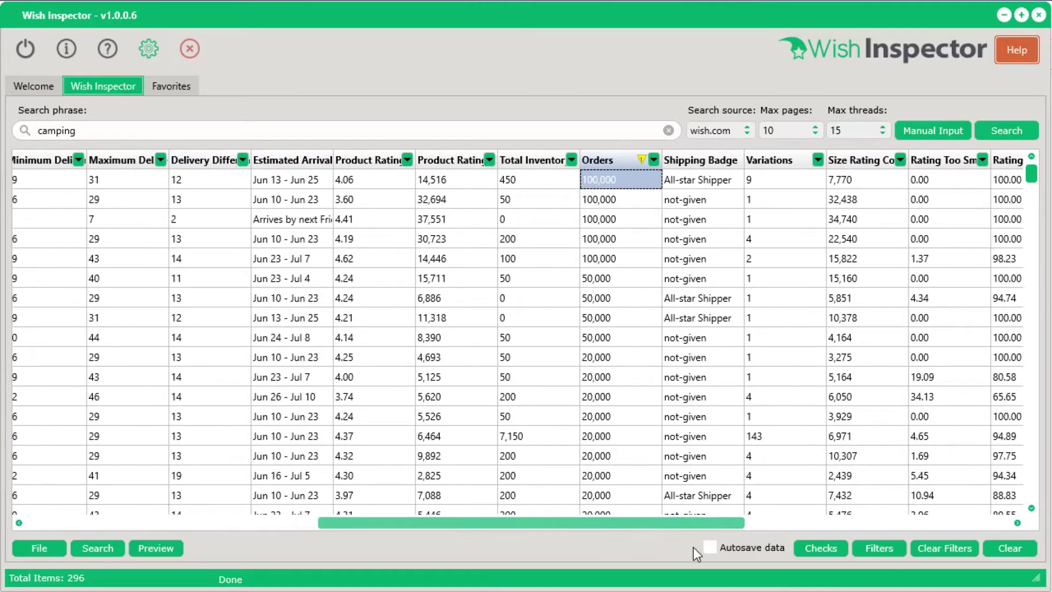
{"action": "left_click", "coordinate": [655, 158]}
{"action": "left_click_drag", "start_coordinate": [744, 195], "coordinate": [738, 218]}
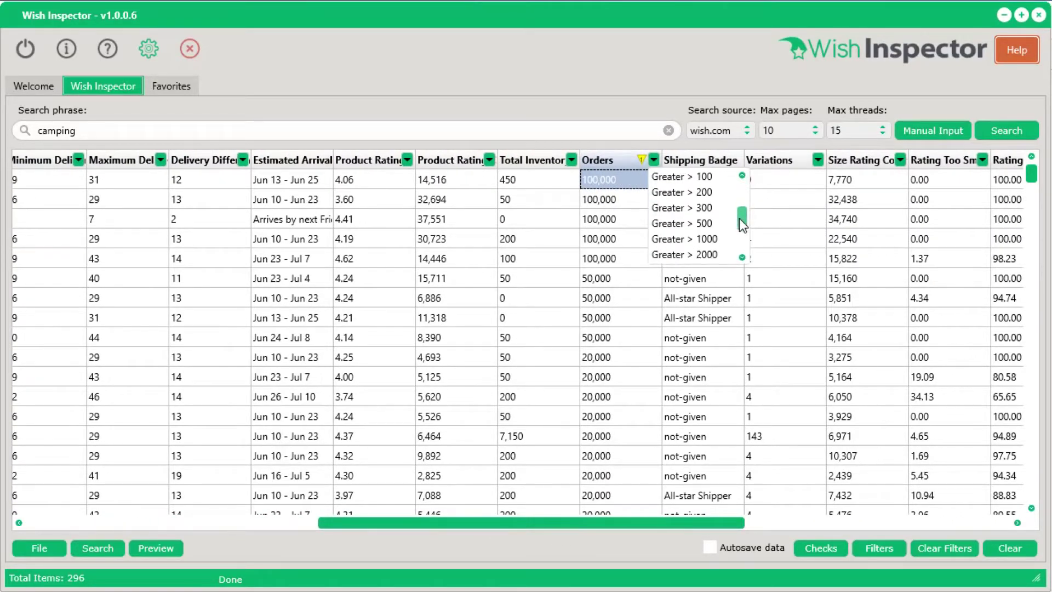
{"action": "left_click", "coordinate": [722, 238]}
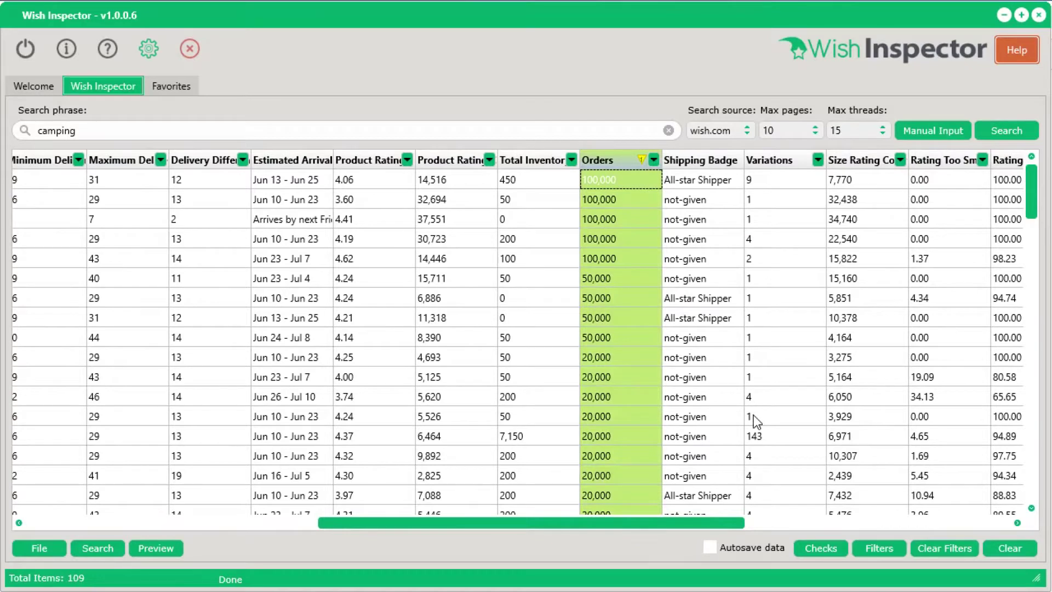
Step: Narrow the filtered camping products further to those with Total Inventory greater than 100
{"action": "left_click", "coordinate": [572, 159]}
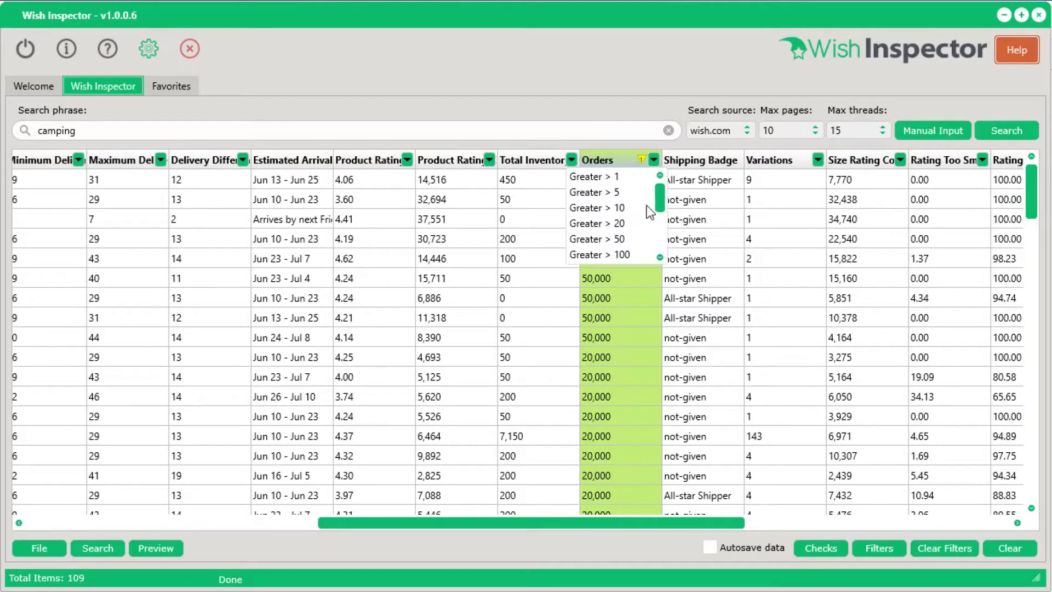
{"action": "scroll", "coordinate": [630, 224], "scroll_direction": "down", "scroll_amount": 2}
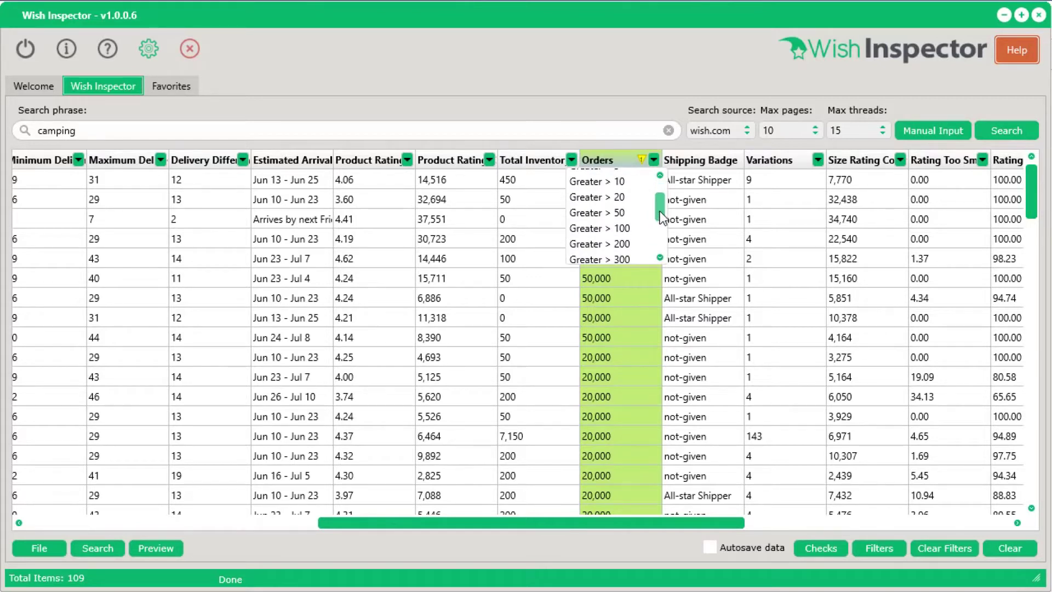
{"action": "left_click", "coordinate": [626, 232]}
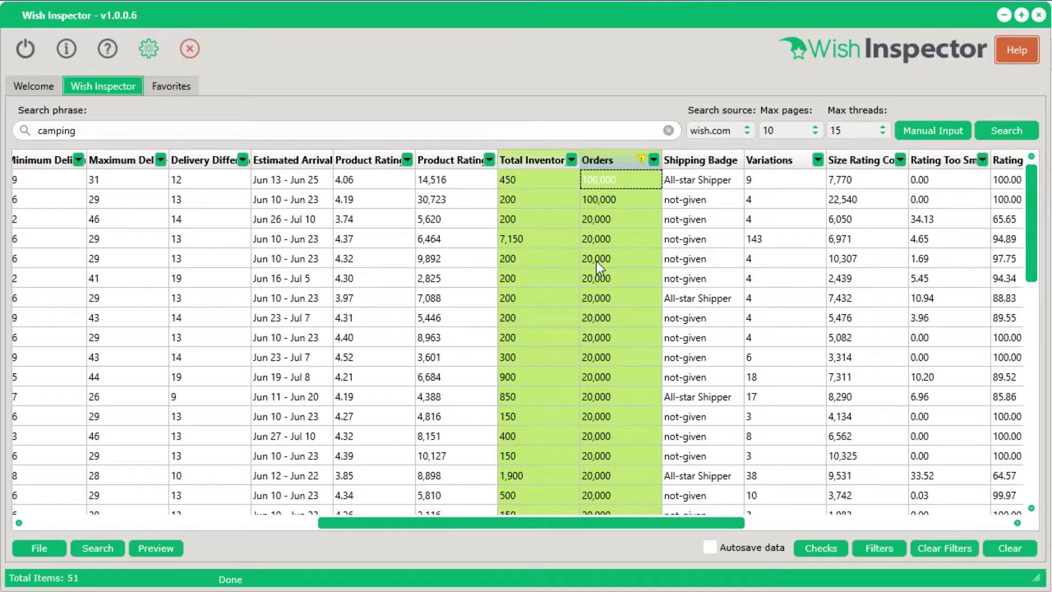
Step: Preview the filtered camping products as a browser report and examine their images, titles, prices, keywords and store ratings
{"action": "left_click", "coordinate": [156, 548]}
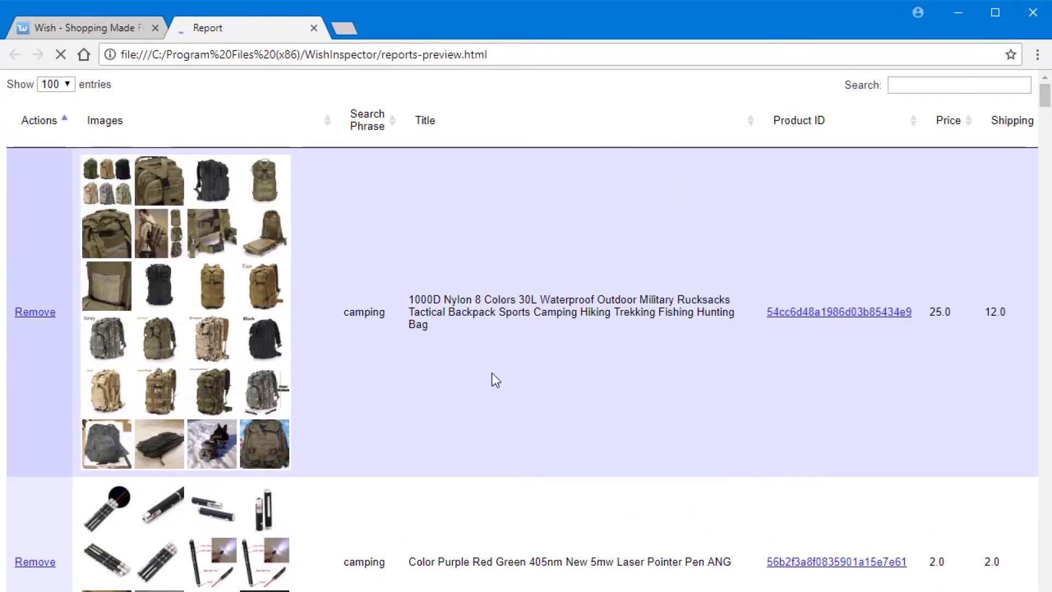
{"action": "scroll", "coordinate": [504, 413], "scroll_direction": "down", "scroll_amount": 5}
{"action": "scroll", "coordinate": [504, 413], "scroll_direction": "right", "scroll_amount": 10}
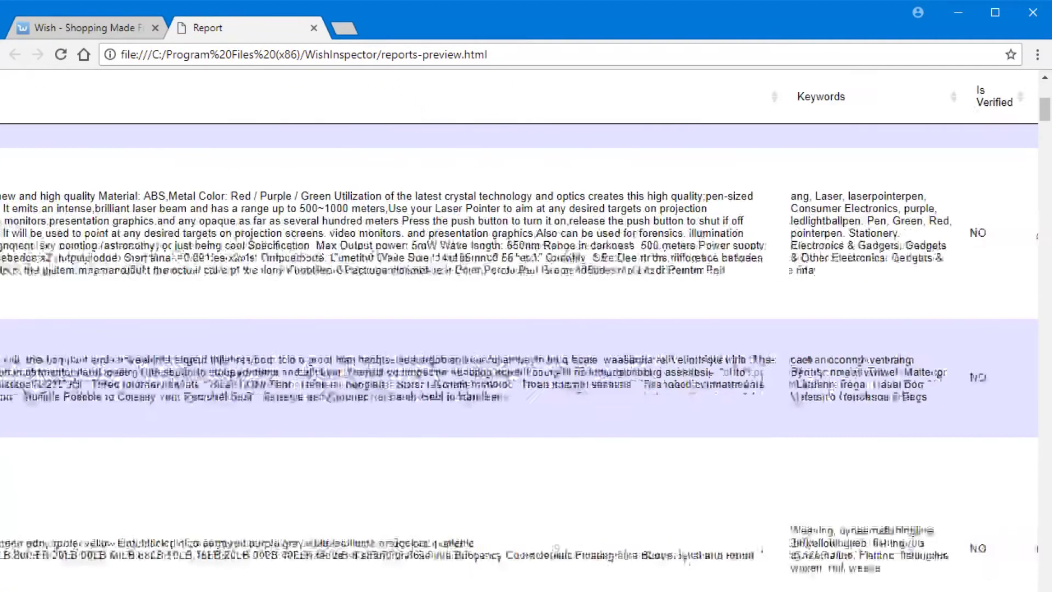
{"action": "scroll", "coordinate": [505, 413], "scroll_direction": "right", "scroll_amount": 5}
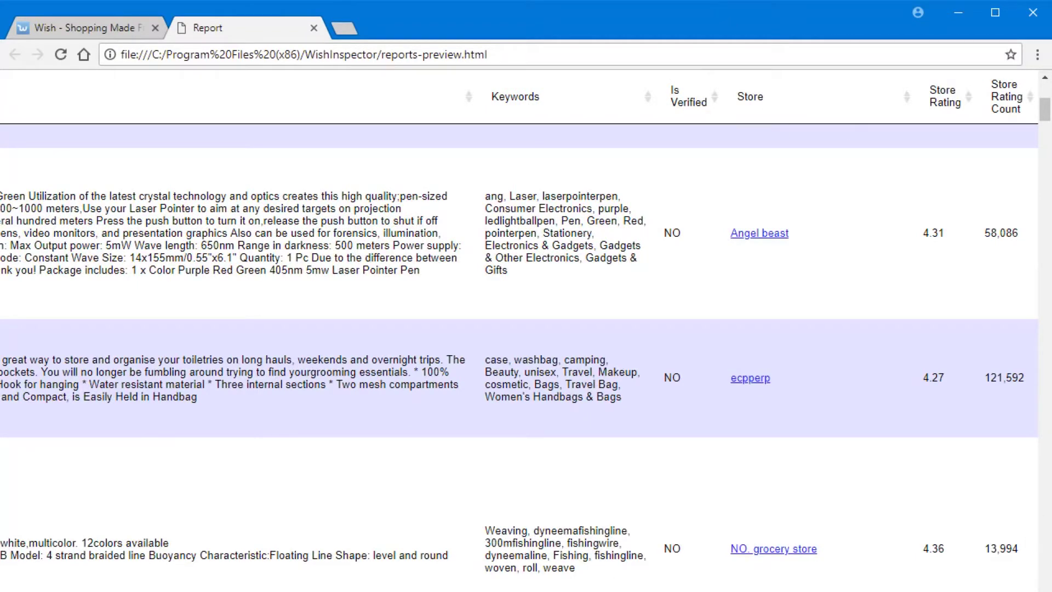
{"action": "scroll", "coordinate": [526, 356], "scroll_direction": "left", "scroll_amount": 15}
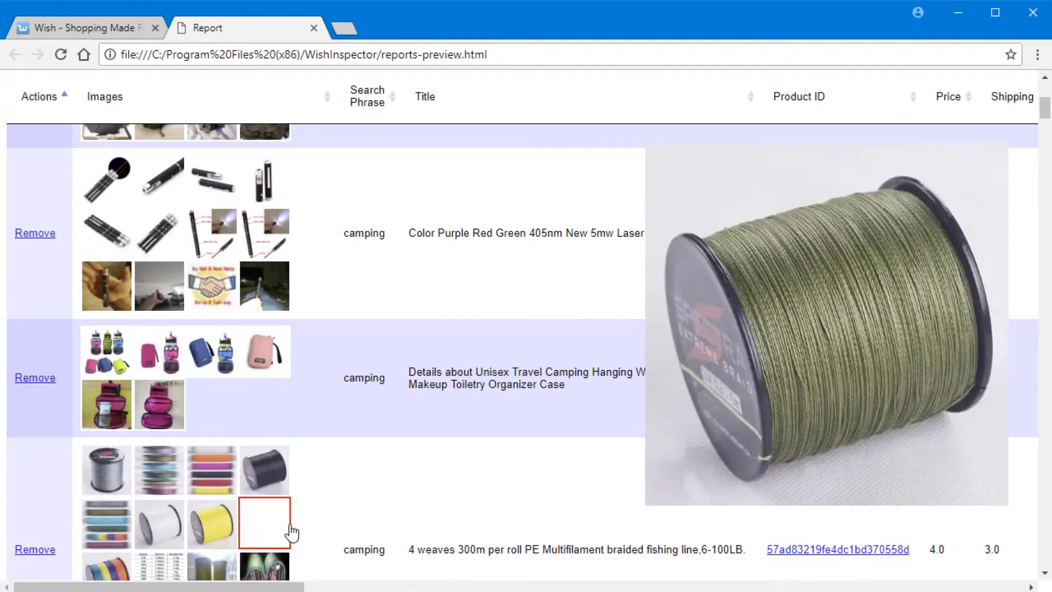
{"action": "scroll", "coordinate": [417, 458], "scroll_direction": "down", "scroll_amount": 4}
Step: Switch back to Wish Inspector, open Product Details for the 1000D Nylon backpack beside the results and preview several of its images
{"action": "key", "text": "alt+Tab"}
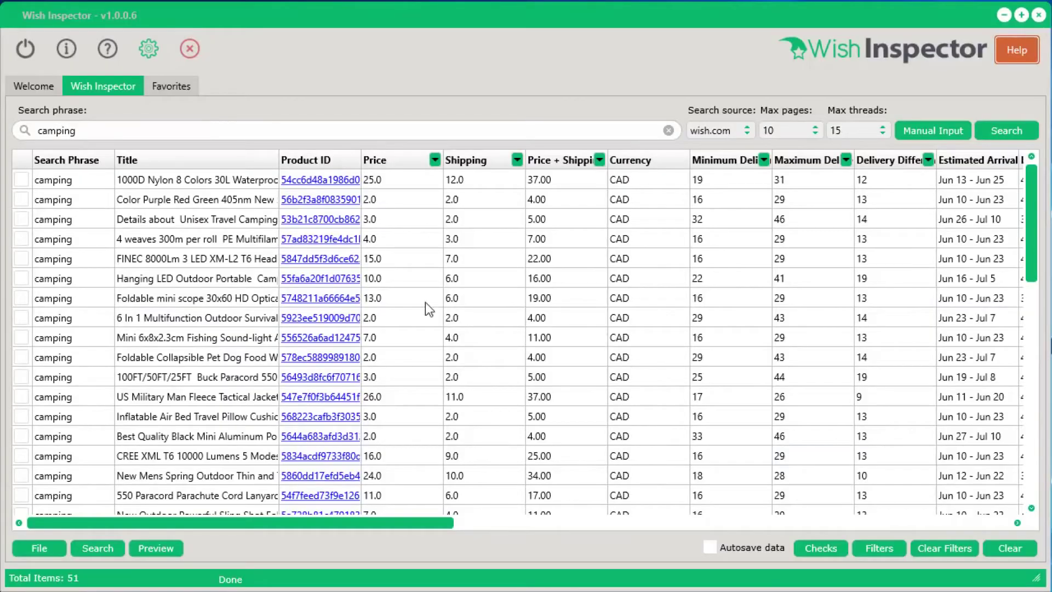
{"action": "right_click", "coordinate": [208, 178]}
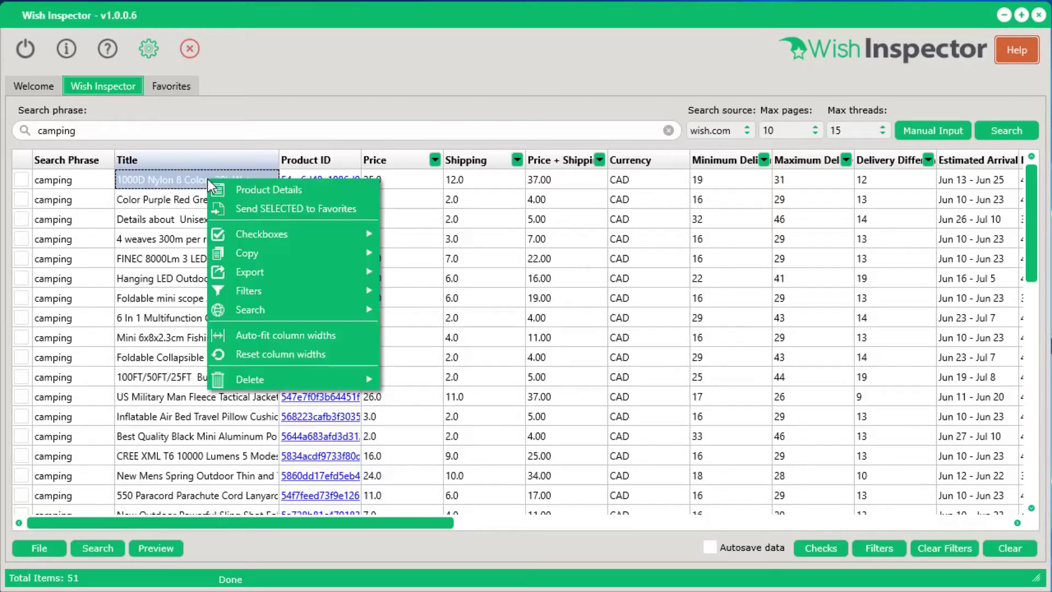
{"action": "left_click", "coordinate": [248, 191]}
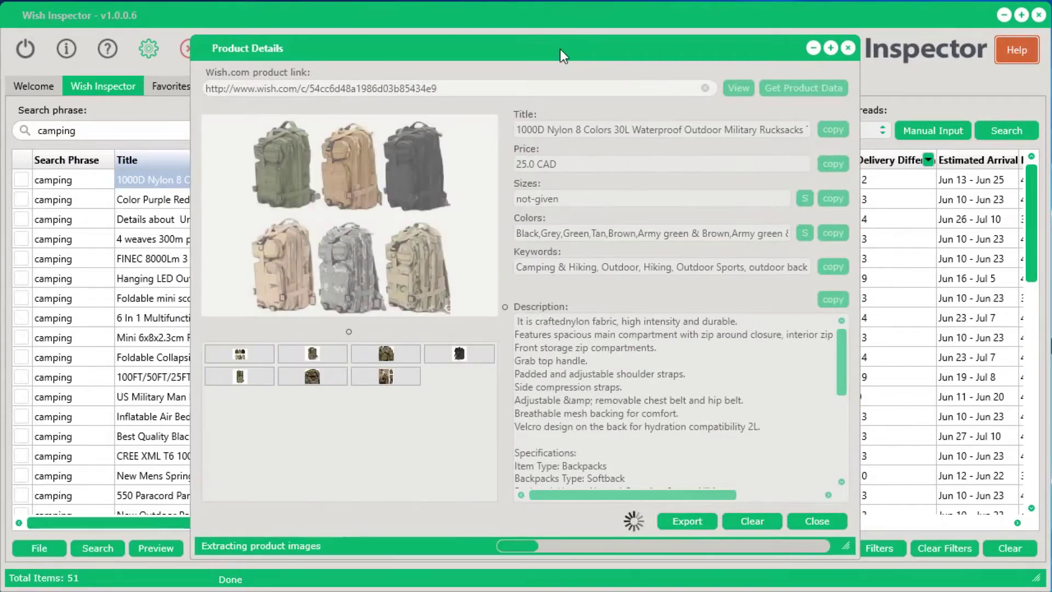
{"action": "left_click_drag", "start_coordinate": [557, 48], "coordinate": [754, 41]}
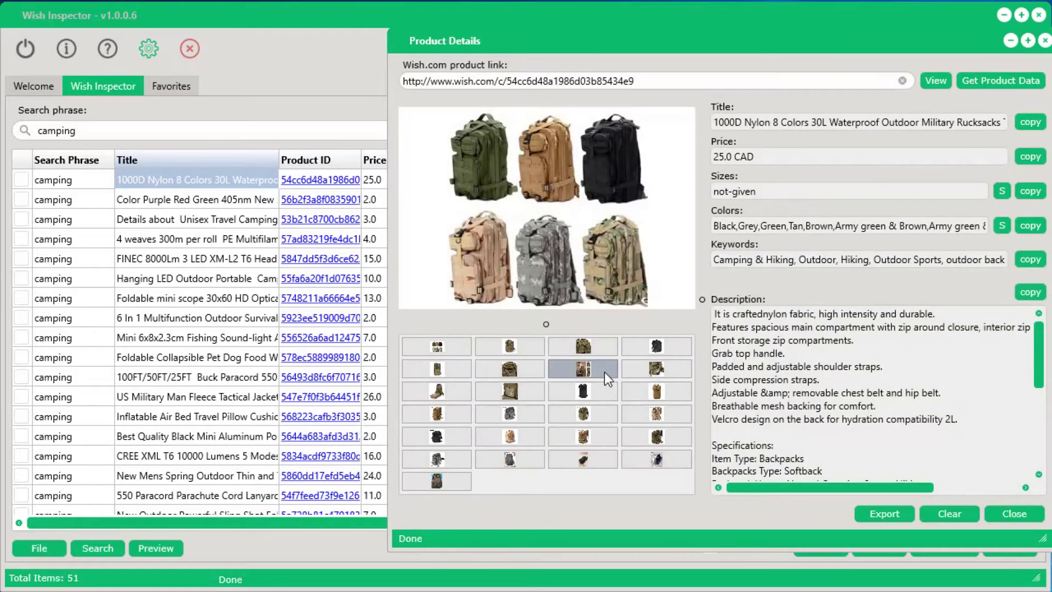
{"action": "left_click", "coordinate": [600, 370]}
{"action": "left_click", "coordinate": [594, 396]}
{"action": "left_click", "coordinate": [587, 437]}
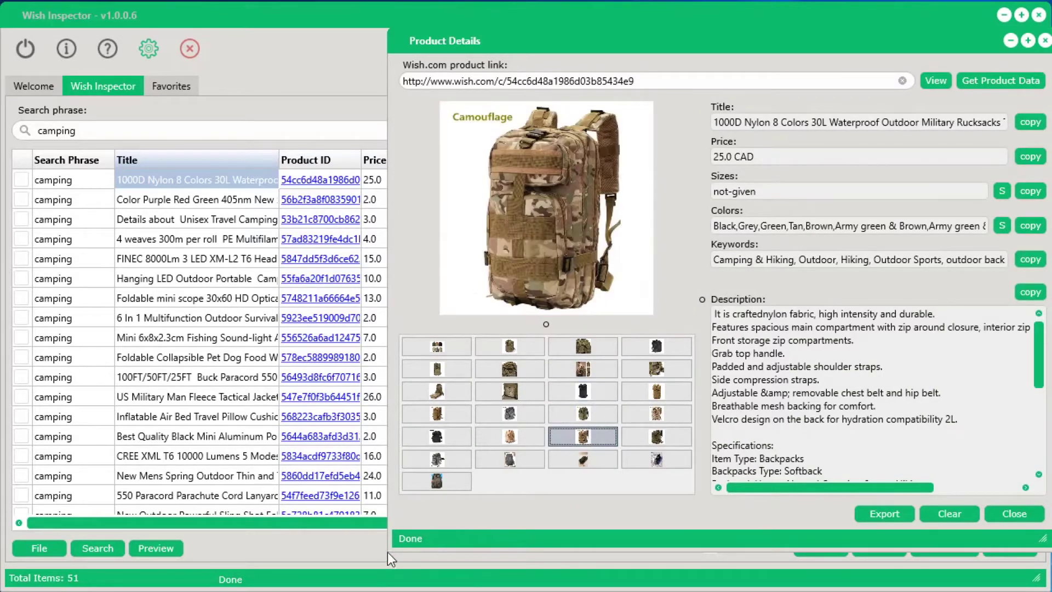
Step: Widen the Product Details window and show the details of the laser pointer pen and the unisex travel camping item
{"action": "left_click_drag", "start_coordinate": [362, 578], "coordinate": [351, 551]}
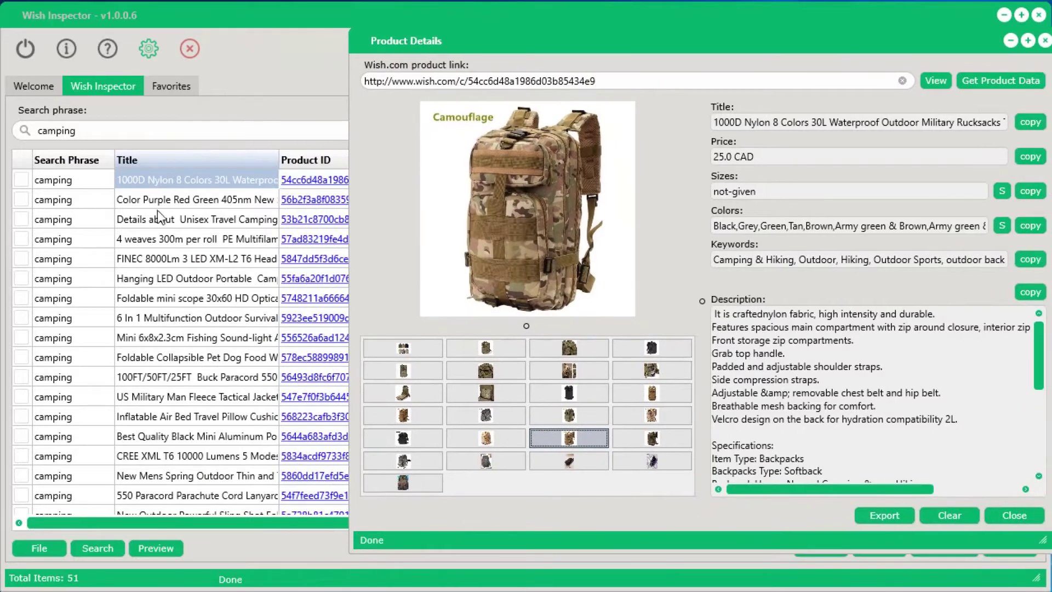
{"action": "left_click", "coordinate": [174, 200]}
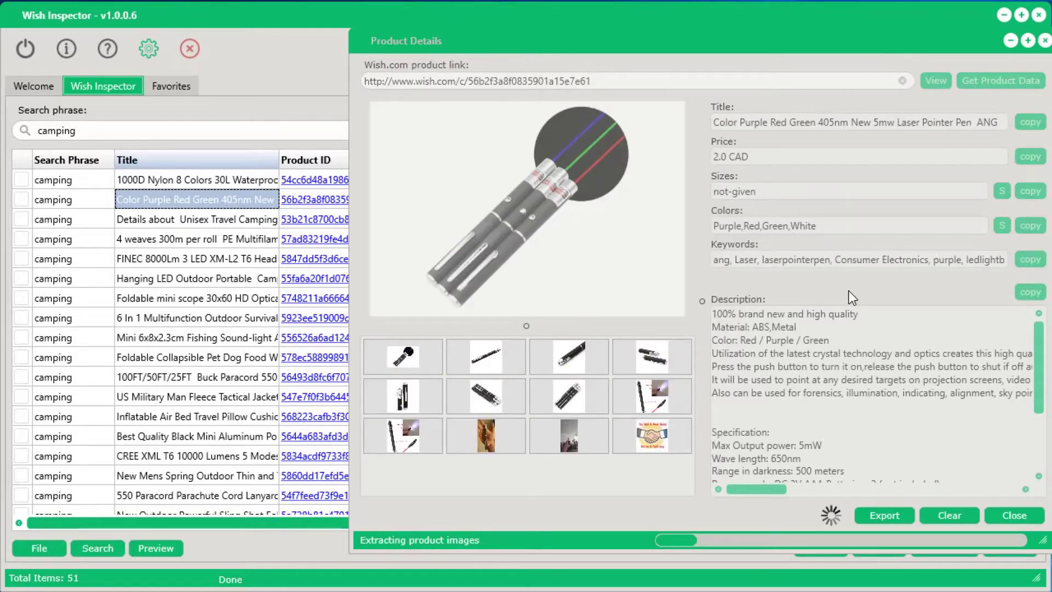
{"action": "left_click", "coordinate": [209, 219]}
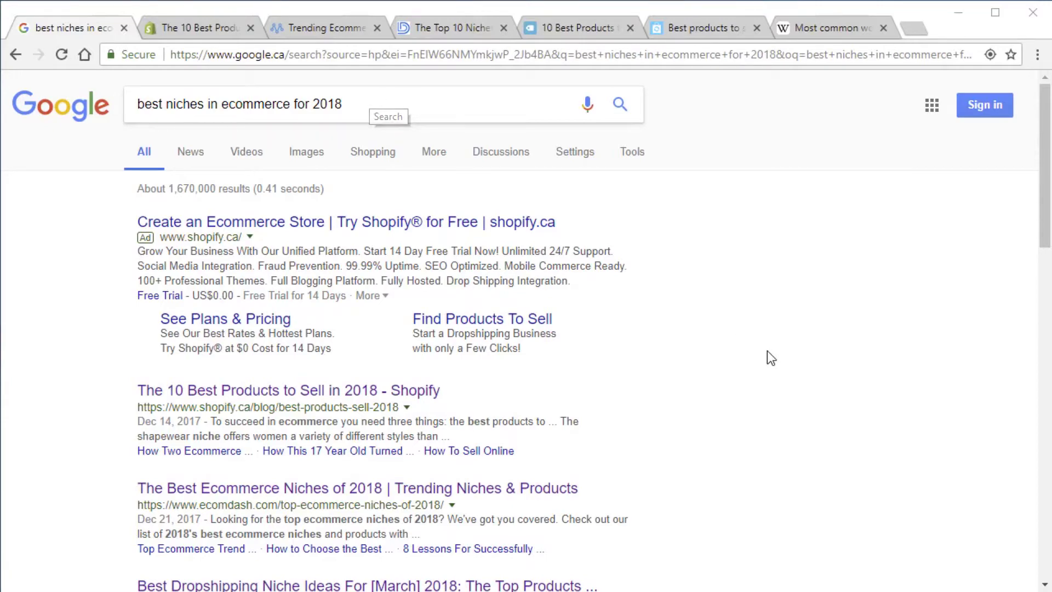
Step: In the browser, scan the Google results for "best niches in ecommerce for 2018"
{"action": "scroll", "coordinate": [762, 389], "scroll_direction": "down", "scroll_amount": 9}
{"action": "scroll", "coordinate": [761, 396], "scroll_direction": "down", "scroll_amount": 7}
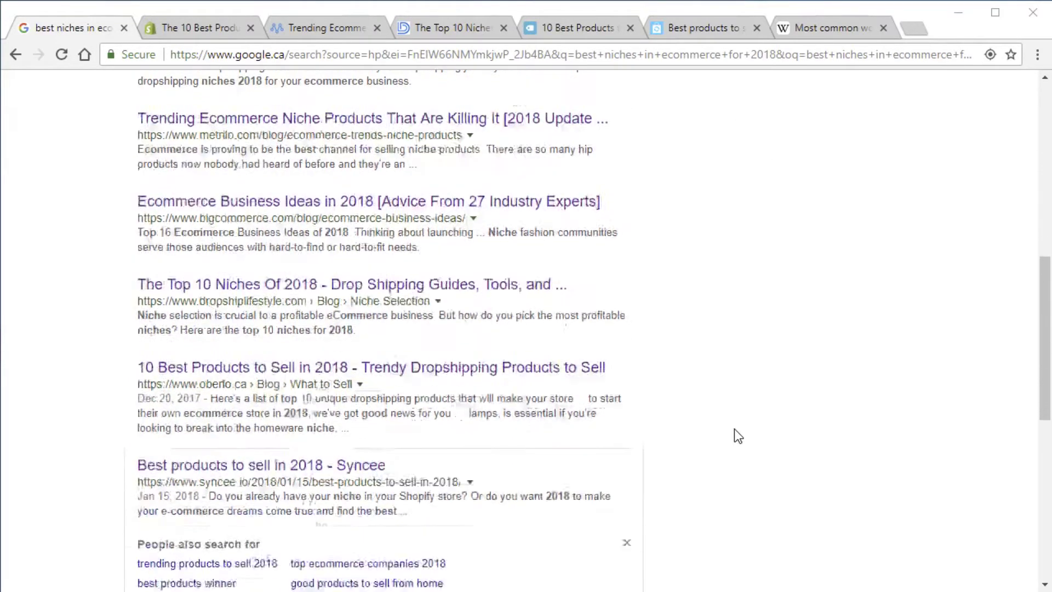
{"action": "scroll", "coordinate": [729, 493], "scroll_direction": "up", "scroll_amount": 16}
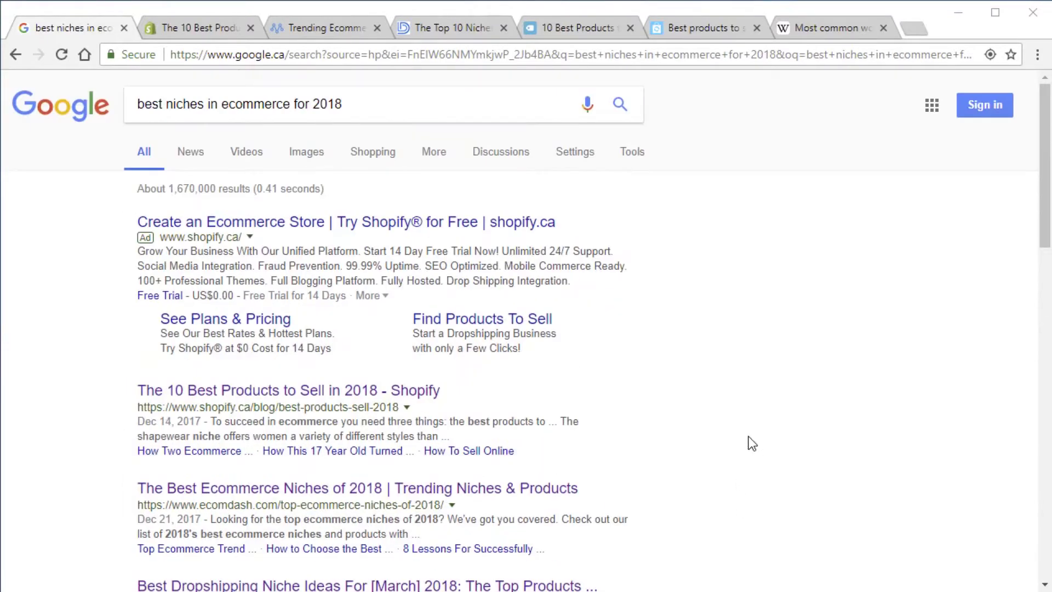
Step: Skim Shopify's article on the 10 best products to sell in 2018 for product ideas, including maternity dresses and flame lamps
{"action": "left_click", "coordinate": [209, 26]}
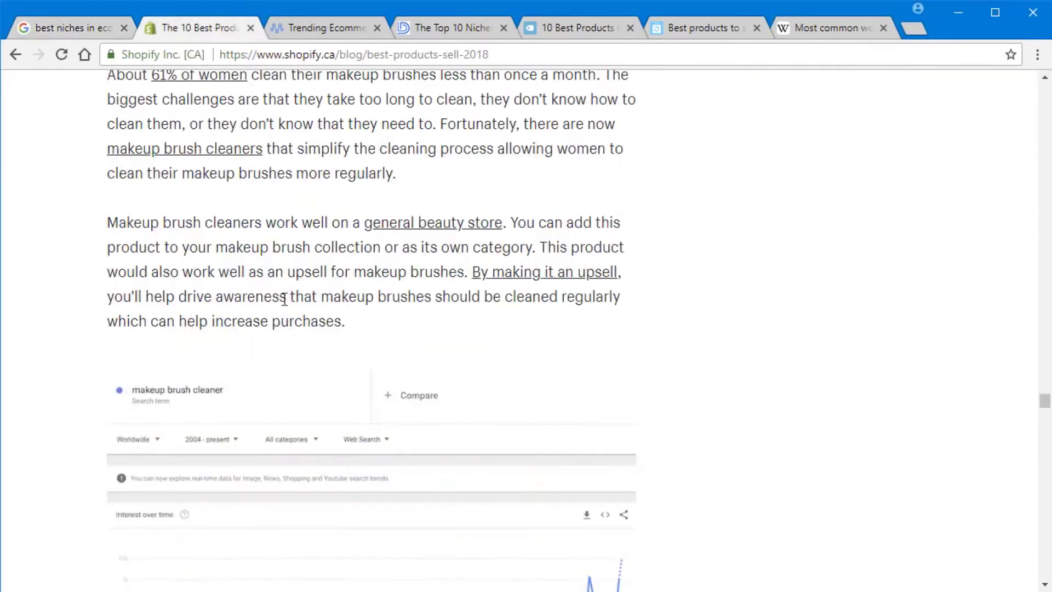
{"action": "scroll", "coordinate": [781, 429], "scroll_direction": "up", "scroll_amount": 15}
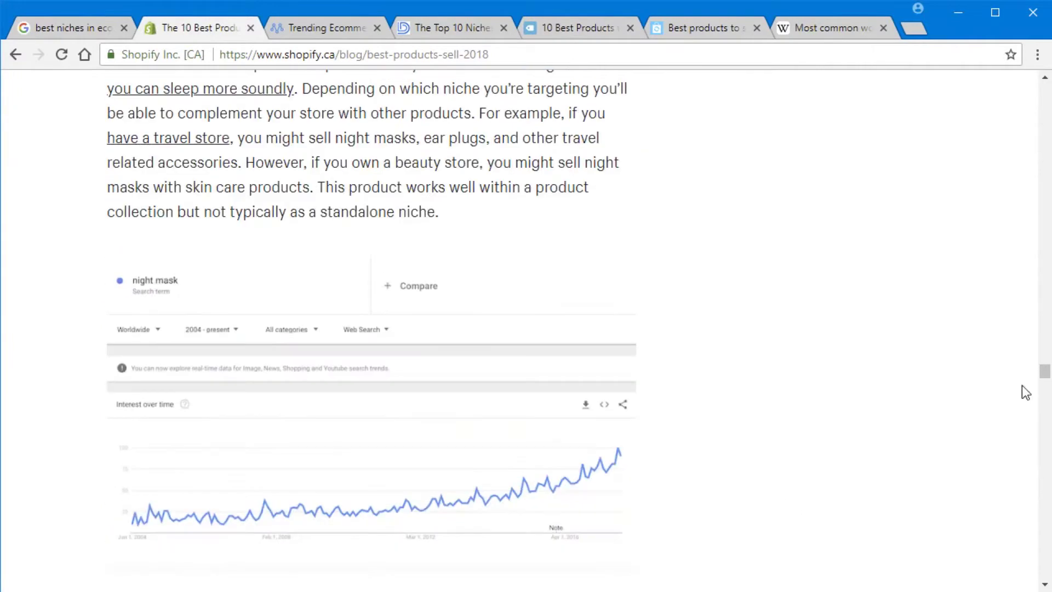
{"action": "left_click_drag", "start_coordinate": [1045, 371], "coordinate": [1048, 225]}
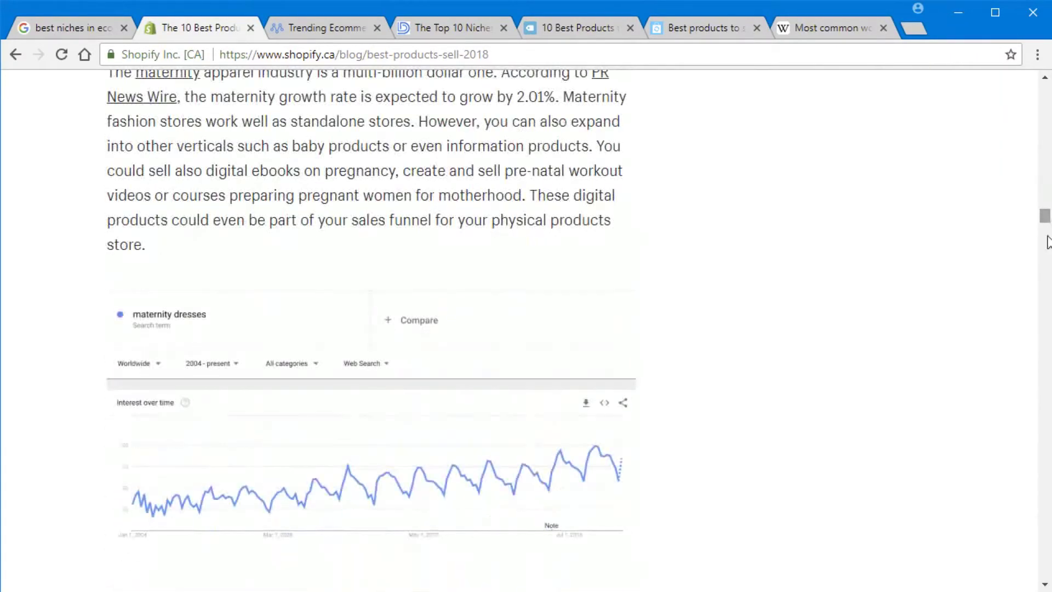
{"action": "scroll", "coordinate": [743, 434], "scroll_direction": "down", "scroll_amount": 15}
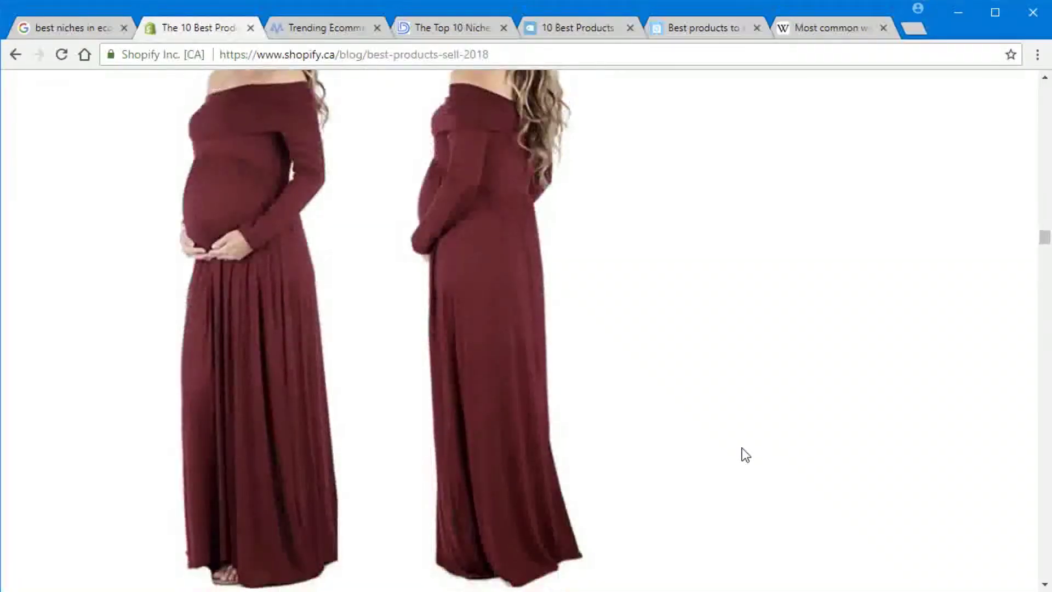
{"action": "scroll", "coordinate": [745, 455], "scroll_direction": "down", "scroll_amount": 18}
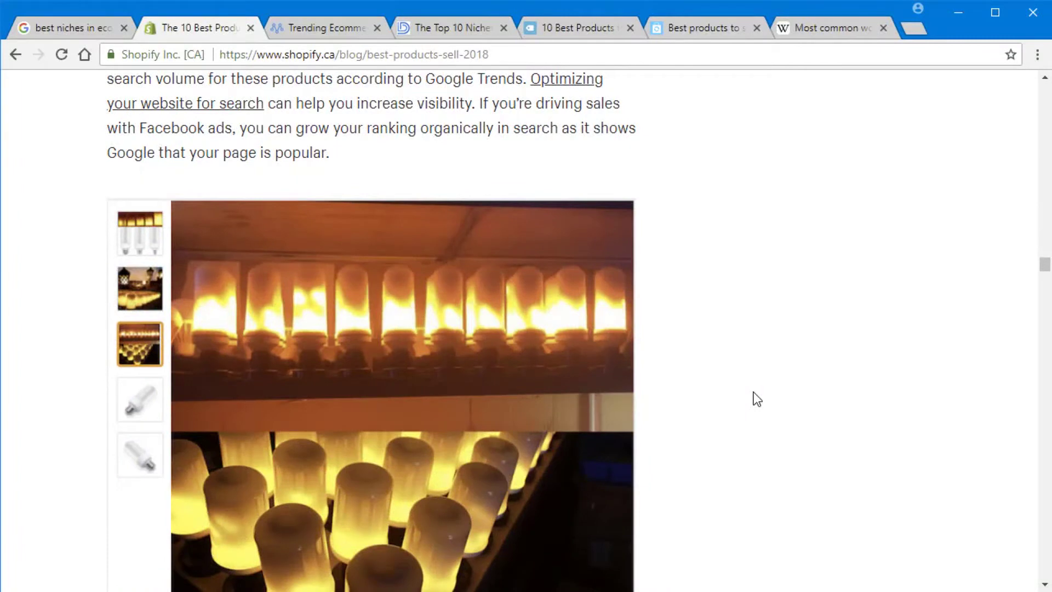
Step: Skim the other open niche articles on Metrilo, Drop Ship Lifestyle and the 10 Best Products page for product ideas
{"action": "left_click", "coordinate": [356, 28]}
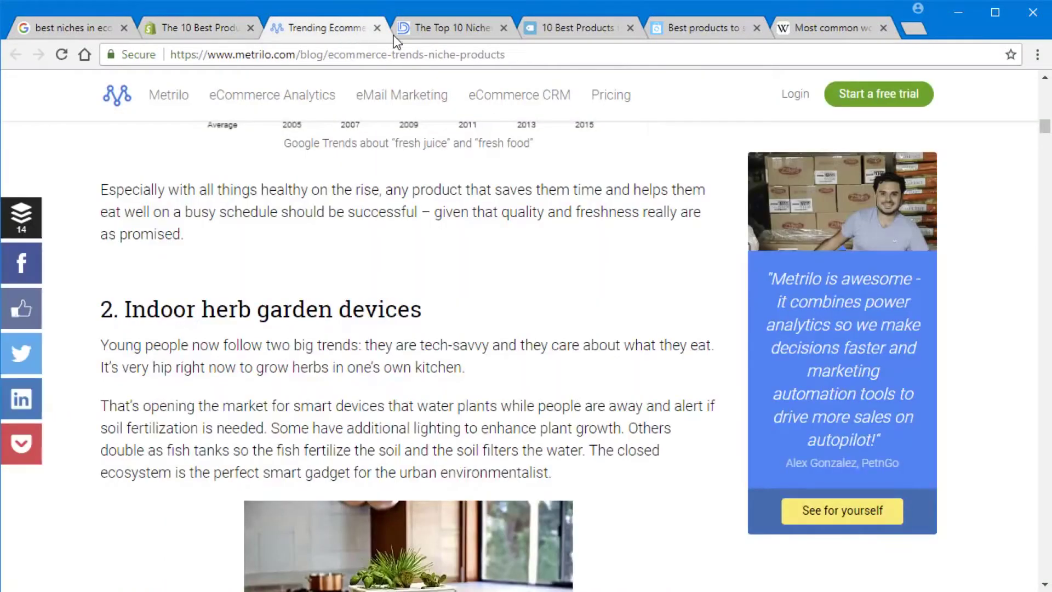
{"action": "scroll", "coordinate": [570, 323], "scroll_direction": "down", "scroll_amount": 10}
{"action": "left_click", "coordinate": [442, 25]}
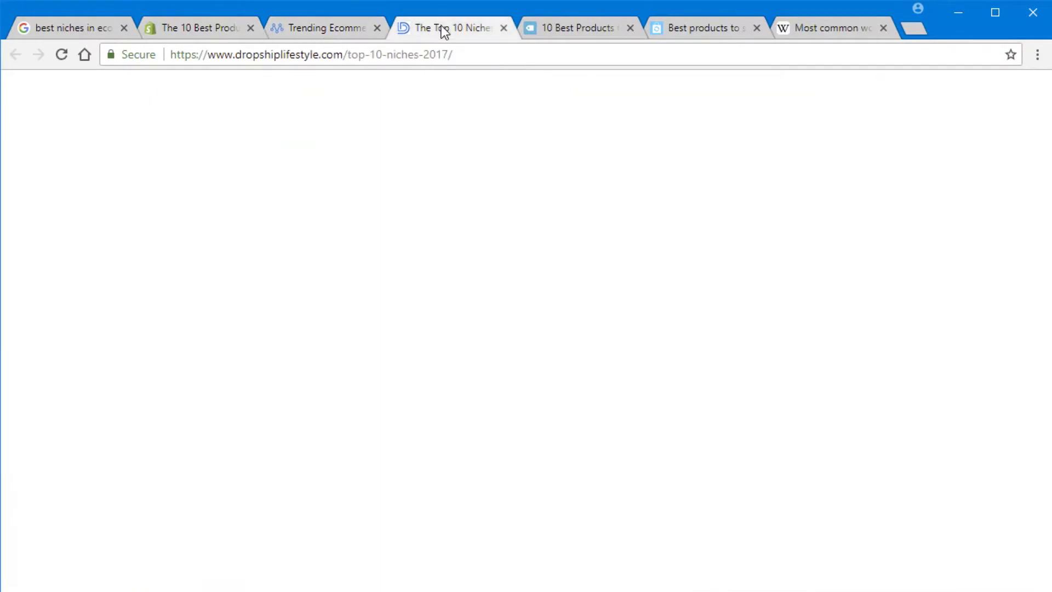
{"action": "scroll", "coordinate": [603, 427], "scroll_direction": "down", "scroll_amount": 6}
{"action": "scroll", "coordinate": [425, 329], "scroll_direction": "up", "scroll_amount": 3}
{"action": "left_click", "coordinate": [260, 331]}
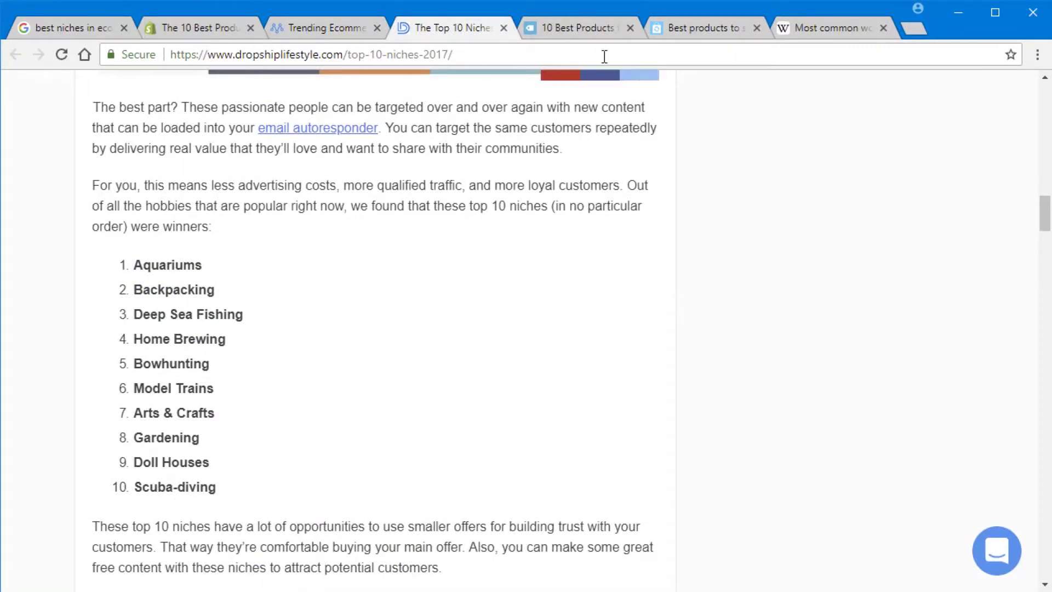
{"action": "left_click", "coordinate": [599, 33]}
{"action": "scroll", "coordinate": [646, 416], "scroll_direction": "down", "scroll_amount": 12}
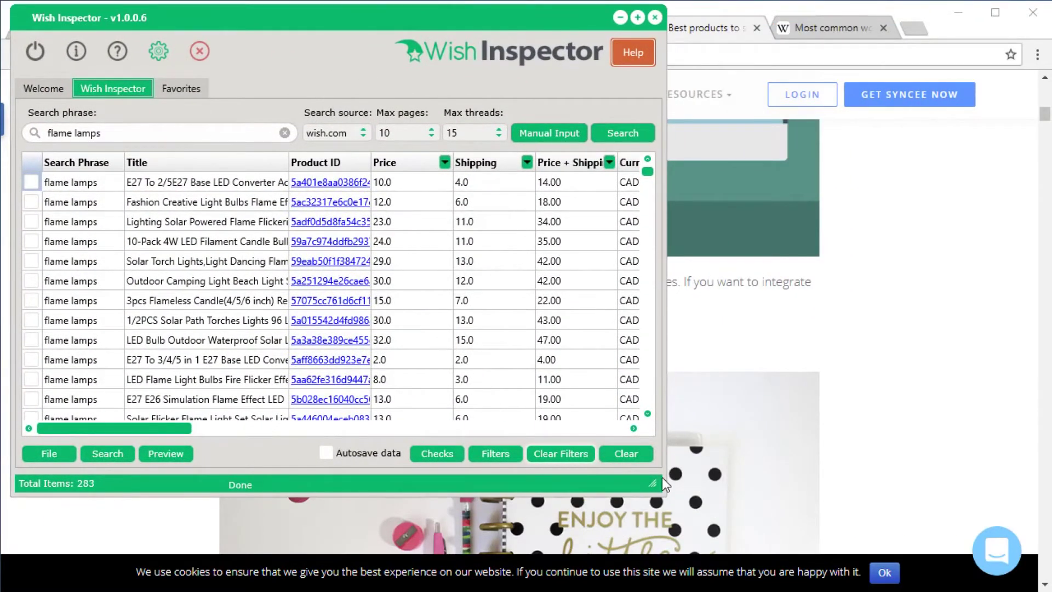
Step: Enlarge the Wish Inspector window and load the filter file datagrid-filters-2.wikf onto the flame lamps results
{"action": "left_click_drag", "start_coordinate": [648, 483], "coordinate": [968, 573]}
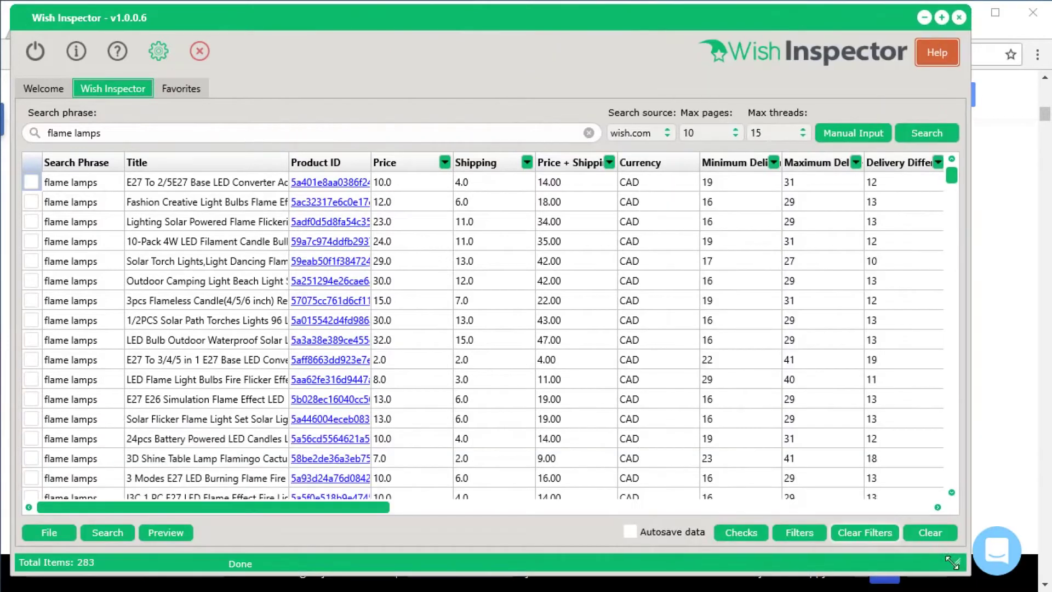
{"action": "scroll", "coordinate": [580, 394], "scroll_direction": "down", "scroll_amount": 1}
{"action": "scroll", "coordinate": [579, 385], "scroll_direction": "up", "scroll_amount": 1}
{"action": "right_click", "coordinate": [397, 249]}
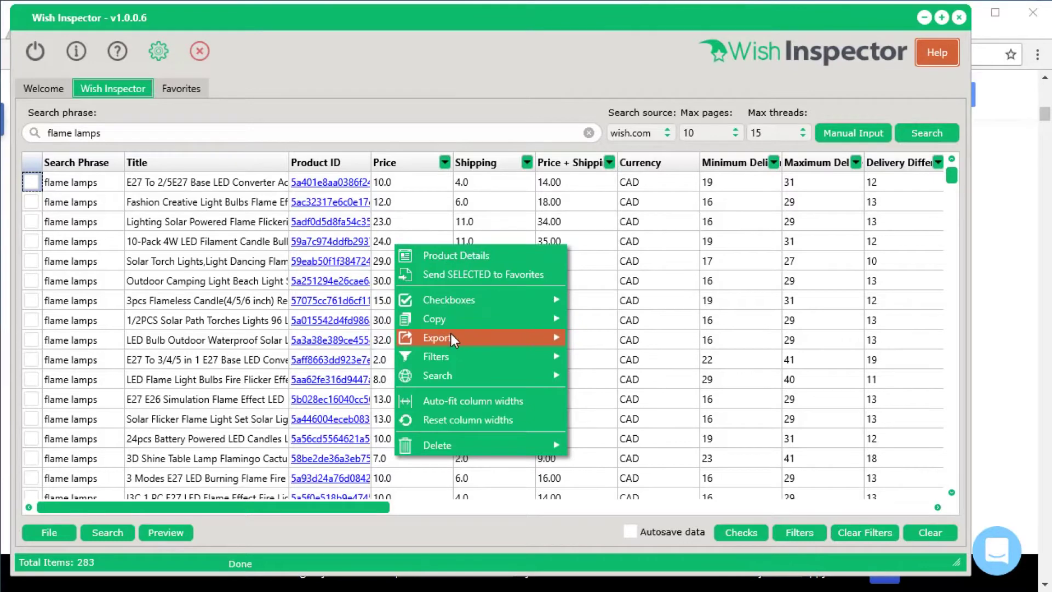
{"action": "mouse_move", "coordinate": [453, 360]}
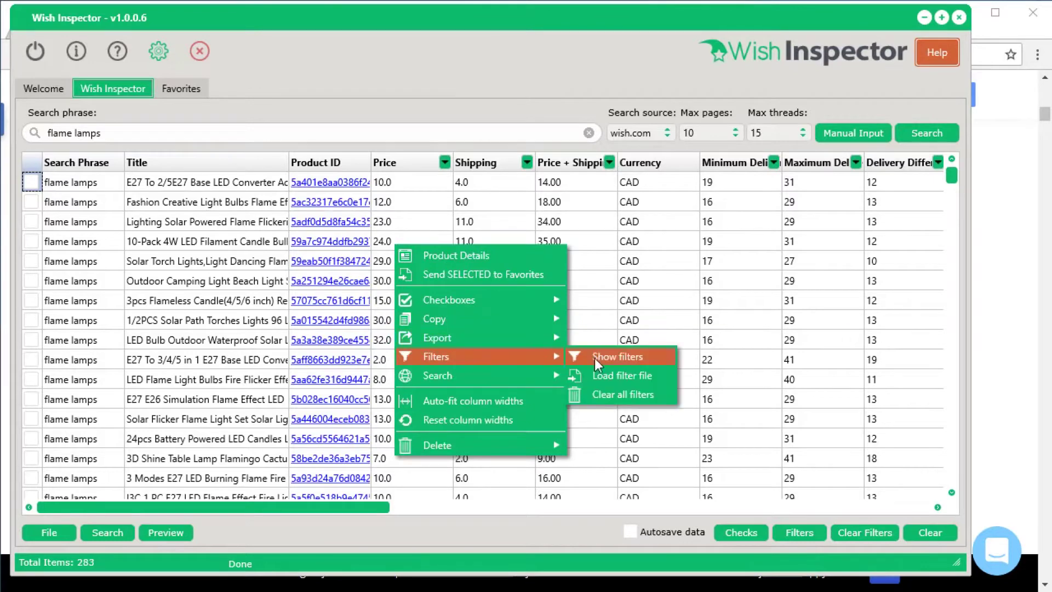
{"action": "left_click", "coordinate": [627, 377]}
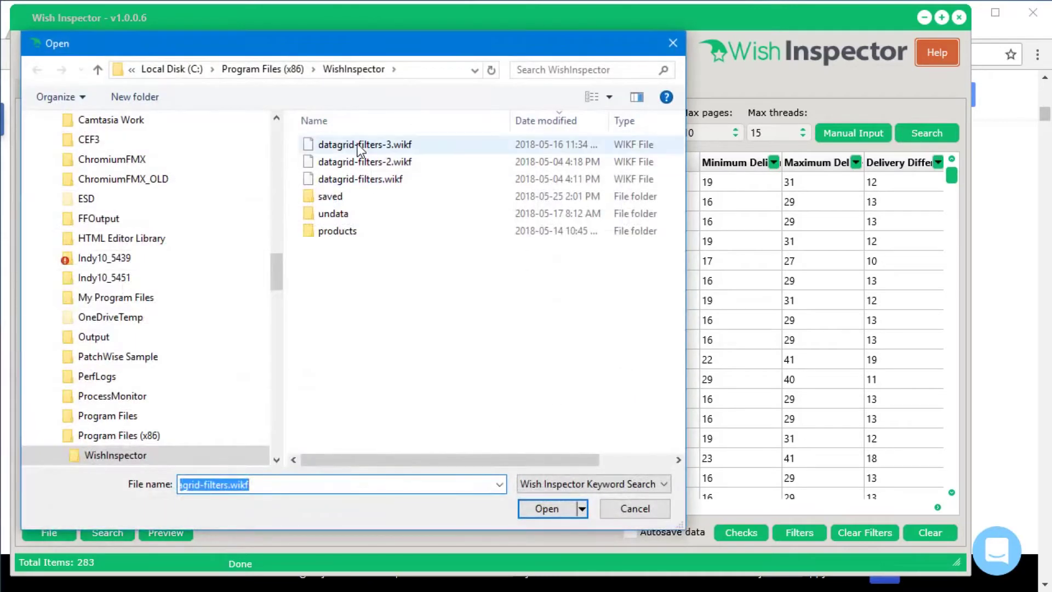
{"action": "double_click", "coordinate": [367, 160]}
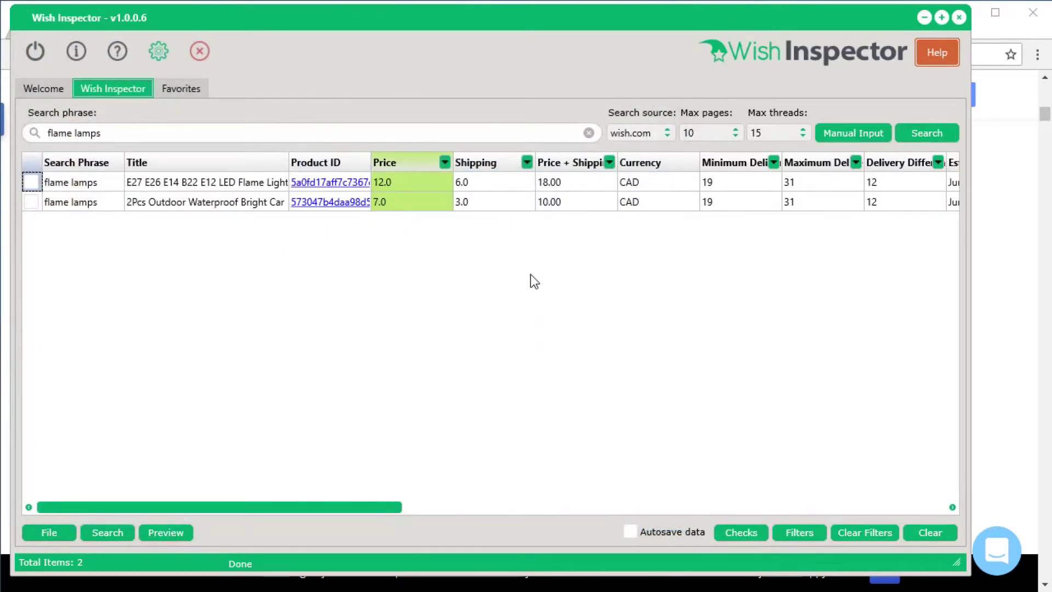
Step: Review the filter conditions on the flame lamps results and switch back to the Google results in the browser
{"action": "left_click", "coordinate": [800, 532]}
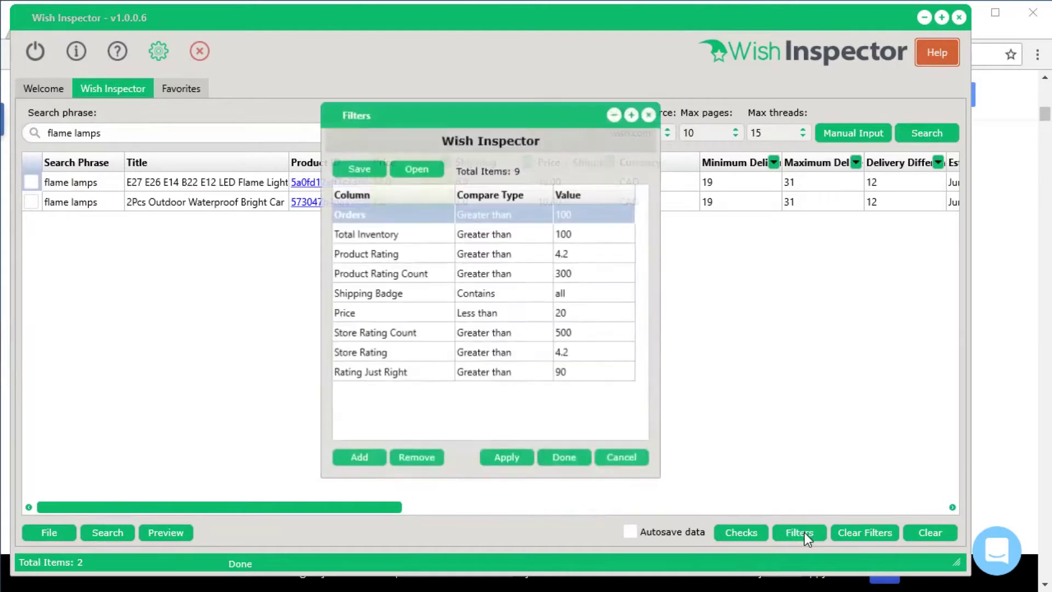
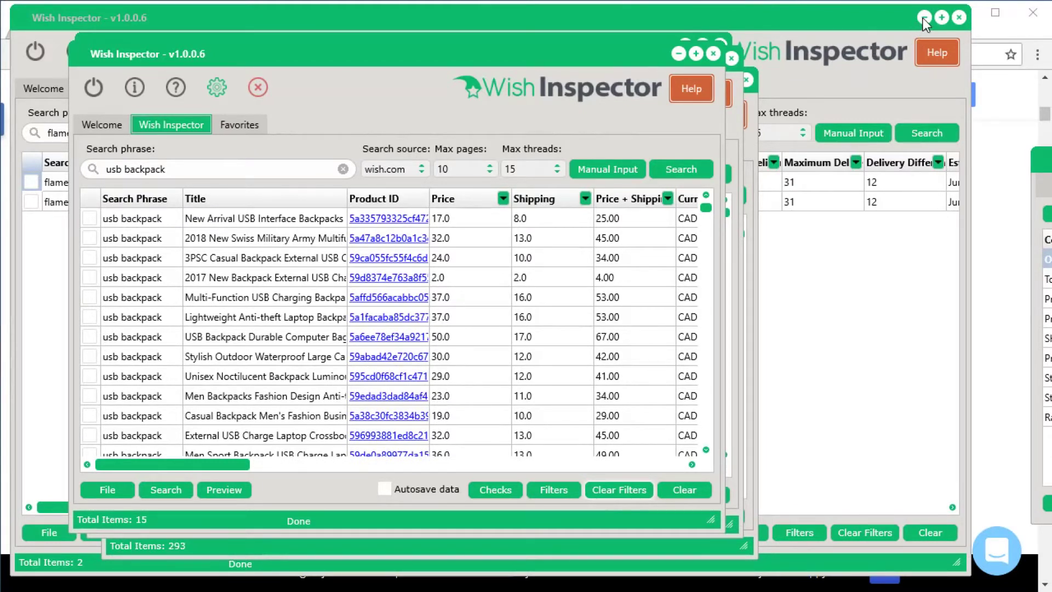
{"action": "left_click", "coordinate": [1007, 34]}
{"action": "left_click", "coordinate": [81, 31]}
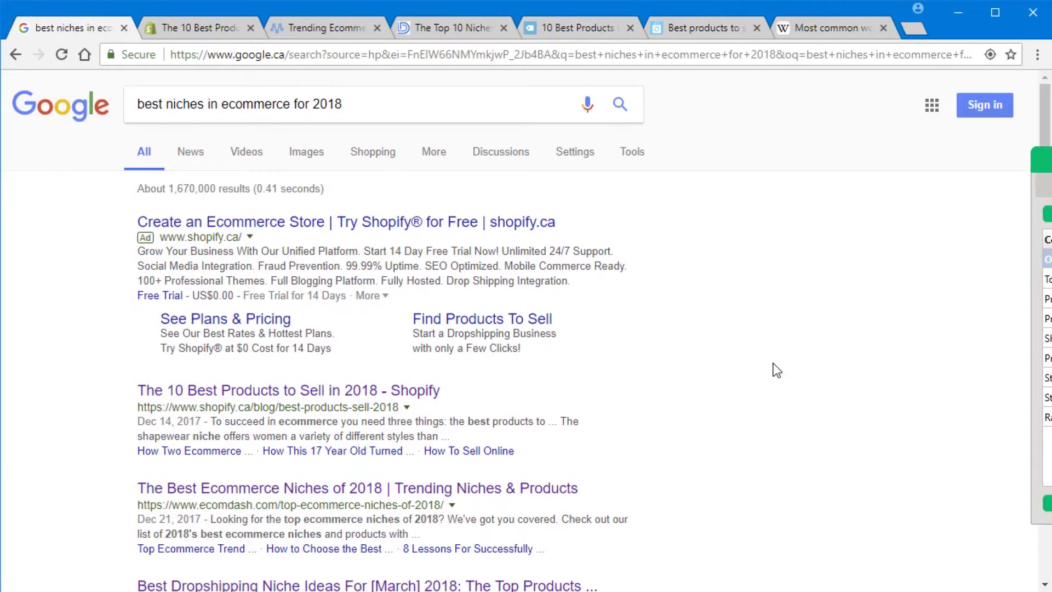
Step: Skim Wikipedia's "Most common words in English" article, including the 100-word ranking table and the parts of speech lists
{"action": "left_click", "coordinate": [824, 28]}
{"action": "scroll", "coordinate": [846, 267], "scroll_direction": "up", "scroll_amount": 15}
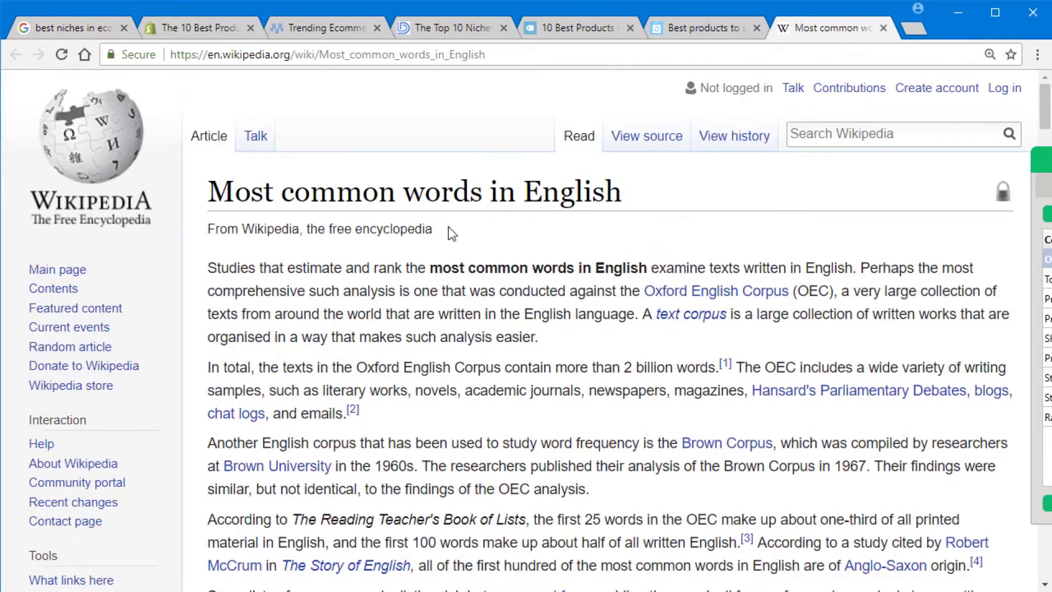
{"action": "scroll", "coordinate": [639, 445], "scroll_direction": "down", "scroll_amount": 15}
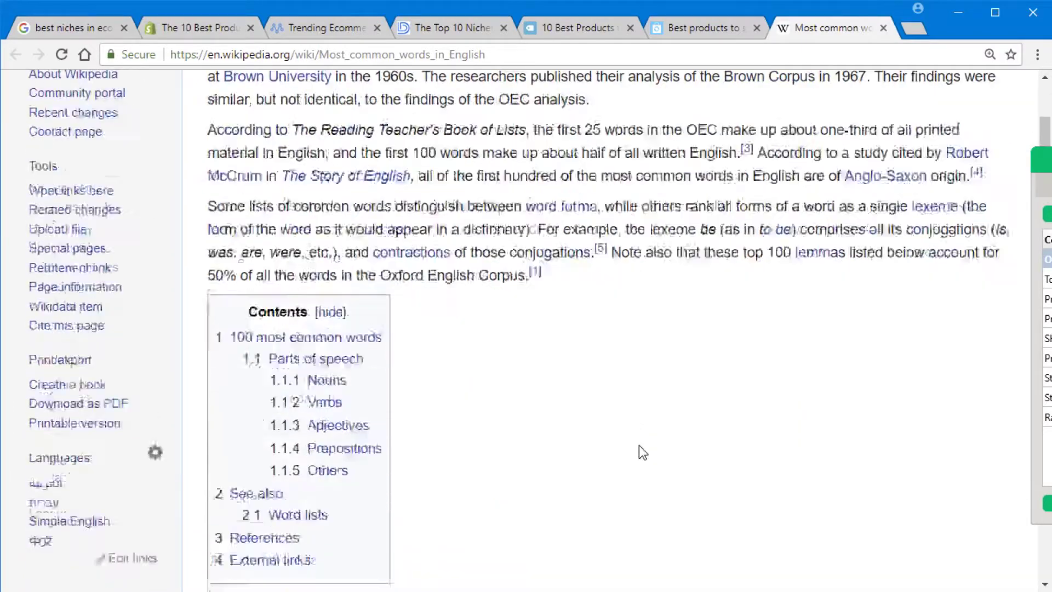
{"action": "scroll", "coordinate": [640, 446], "scroll_direction": "down", "scroll_amount": 2}
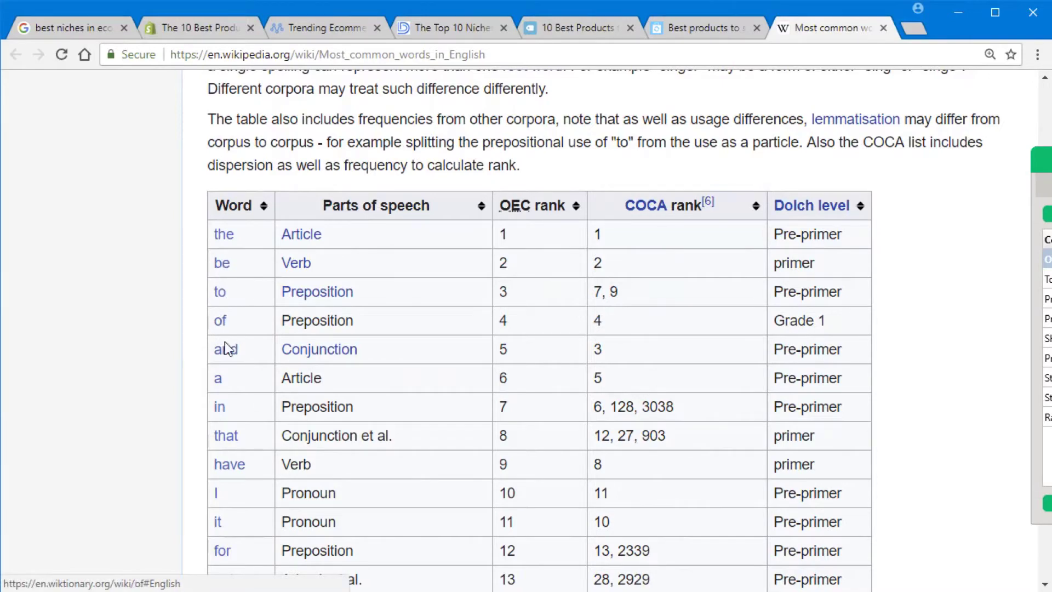
{"action": "scroll", "coordinate": [448, 394], "scroll_direction": "down", "scroll_amount": 20}
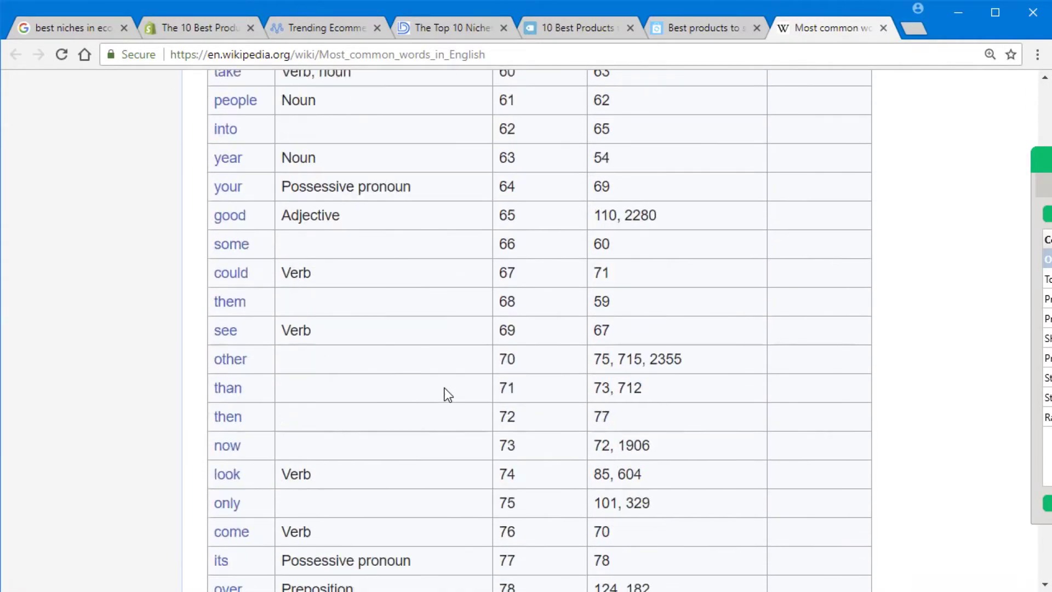
{"action": "scroll", "coordinate": [447, 394], "scroll_direction": "down", "scroll_amount": 17}
{"action": "scroll", "coordinate": [444, 389], "scroll_direction": "up", "scroll_amount": 6}
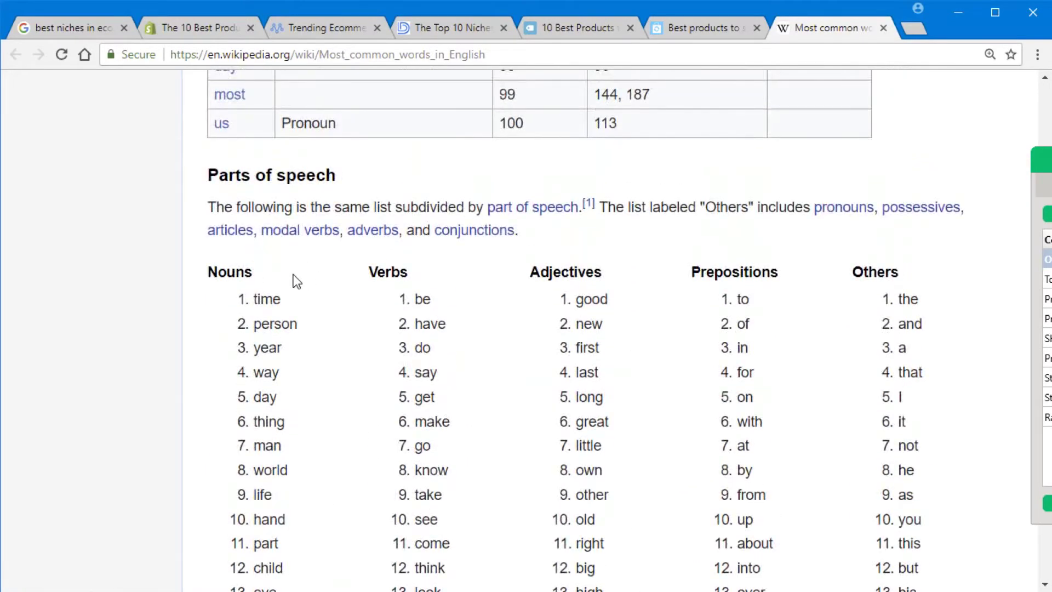
{"action": "scroll", "coordinate": [486, 390], "scroll_direction": "up", "scroll_amount": 20}
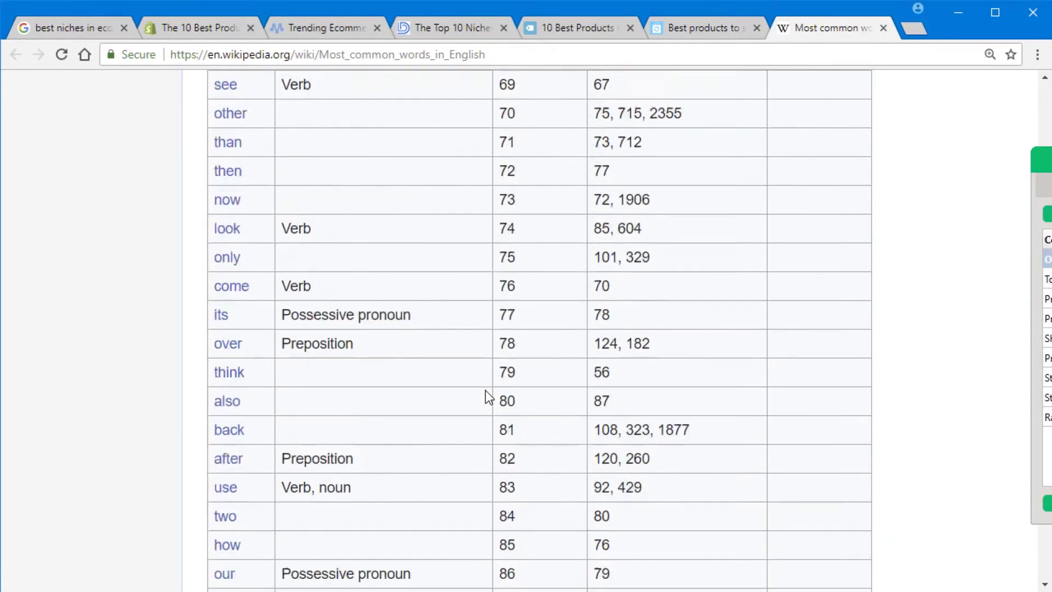
{"action": "scroll", "coordinate": [486, 390], "scroll_direction": "up", "scroll_amount": 16}
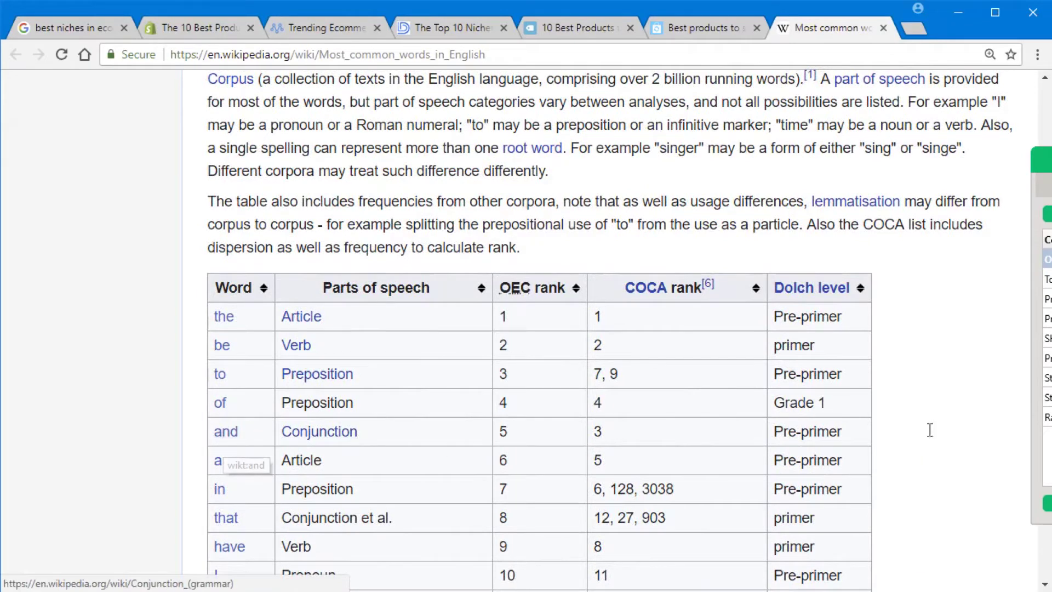
Step: Switch to the Wish Inspector window holding the common-word search results and load a saved filter file onto them
{"action": "key", "text": "alt+Tab"}
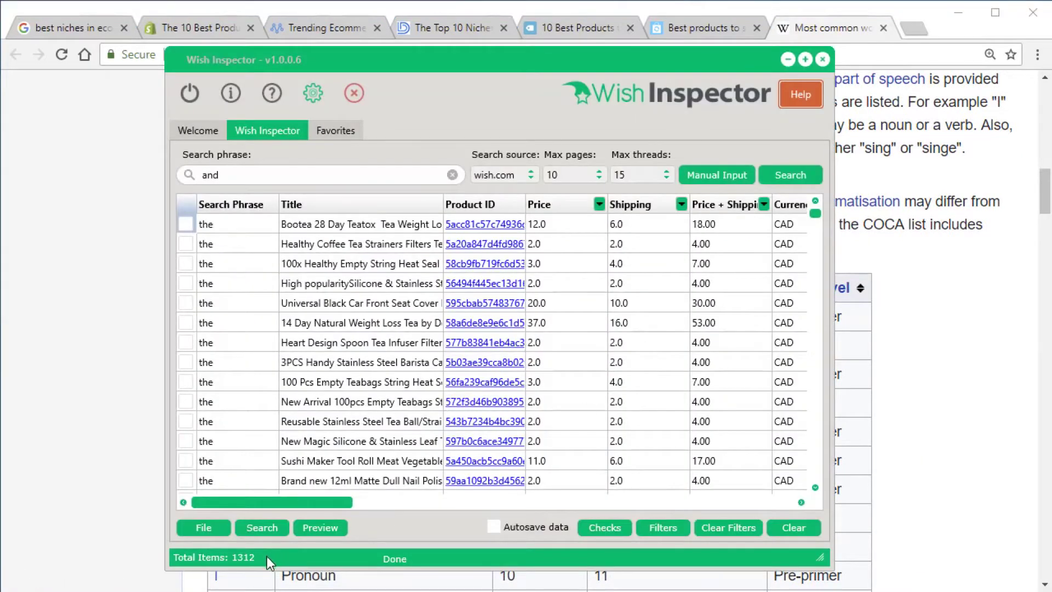
{"action": "left_click_drag", "start_coordinate": [341, 275], "coordinate": [257, 259]}
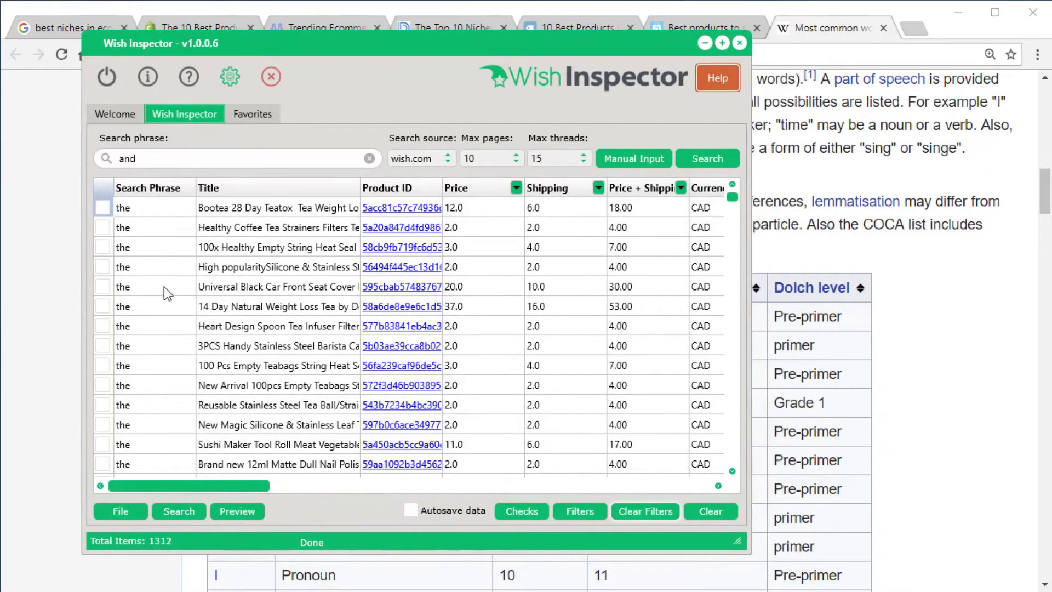
{"action": "mouse_move", "coordinate": [731, 196]}
{"action": "left_mouse_down"}
{"action": "mouse_move", "coordinate": [715, 262]}
{"action": "mouse_move", "coordinate": [739, 449]}
{"action": "mouse_move", "coordinate": [737, 257]}
{"action": "mouse_move", "coordinate": [749, 191]}
{"action": "left_mouse_up"}
{"action": "right_click", "coordinate": [482, 259]}
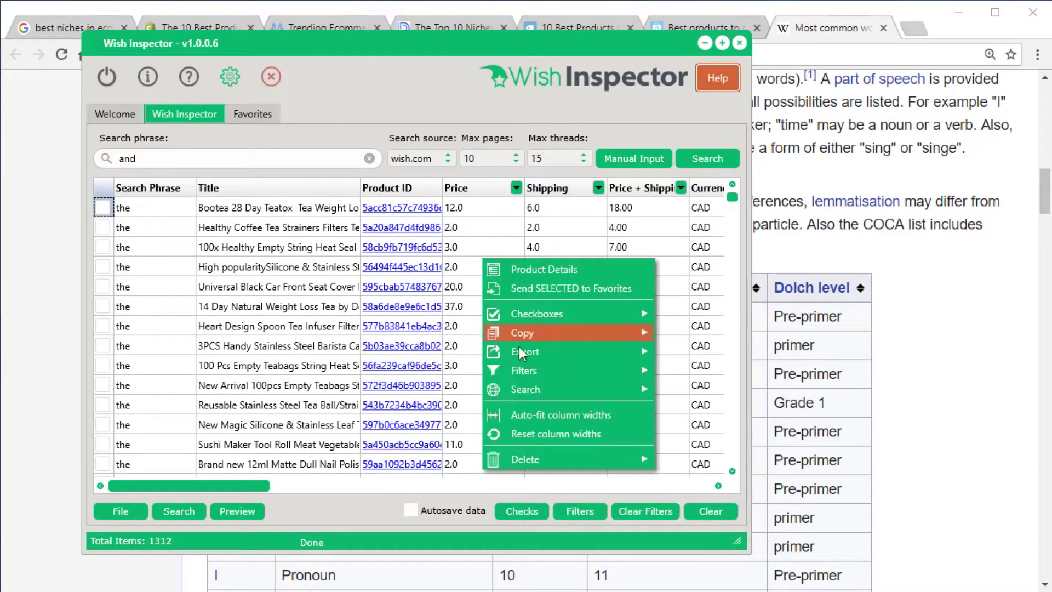
{"action": "mouse_move", "coordinate": [534, 373]}
{"action": "left_click", "coordinate": [720, 389]}
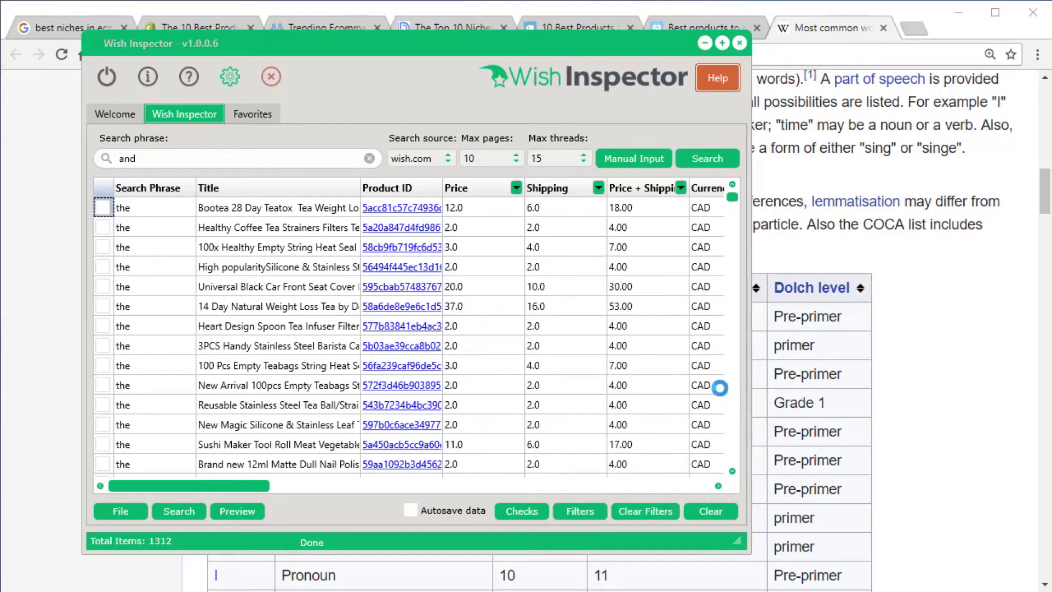
{"action": "double_click", "coordinate": [446, 115]}
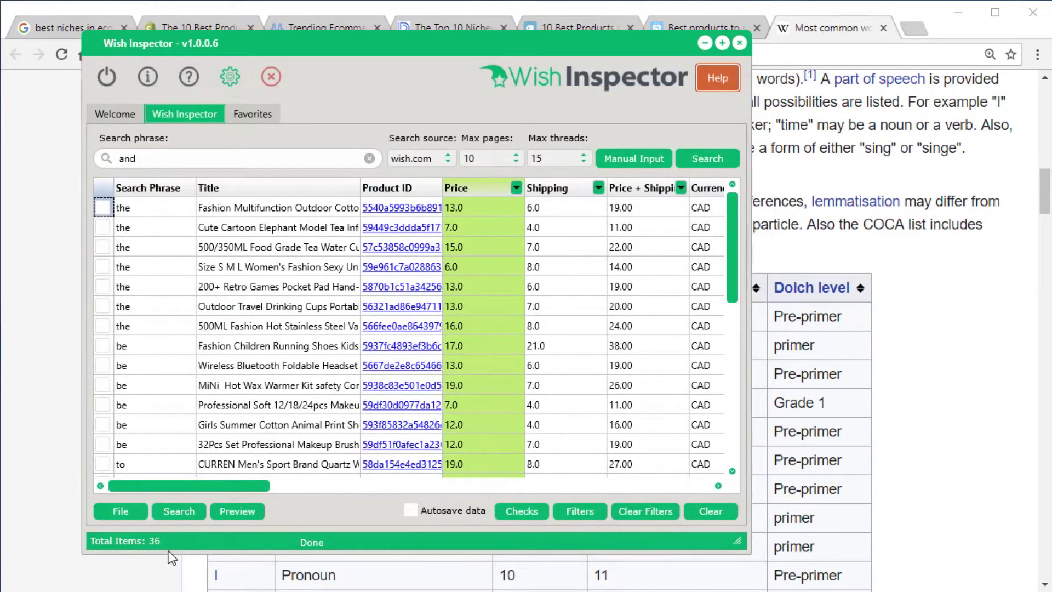
Step: Preview the filtered common-word results as a browser report and enlarge several images of the elephant tea infuser
{"action": "left_click", "coordinate": [232, 509]}
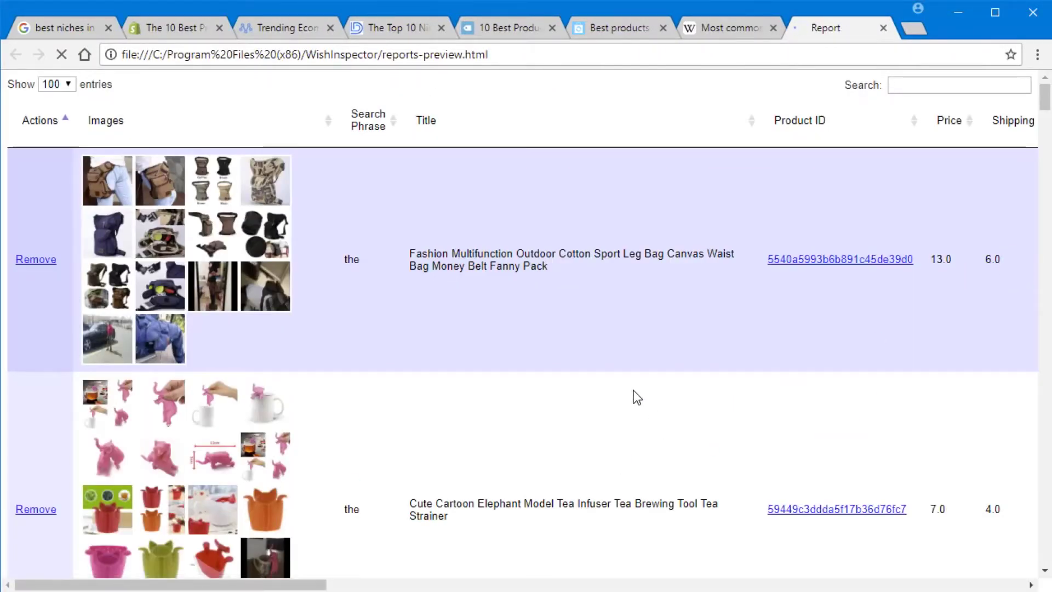
{"action": "scroll", "coordinate": [568, 372], "scroll_direction": "down", "scroll_amount": 1}
{"action": "scroll", "coordinate": [567, 371], "scroll_direction": "down", "scroll_amount": 2}
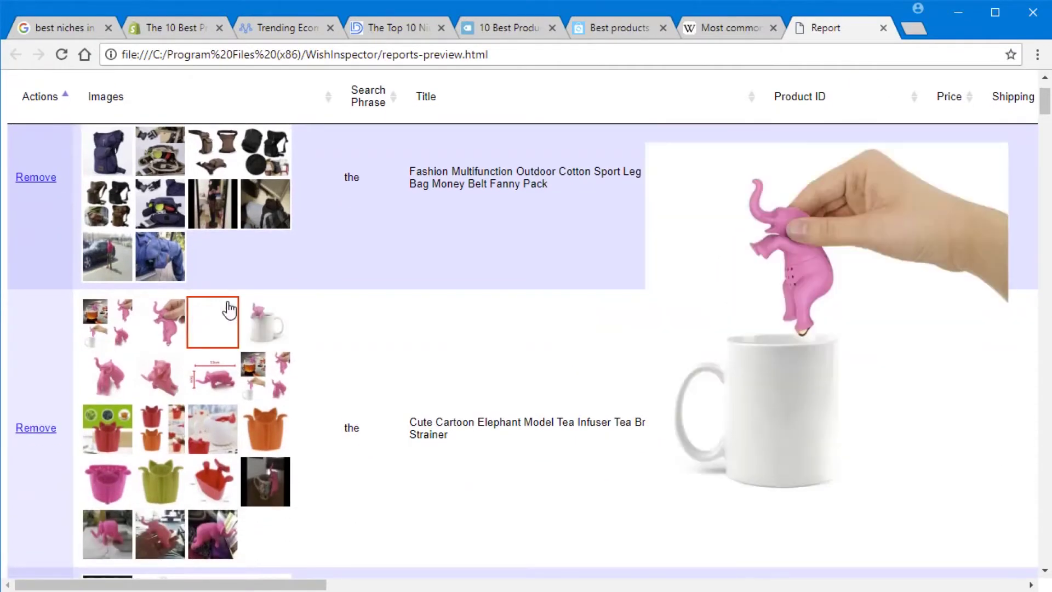
{"action": "mouse_move", "coordinate": [164, 324]}
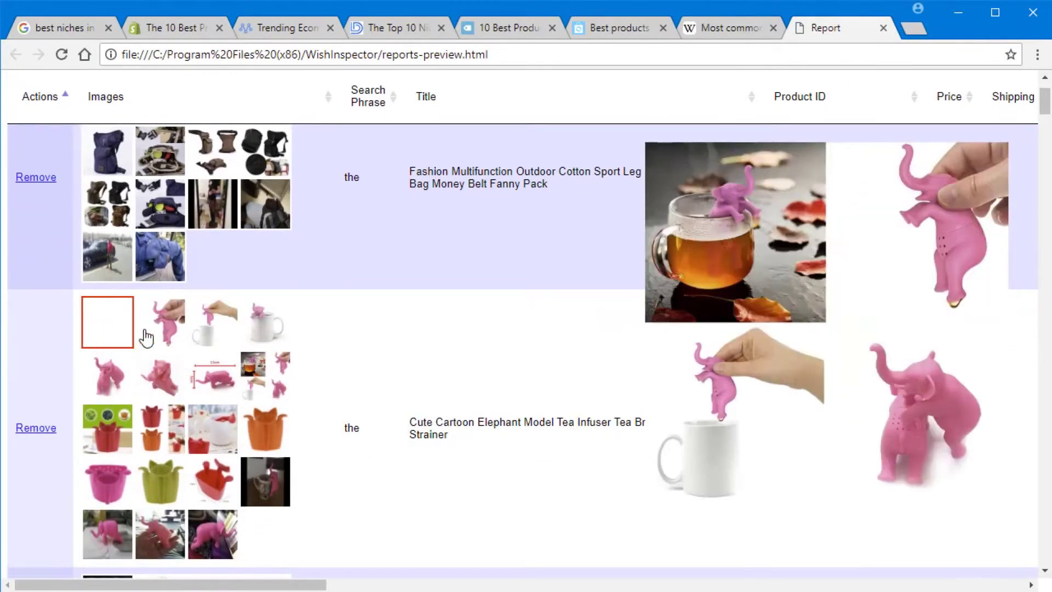
{"action": "mouse_move", "coordinate": [203, 339]}
{"action": "mouse_move", "coordinate": [237, 388]}
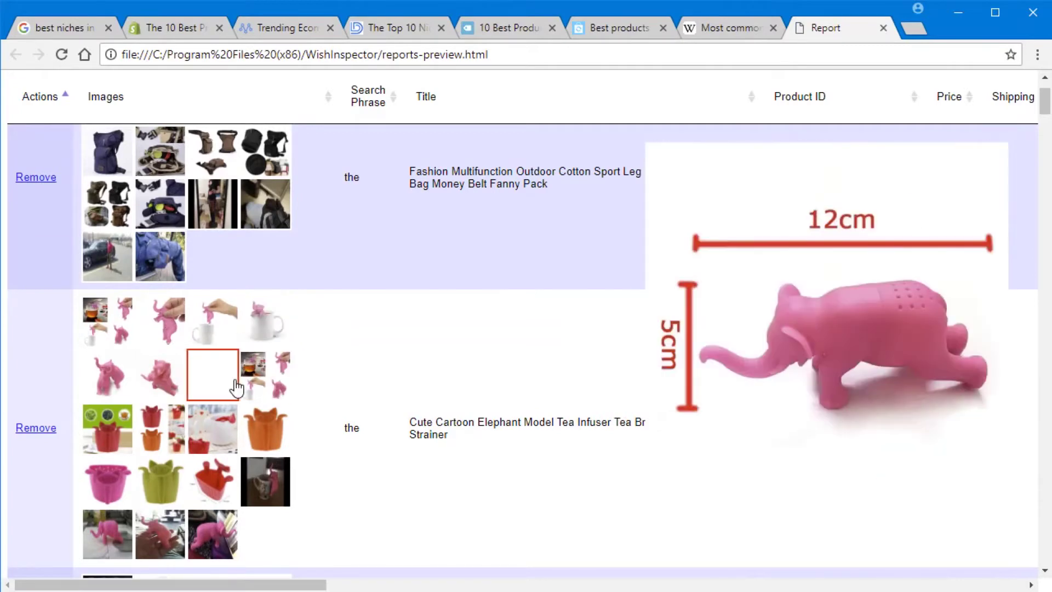
Step: Browse the report's remaining products, enlarging images of the insulated water bottle and patterned leggings, and return to the first product
{"action": "scroll", "coordinate": [442, 433], "scroll_direction": "down", "scroll_amount": 3}
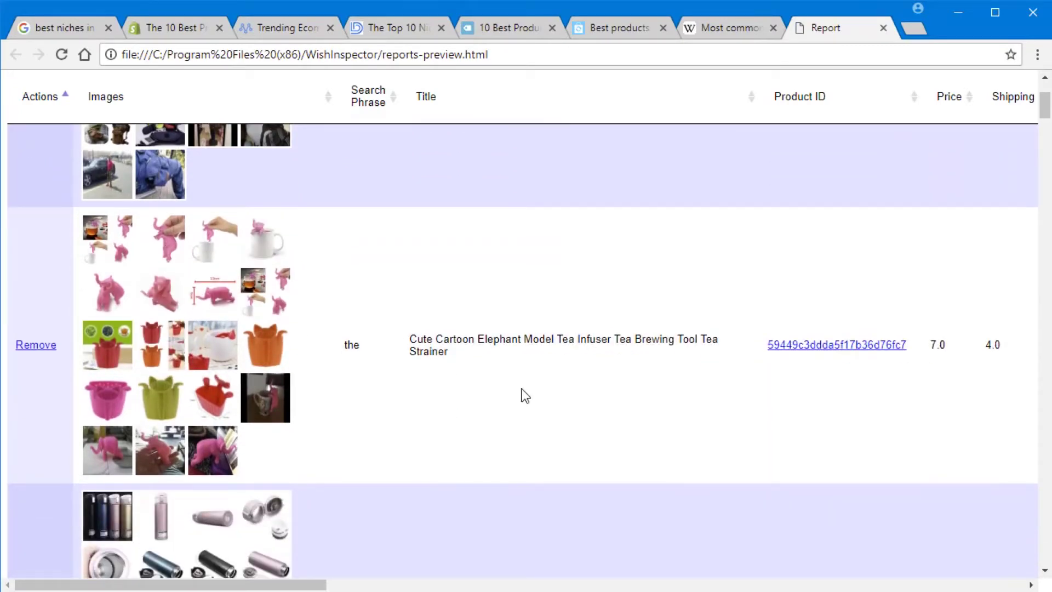
{"action": "scroll", "coordinate": [525, 395], "scroll_direction": "down", "scroll_amount": 4}
{"action": "mouse_move", "coordinate": [178, 280]}
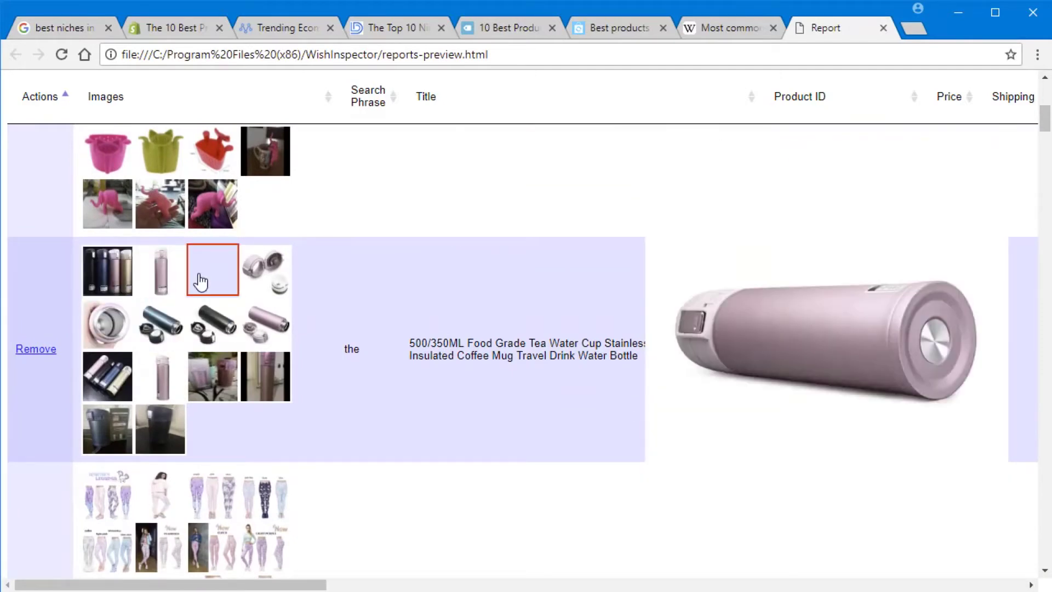
{"action": "scroll", "coordinate": [474, 432], "scroll_direction": "down", "scroll_amount": 4}
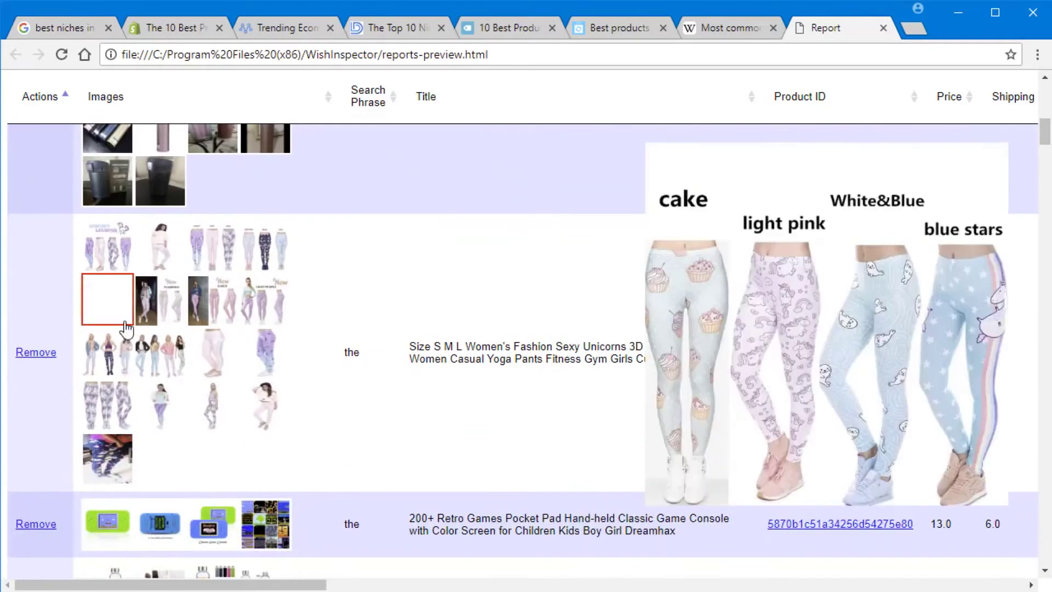
{"action": "scroll", "coordinate": [596, 359], "scroll_direction": "down", "scroll_amount": 5}
{"action": "scroll", "coordinate": [420, 416], "scroll_direction": "down", "scroll_amount": 10}
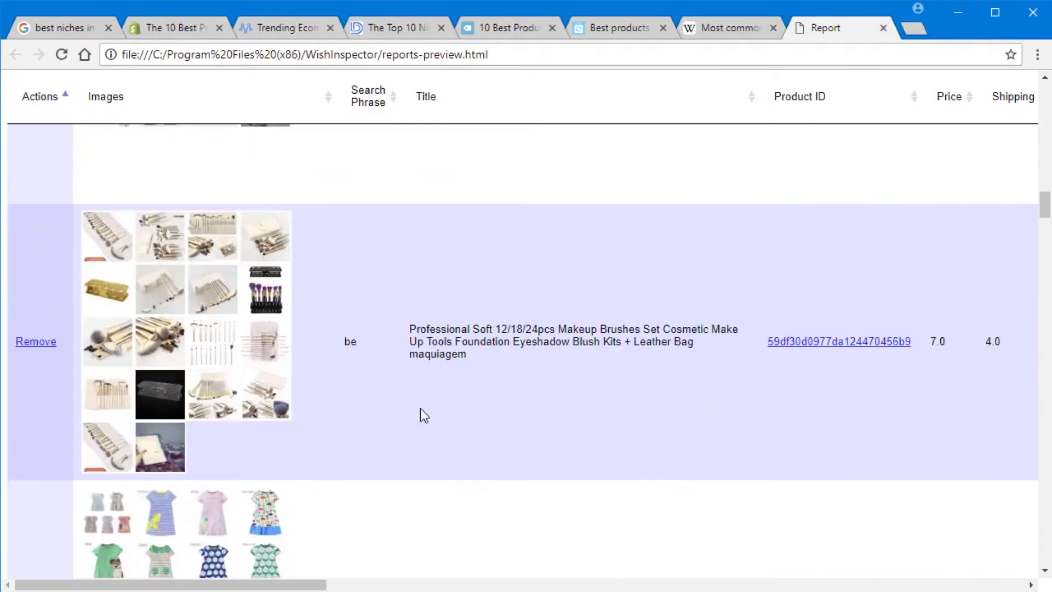
{"action": "scroll", "coordinate": [432, 418], "scroll_direction": "down", "scroll_amount": 20}
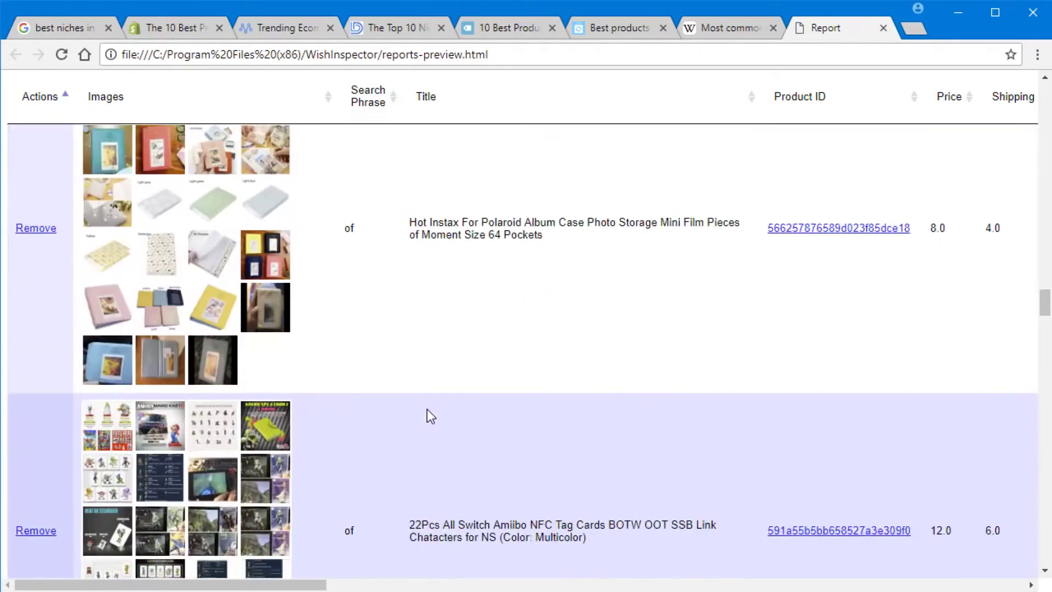
{"action": "scroll", "coordinate": [501, 416], "scroll_direction": "down", "scroll_amount": 15}
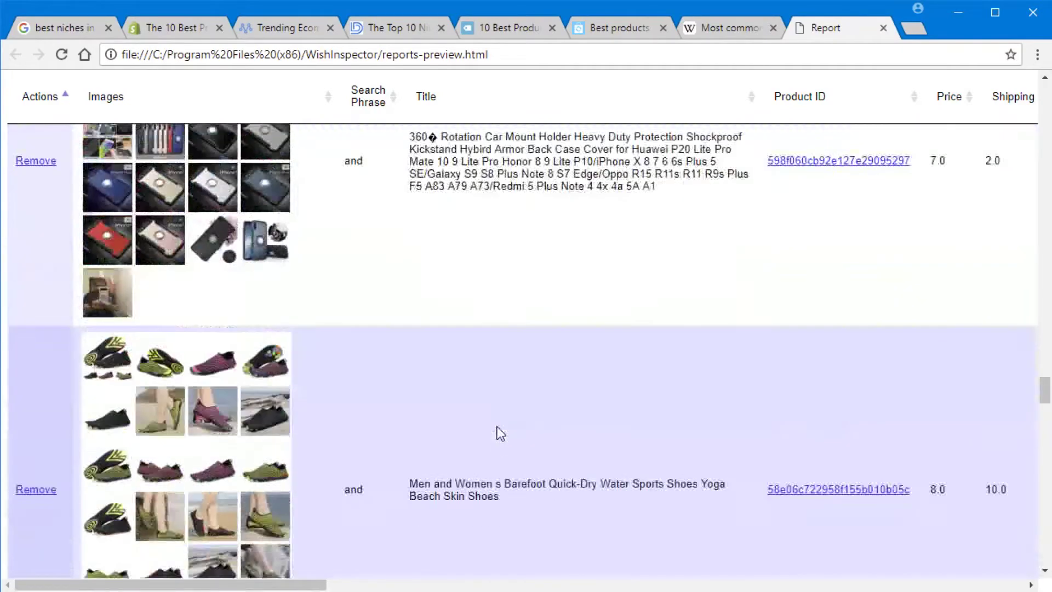
{"action": "scroll", "coordinate": [500, 447], "scroll_direction": "down", "scroll_amount": 15}
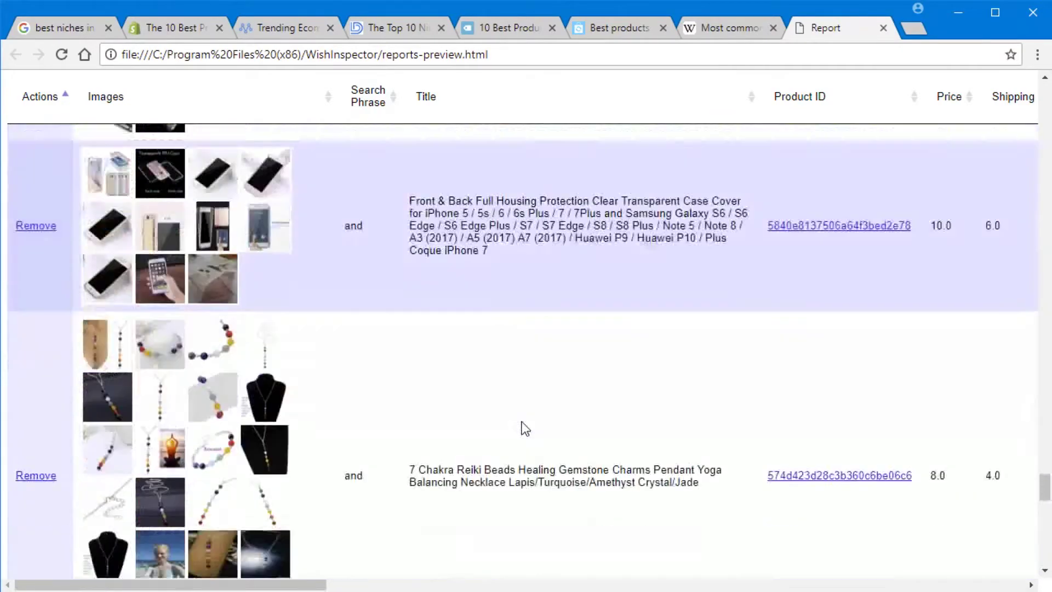
{"action": "scroll", "coordinate": [511, 397], "scroll_direction": "down", "scroll_amount": 10}
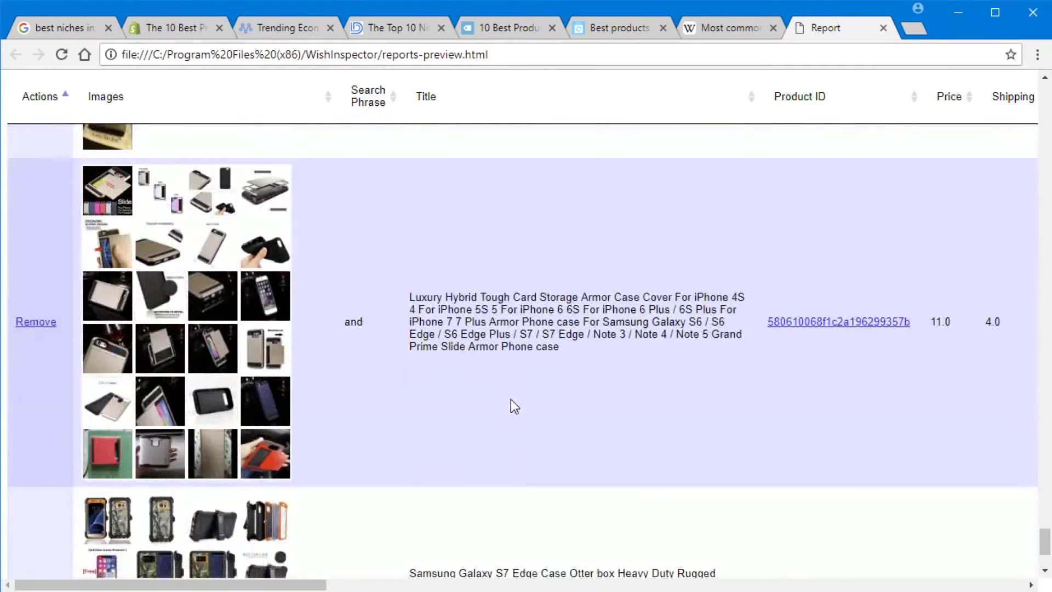
{"action": "left_click_drag", "start_coordinate": [1044, 539], "coordinate": [1045, 96]}
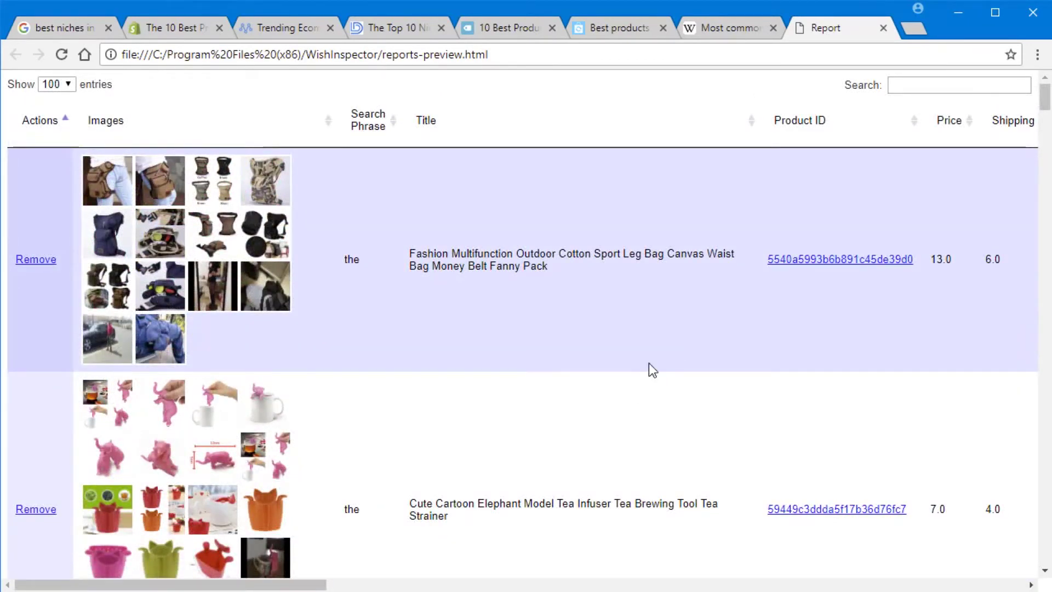
{"action": "left_click_drag", "start_coordinate": [295, 583], "coordinate": [247, 585]}
Step: Highlight the file name reports-preview.html in the report's address and clear the selection
{"action": "left_click", "coordinate": [508, 56]}
{"action": "left_click", "coordinate": [508, 55]}
{"action": "key", "text": "ctrl+shift+Left"}
{"action": "key", "text": "ctrl+shift+Left"}
{"action": "key", "text": "ctrl+shift+Left"}
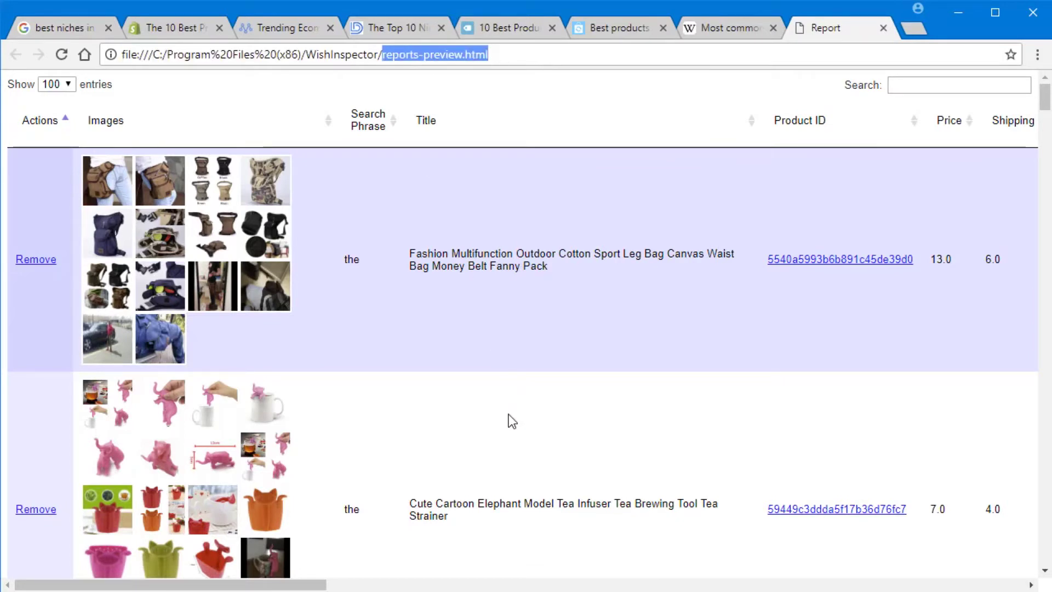
{"action": "left_click", "coordinate": [604, 345]}
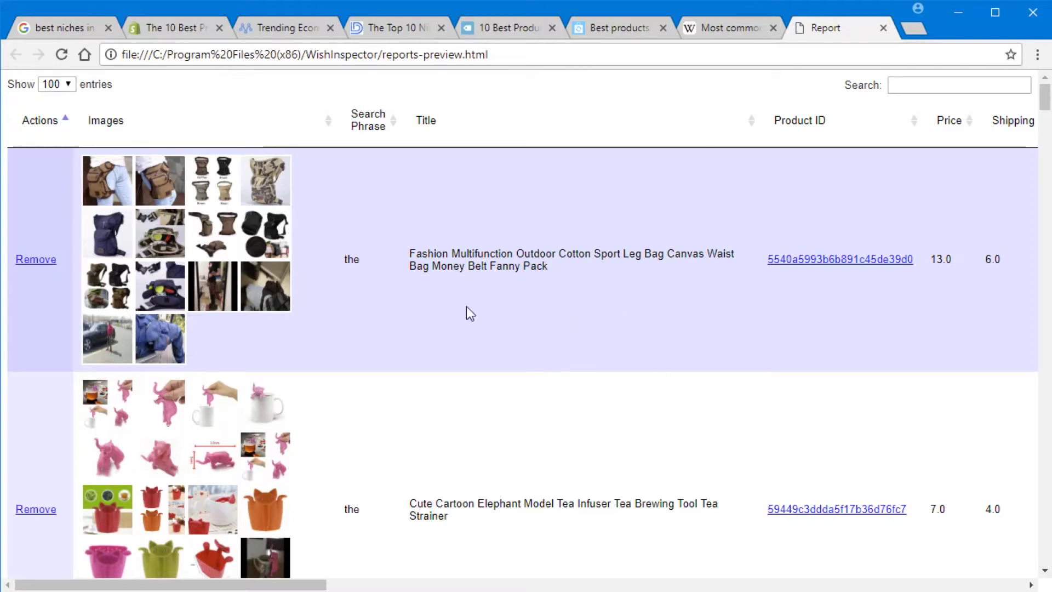
Step: Sort the preview report by title and re-sort it by search phrase in descending order
{"action": "scroll", "coordinate": [585, 317], "scroll_direction": "down", "scroll_amount": 20}
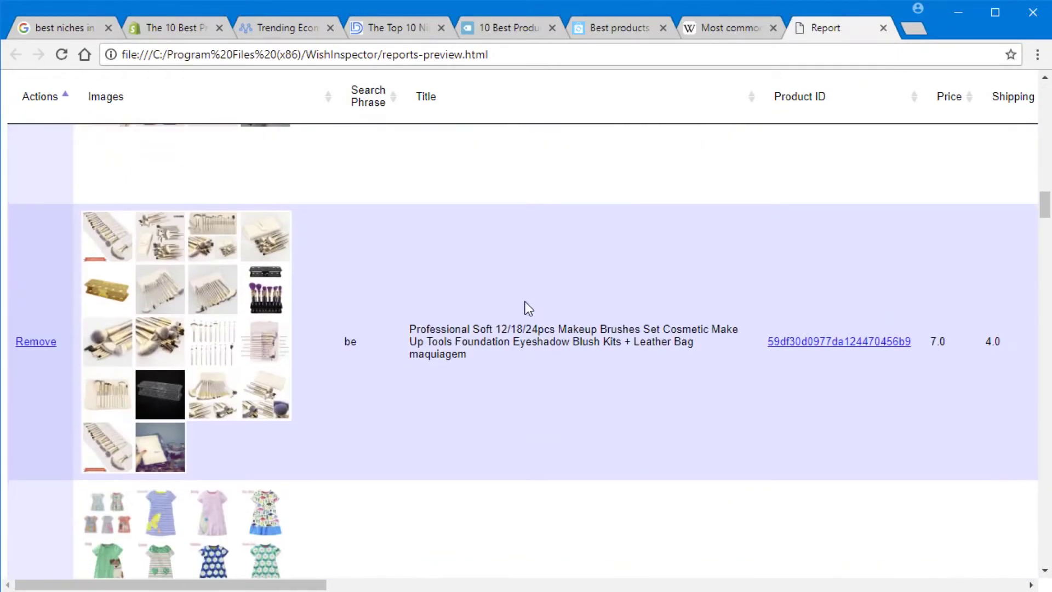
{"action": "scroll", "coordinate": [550, 313], "scroll_direction": "up", "scroll_amount": 8}
{"action": "left_click", "coordinate": [430, 102]}
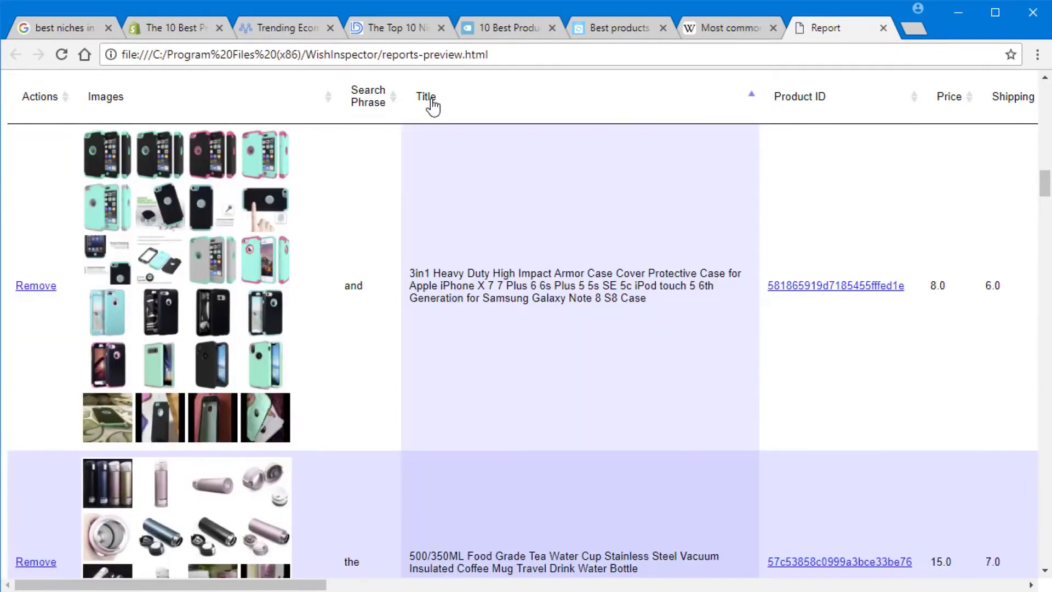
{"action": "left_click", "coordinate": [353, 98]}
{"action": "left_click", "coordinate": [351, 100]}
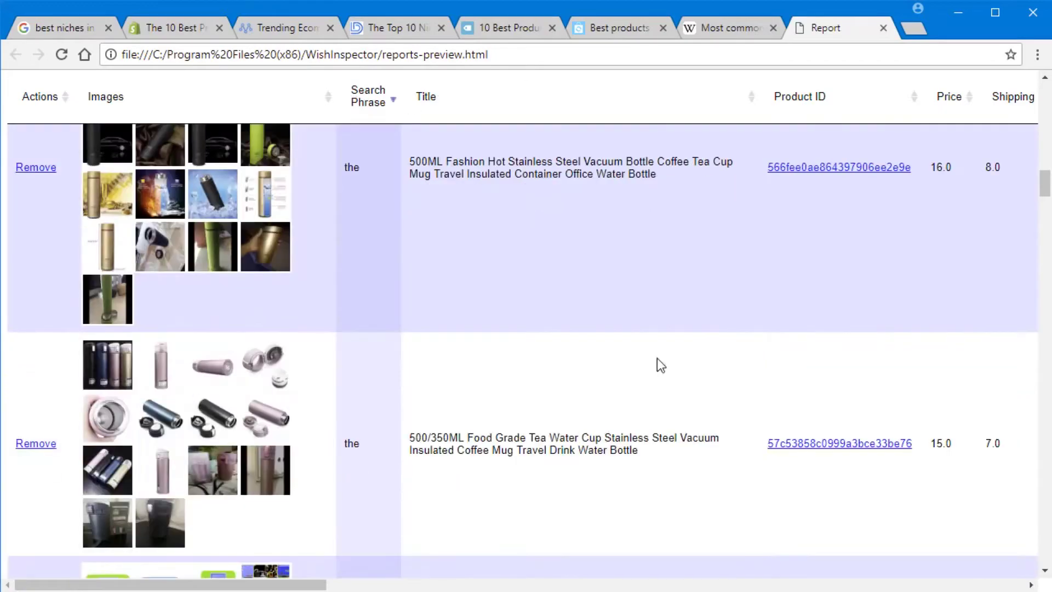
{"action": "left_click_drag", "start_coordinate": [300, 585], "coordinate": [329, 585]}
{"action": "left_click_drag", "start_coordinate": [1043, 184], "coordinate": [1022, 87]}
Step: Search the report for "legging" and delete the search text
{"action": "left_click", "coordinate": [909, 88]}
{"action": "type", "text": "legging"}
{"action": "key", "text": "BackSpace"}
{"action": "key", "text": "BackSpace"}
{"action": "key", "text": "BackSpace"}
{"action": "key", "text": "BackSpace"}
{"action": "key", "text": "BackSpace"}
{"action": "key", "text": "BackSpace"}
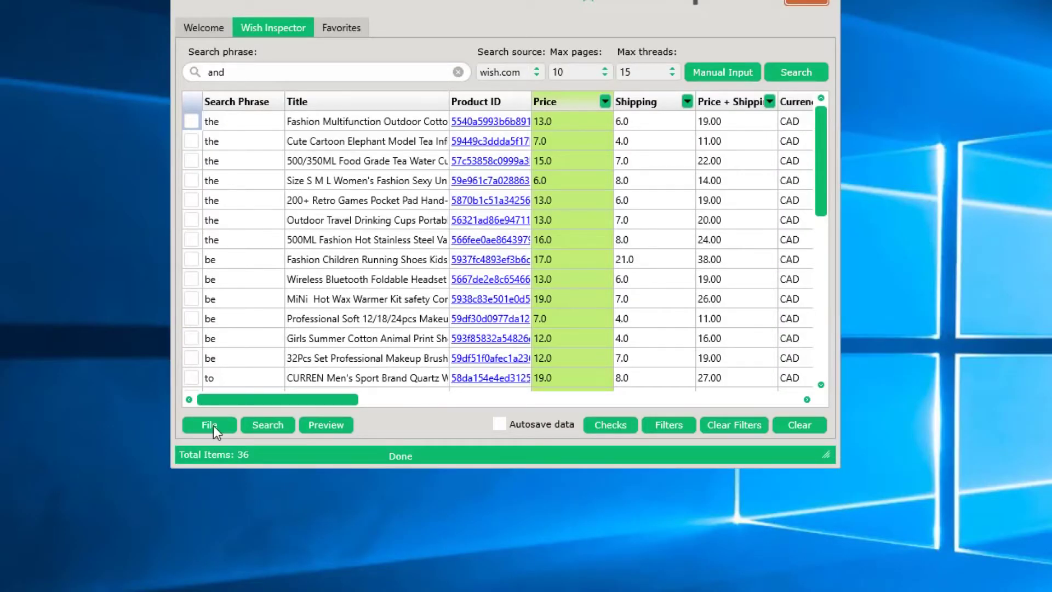
Step: Try to export the results to an interactive HTML file
{"action": "left_click", "coordinate": [213, 425]}
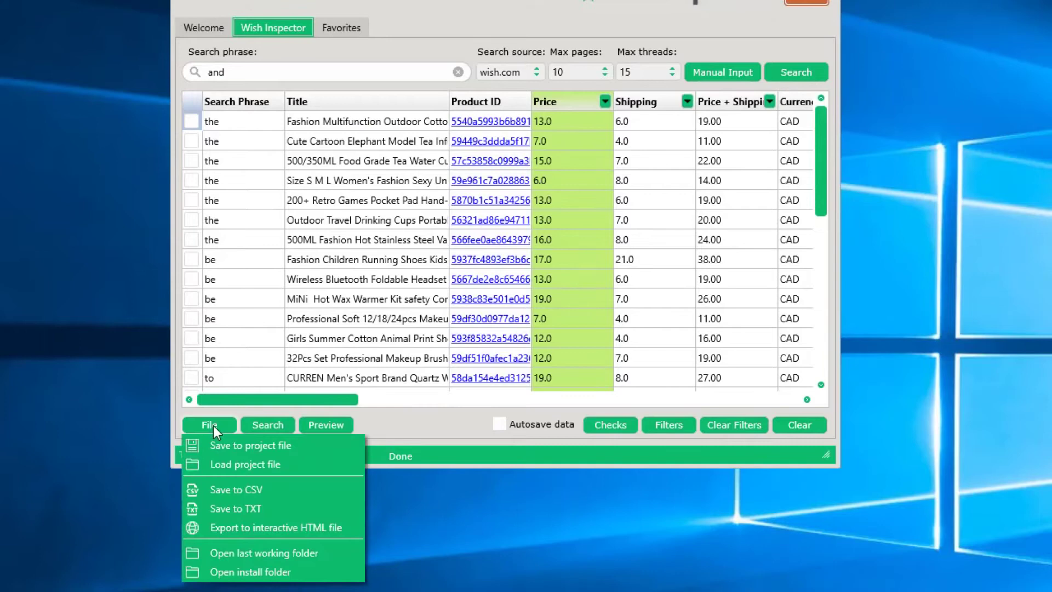
{"action": "left_click", "coordinate": [223, 531]}
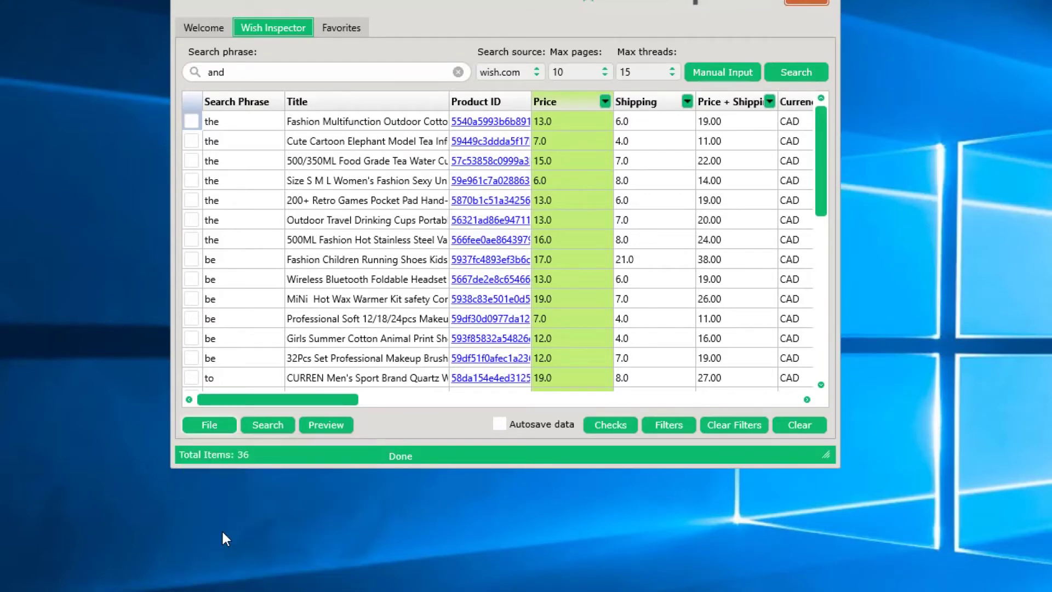
{"action": "left_click", "coordinate": [703, 447]}
{"action": "left_click", "coordinate": [192, 428]}
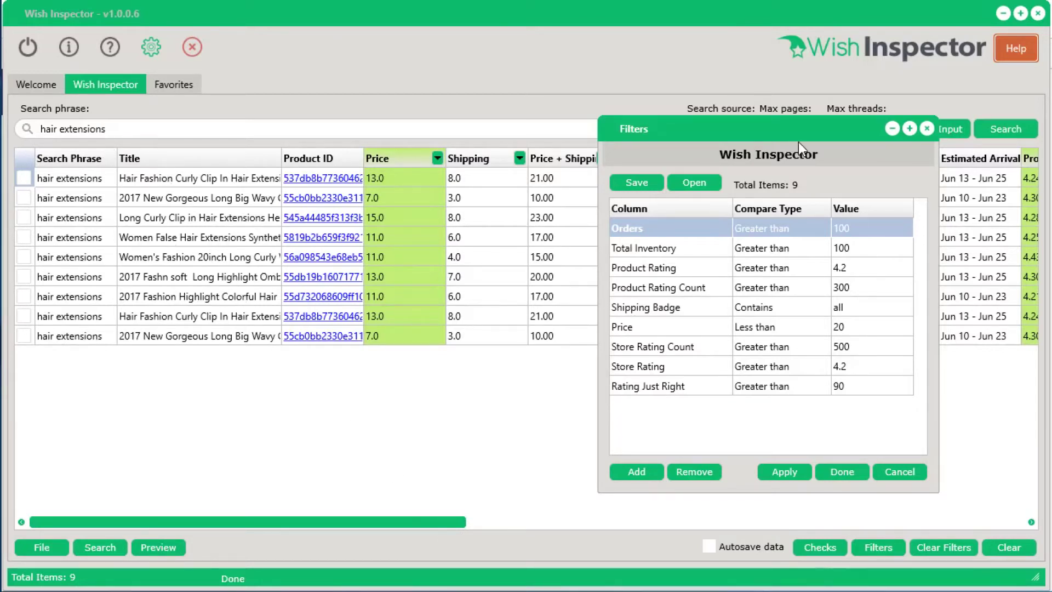
Step: Move the Filters window aside to uncover the hair extensions results and bring the results window into focus
{"action": "left_click_drag", "start_coordinate": [783, 131], "coordinate": [716, 86]}
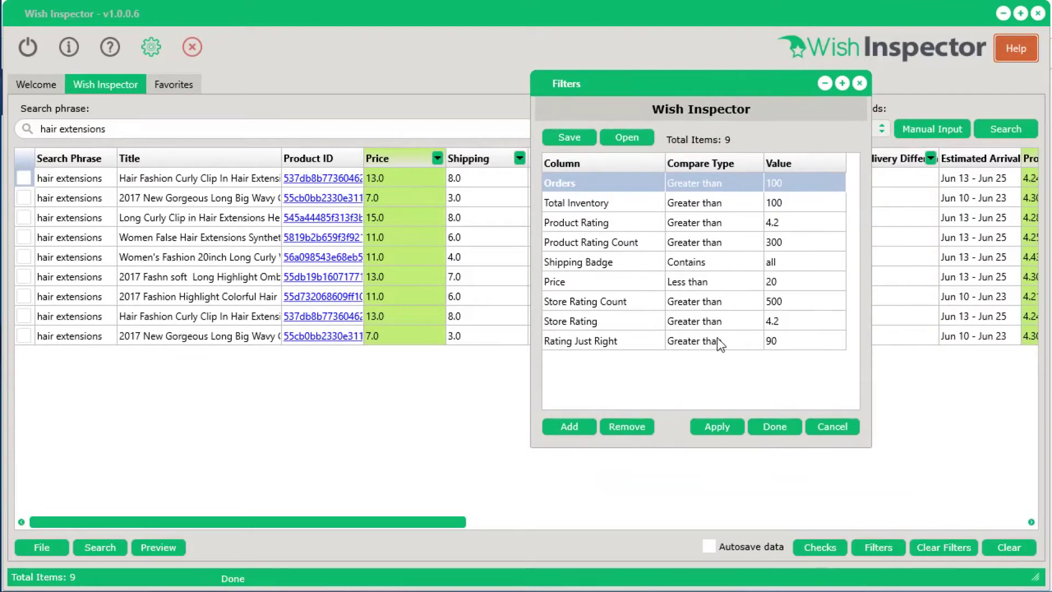
{"action": "left_click_drag", "start_coordinate": [672, 80], "coordinate": [749, 121]}
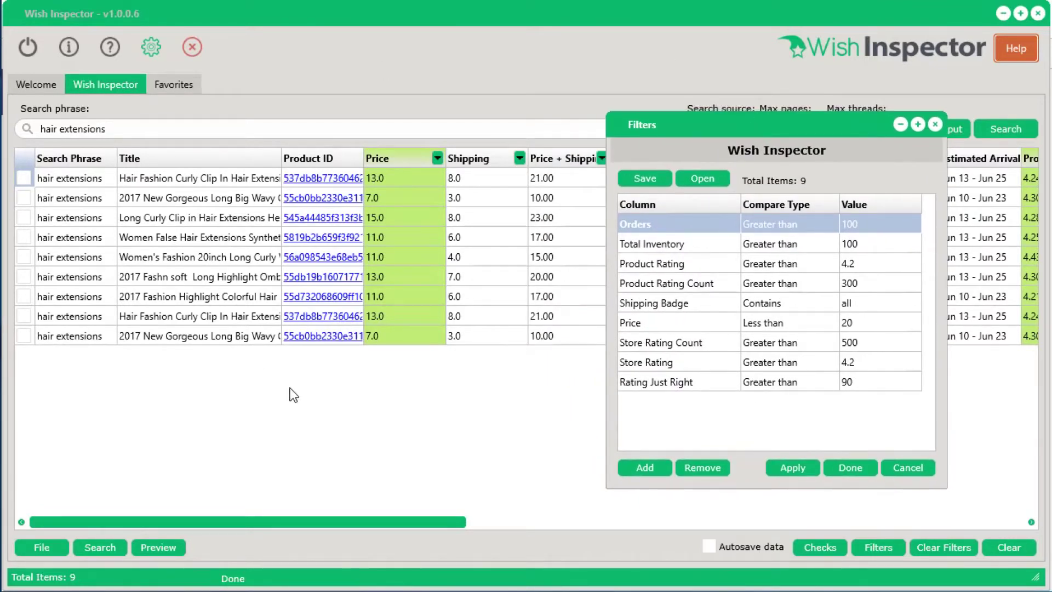
{"action": "left_click_drag", "start_coordinate": [737, 121], "coordinate": [970, 116]}
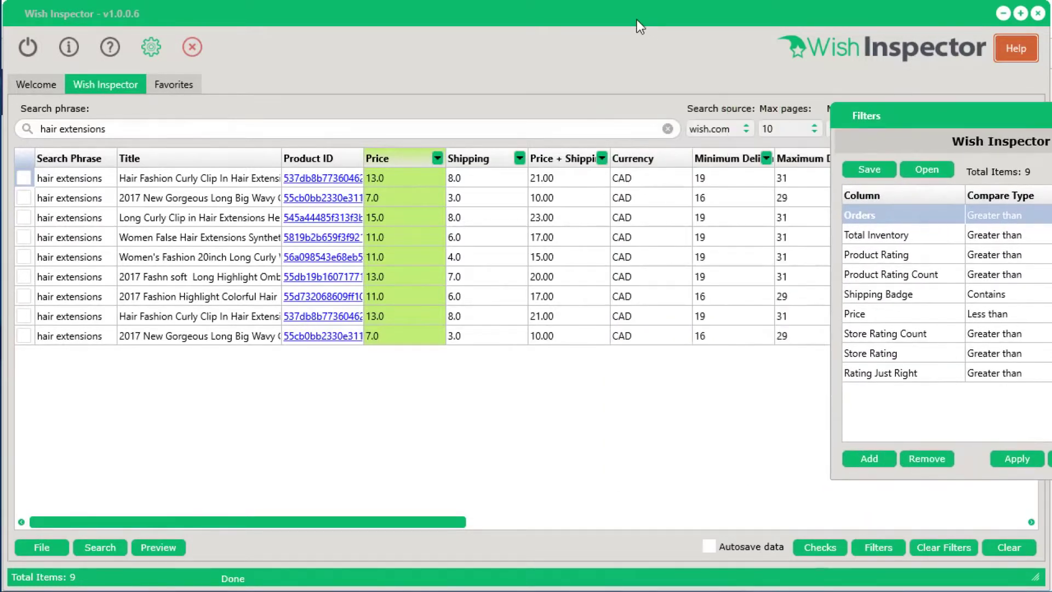
{"action": "left_click", "coordinate": [637, 18]}
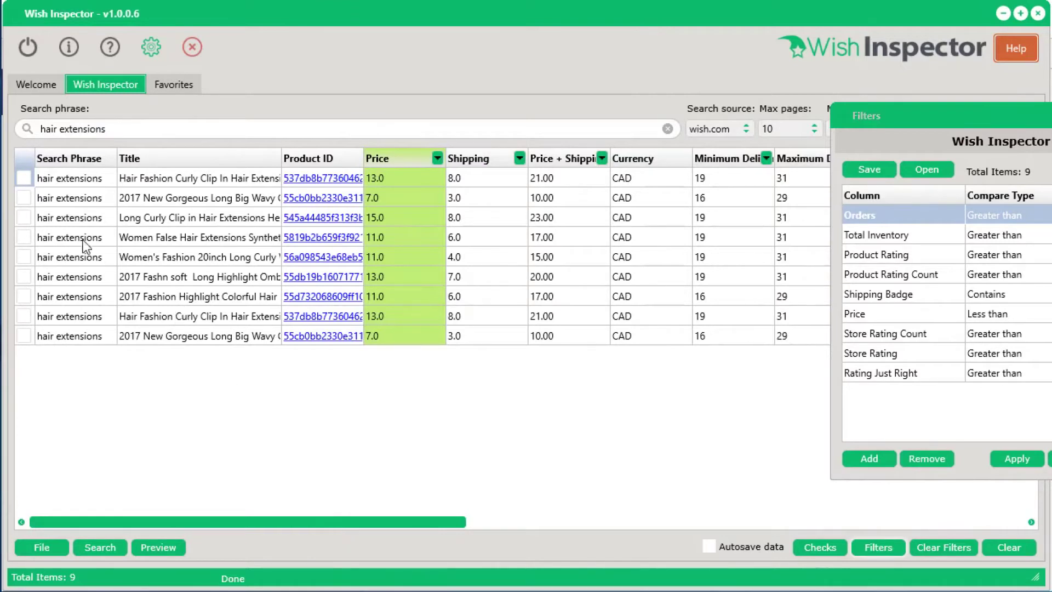
Step: Mark the first three hair extensions products in the results and review their rating, inventory and order columns
{"action": "left_click", "coordinate": [23, 180]}
{"action": "left_click", "coordinate": [24, 197]}
{"action": "left_click", "coordinate": [24, 217]}
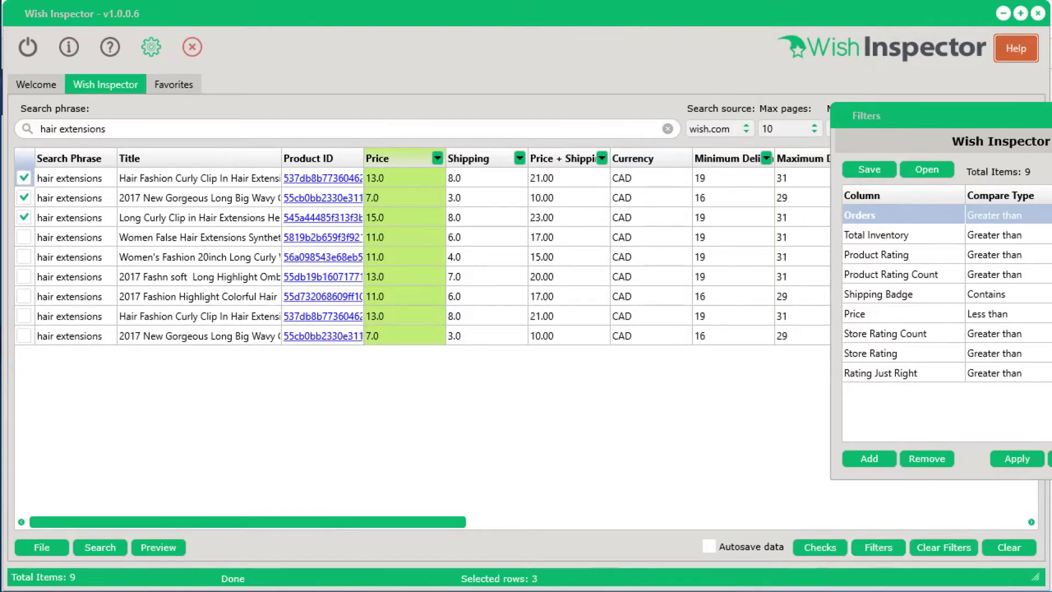
{"action": "left_click_drag", "start_coordinate": [412, 522], "coordinate": [765, 521]}
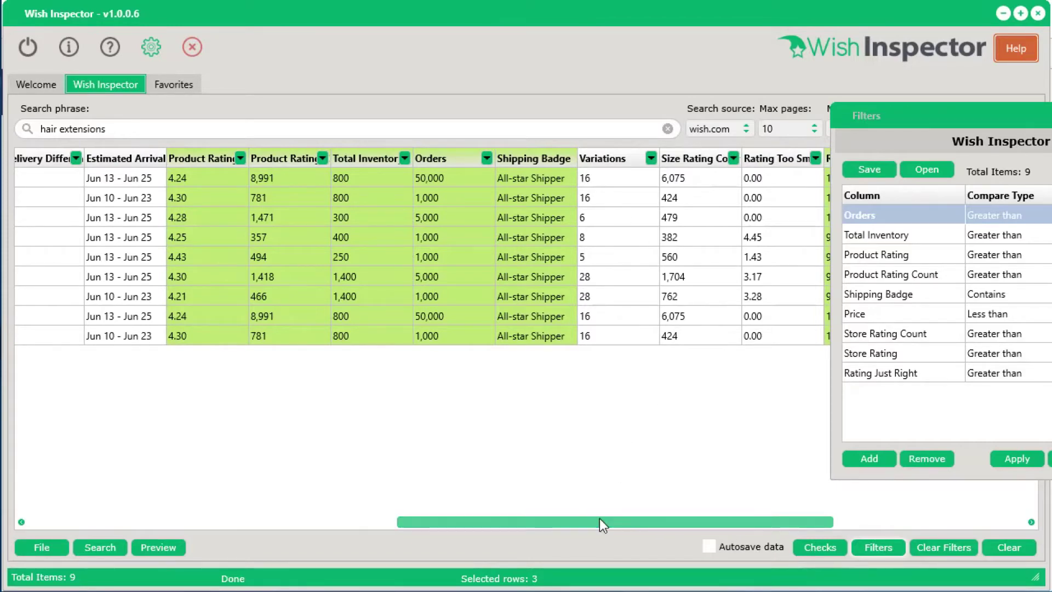
{"action": "left_click_drag", "start_coordinate": [599, 519], "coordinate": [202, 525]}
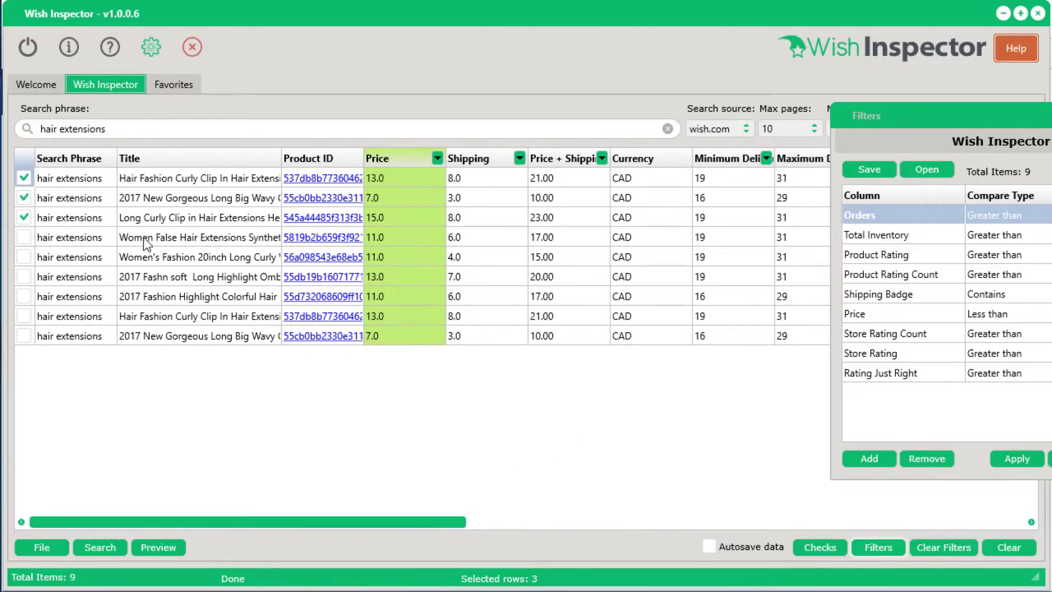
Step: Begin a products import file for the three marked products, targeting Shopify, and move its window clear of the price column
{"action": "right_click", "coordinate": [74, 202]}
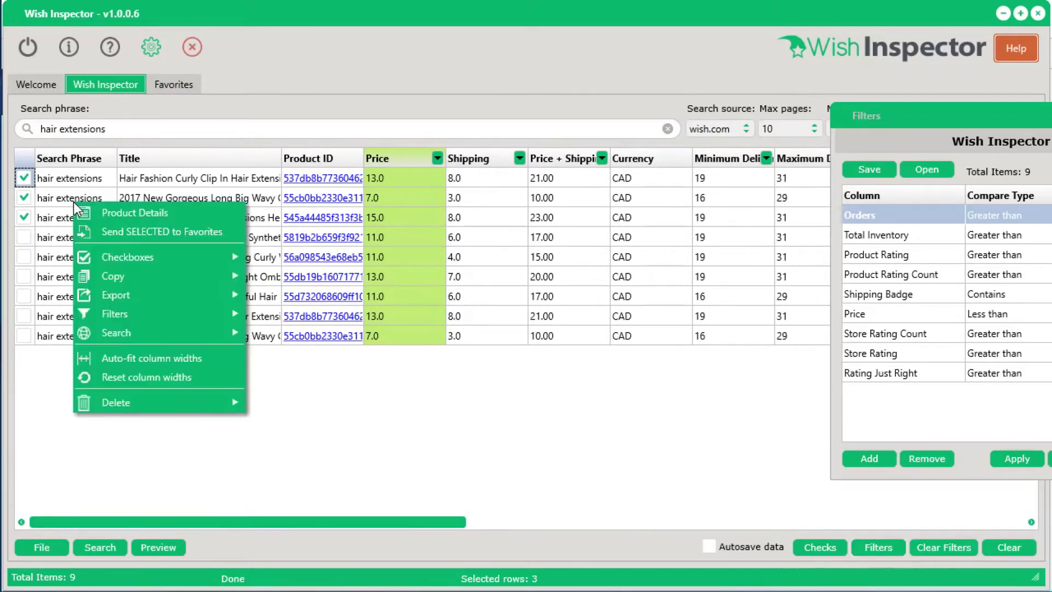
{"action": "mouse_move", "coordinate": [148, 302]}
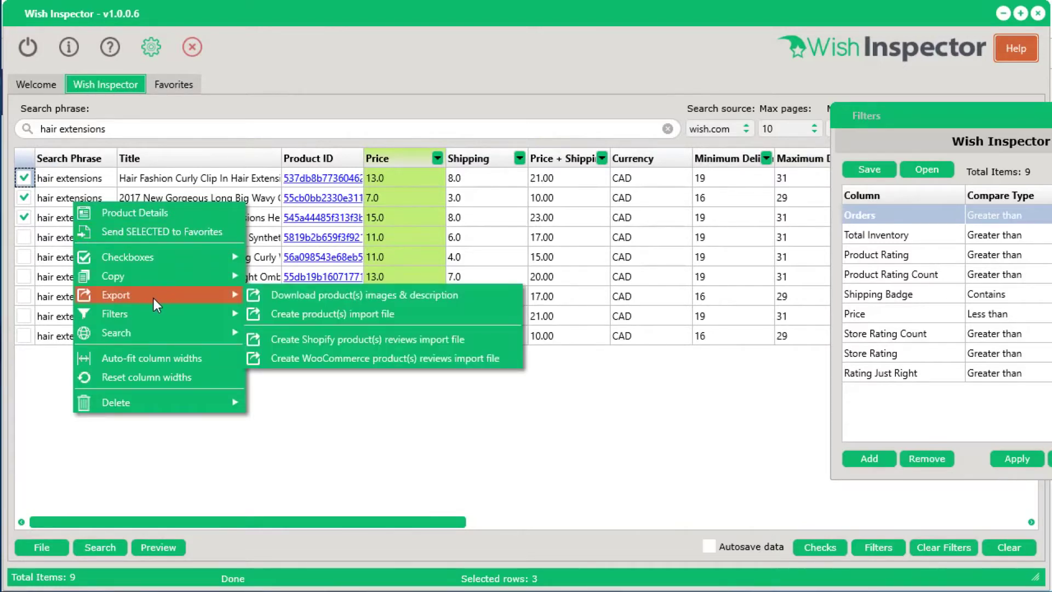
{"action": "left_click", "coordinate": [334, 317]}
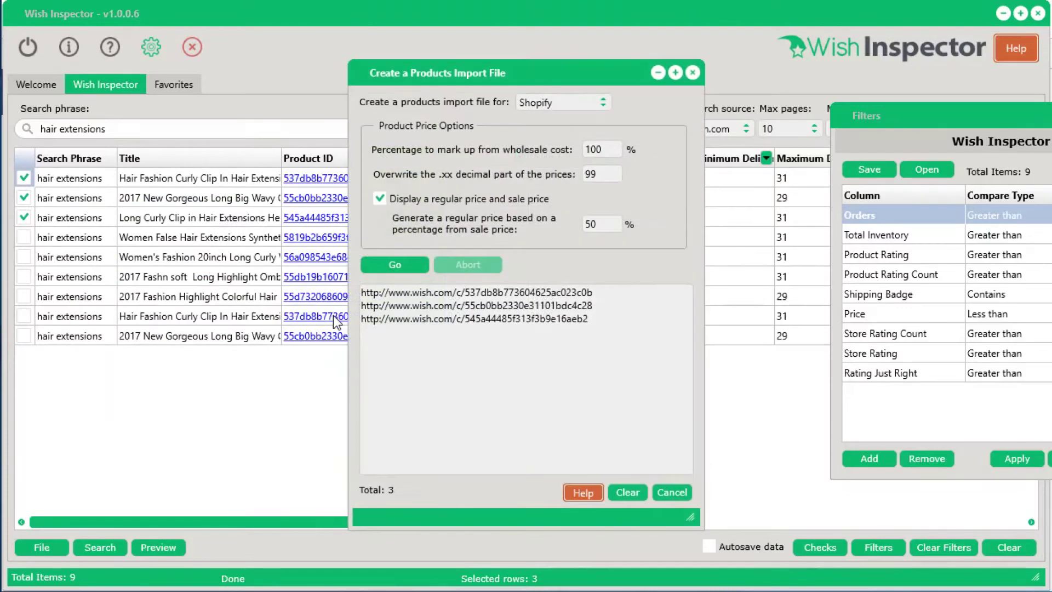
{"action": "left_click", "coordinate": [567, 103]}
{"action": "left_click", "coordinate": [557, 110]}
{"action": "left_click_drag", "start_coordinate": [559, 73], "coordinate": [327, 41]}
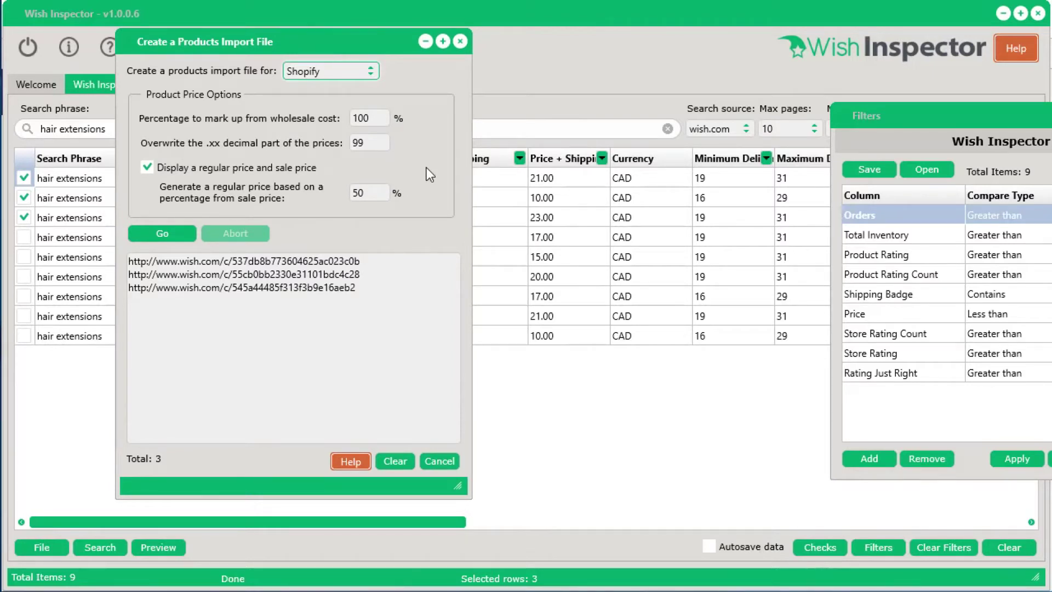
{"action": "left_click_drag", "start_coordinate": [318, 42], "coordinate": [615, 71]}
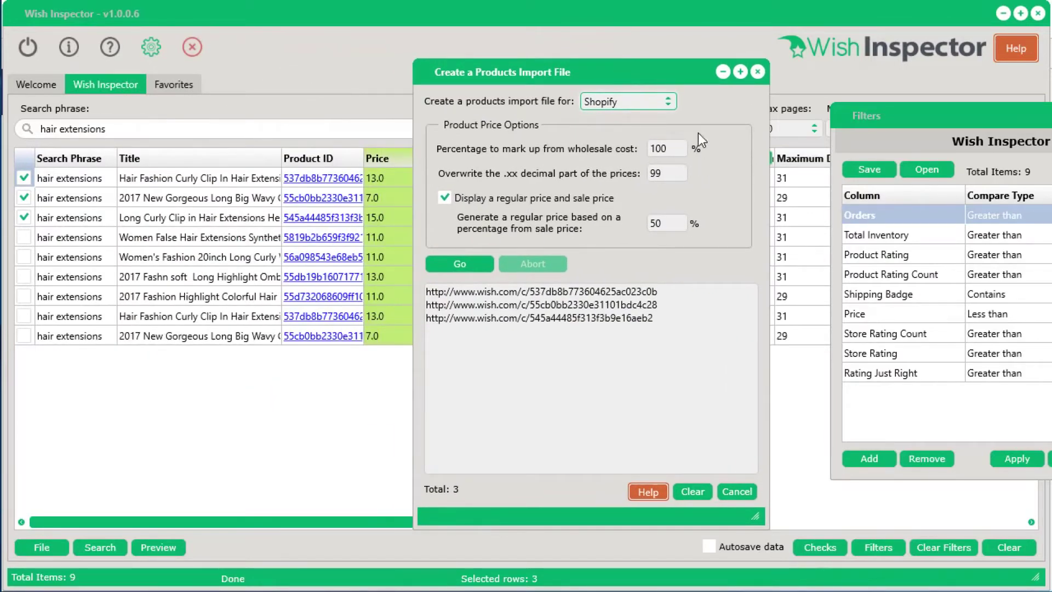
{"action": "left_click_drag", "start_coordinate": [642, 71], "coordinate": [236, 75]}
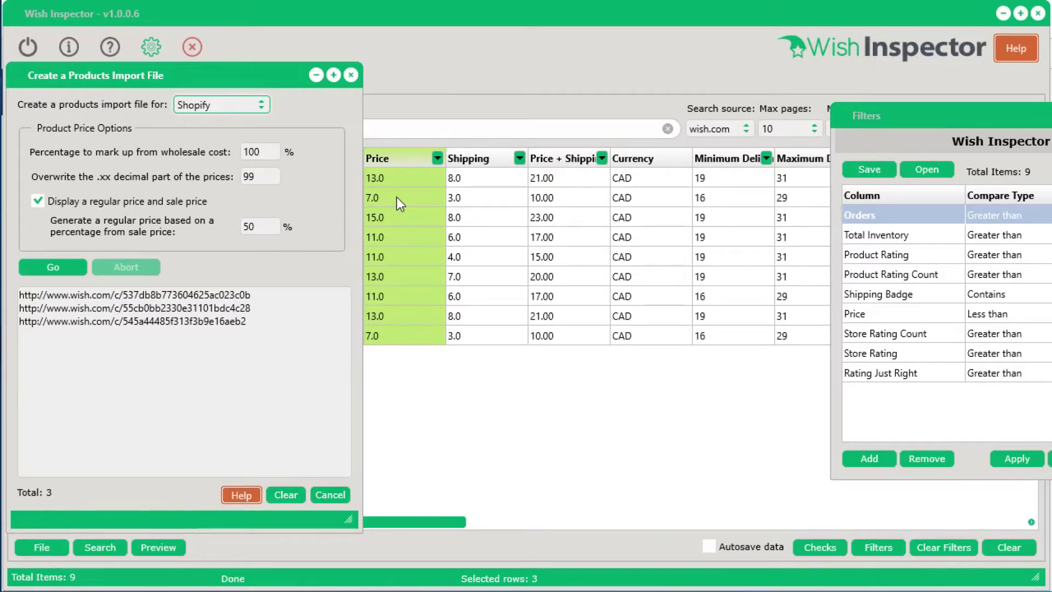
Step: Try 91 as the decimal part of the import prices and set it back to 99
{"action": "double_click", "coordinate": [262, 176]}
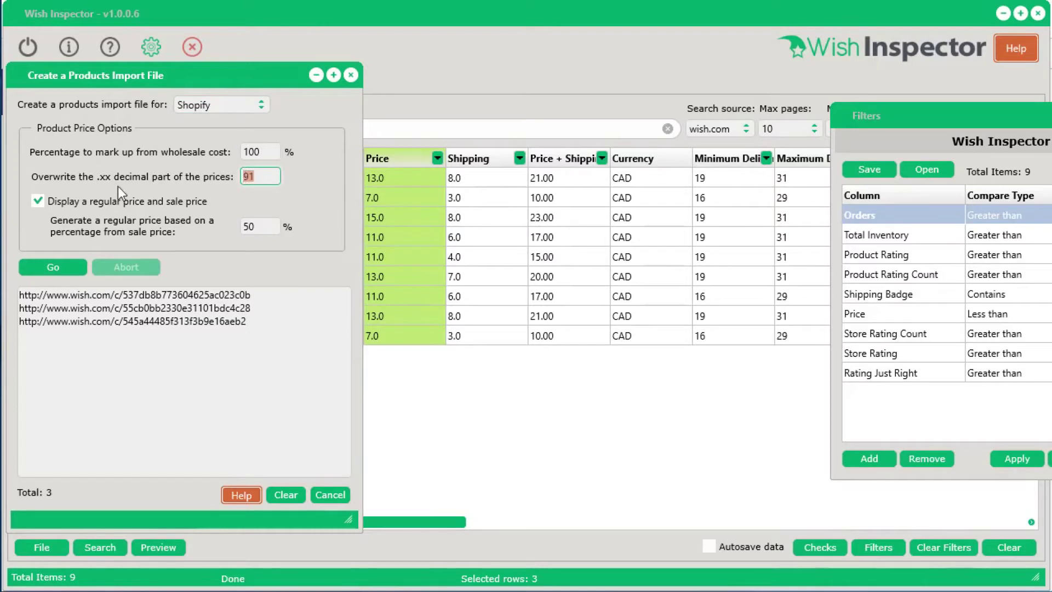
{"action": "left_click", "coordinate": [266, 176]}
{"action": "key", "text": "BackSpace"}
{"action": "type", "text": "9"}
Step: Generate the Shopify import file and save it as shopify-product-import.csv in the WishInspector folder
{"action": "left_click_drag", "start_coordinate": [249, 70], "coordinate": [436, 29]}
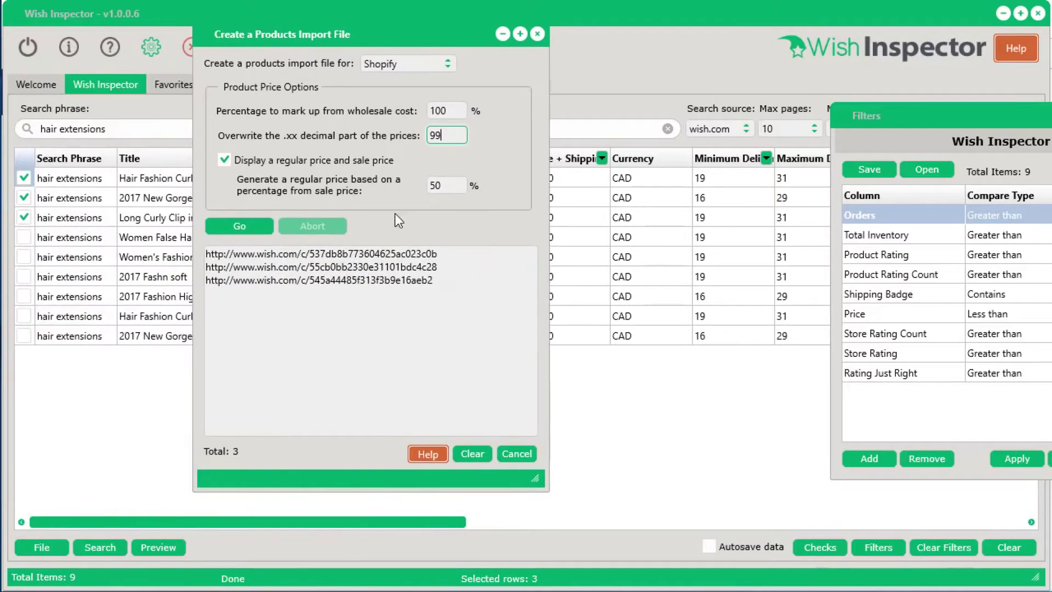
{"action": "left_click", "coordinate": [232, 235]}
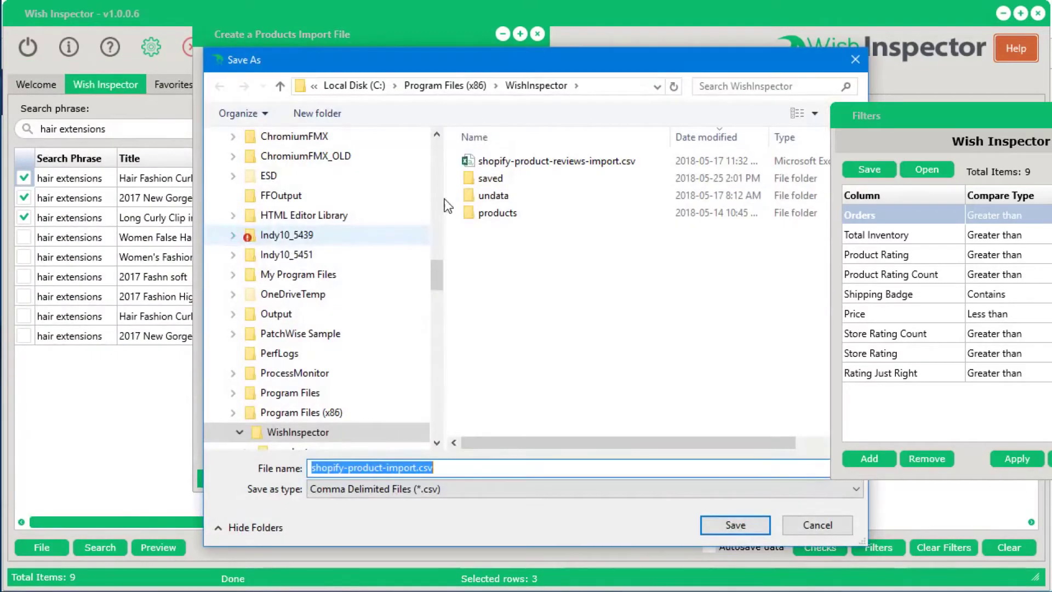
{"action": "left_click_drag", "start_coordinate": [523, 48], "coordinate": [225, 21]}
{"action": "left_click", "coordinate": [556, 525]}
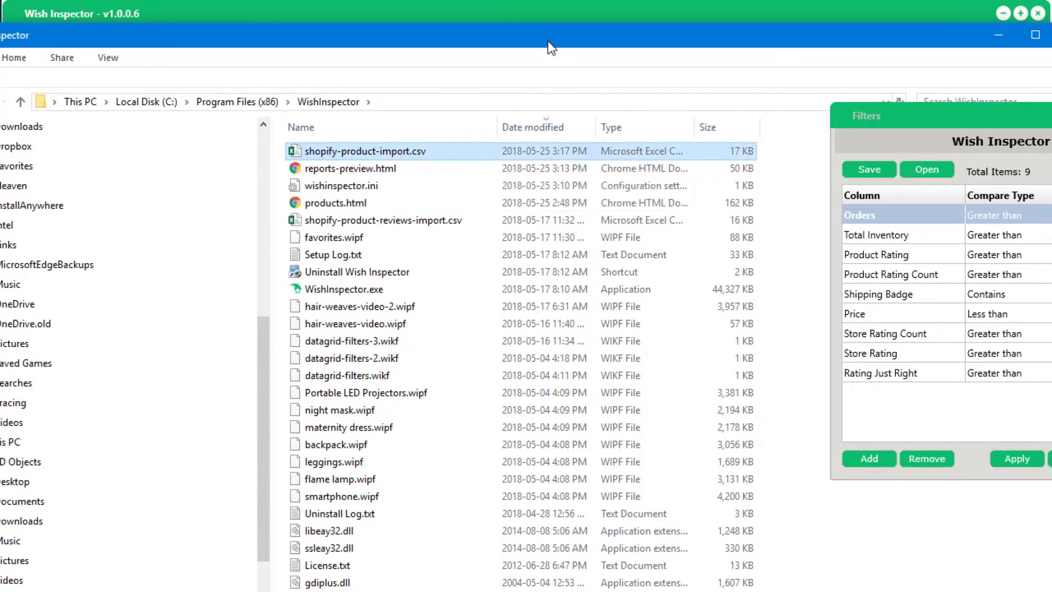
Step: Copy the path of the WishInspector folder that holds the saved import file
{"action": "left_click", "coordinate": [461, 101]}
{"action": "key", "text": "ctrl+c"}
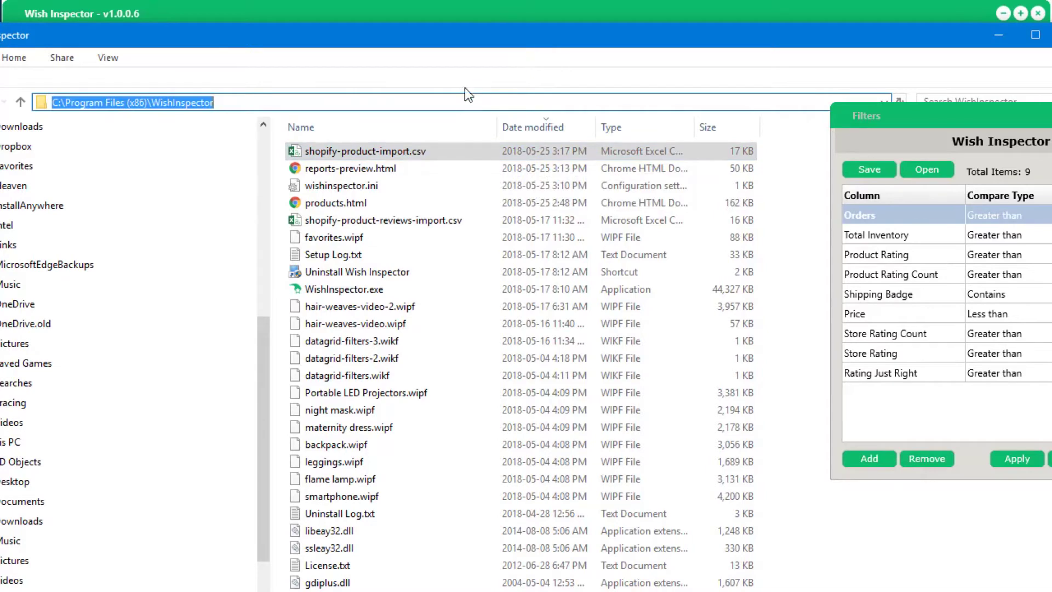
{"action": "left_click_drag", "start_coordinate": [476, 32], "coordinate": [498, 55]}
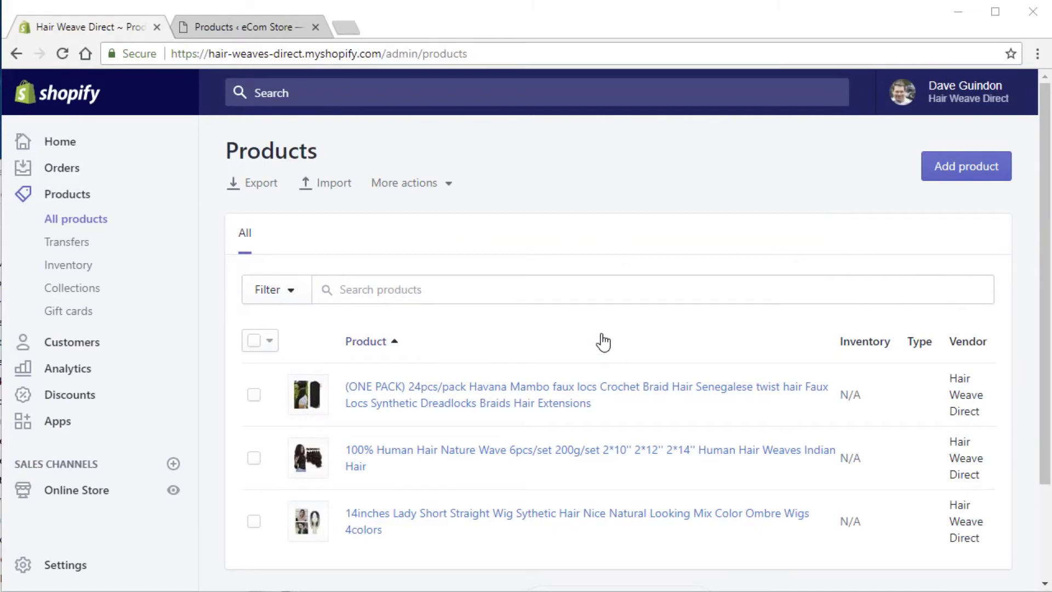
Step: Switch to the Shopify store's products, start a CSV product import and browse to C:\Program Files (x86)\WishInspector
{"action": "scroll", "coordinate": [521, 369], "scroll_direction": "down", "scroll_amount": 2}
{"action": "scroll", "coordinate": [521, 424], "scroll_direction": "up", "scroll_amount": 2}
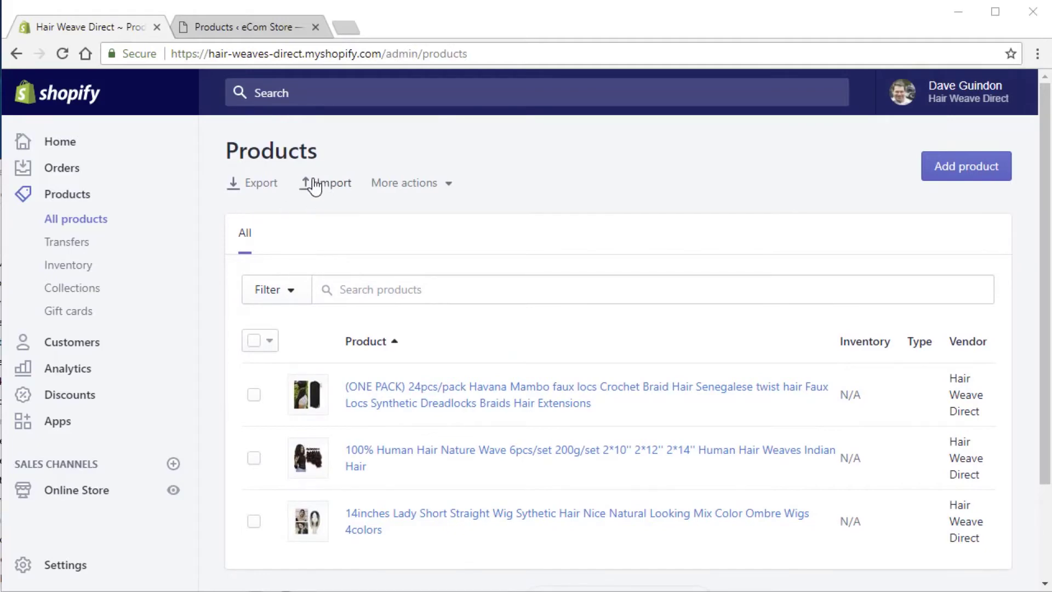
{"action": "left_click", "coordinate": [335, 184]}
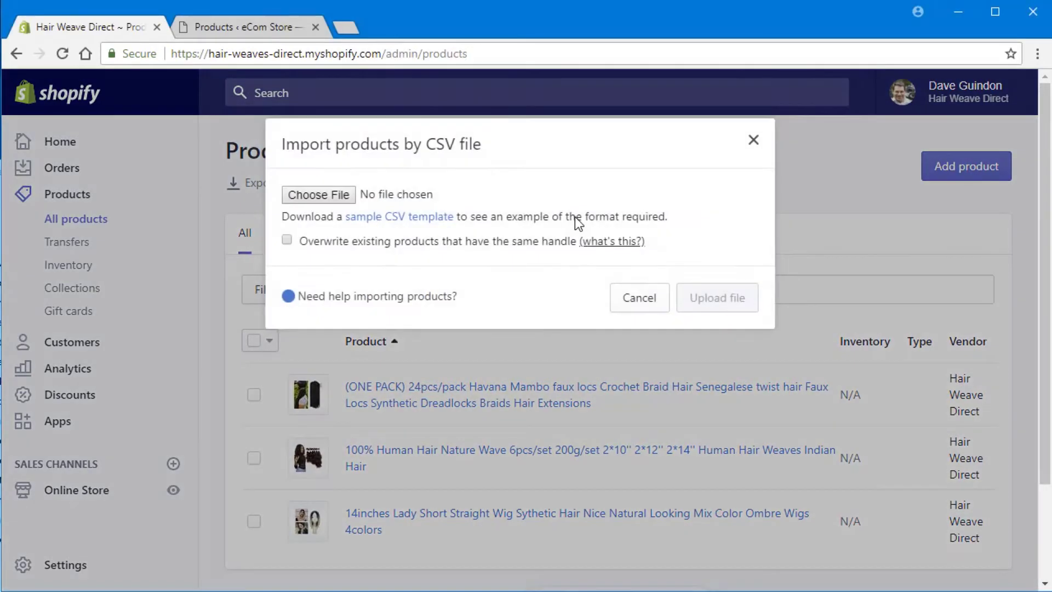
{"action": "left_click", "coordinate": [335, 194]}
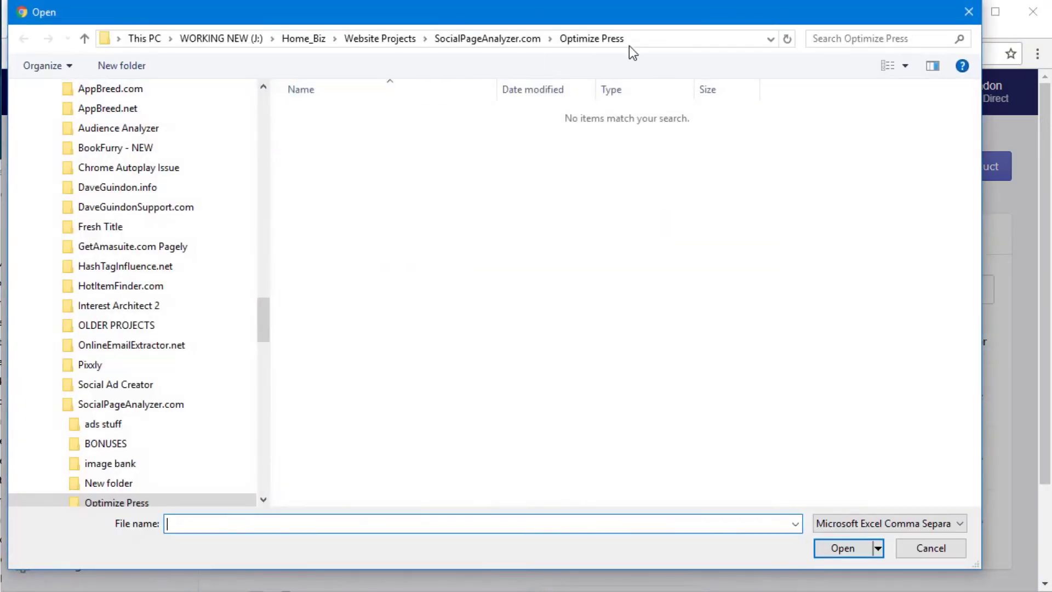
{"action": "left_click", "coordinate": [646, 43]}
{"action": "key", "text": "ctrl+v"}
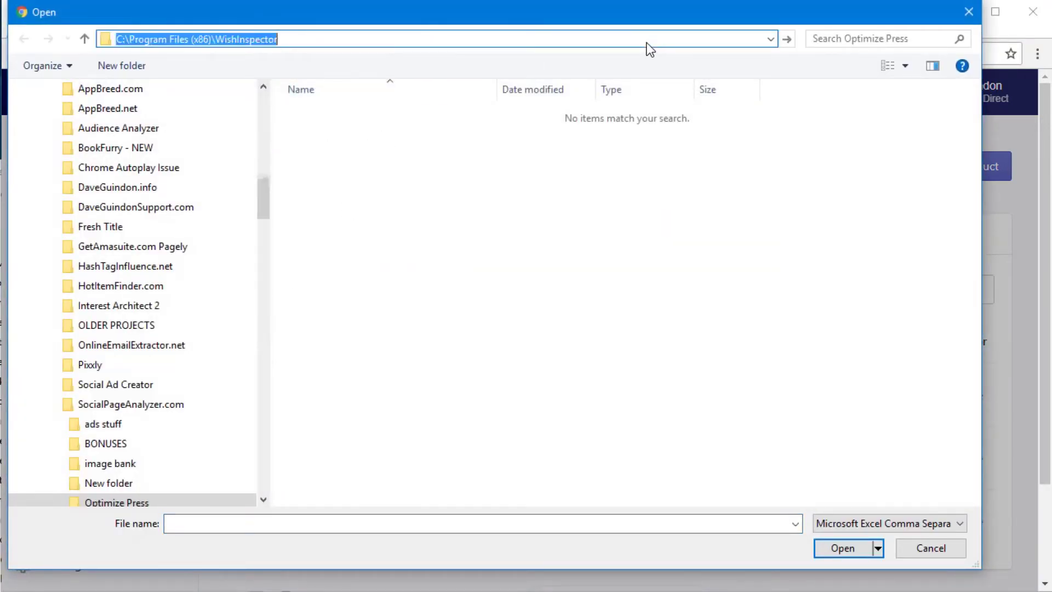
{"action": "key", "text": "Return"}
Step: Upload shopify-product-import.csv and start importing its products into the Shopify store
{"action": "left_click", "coordinate": [403, 113]}
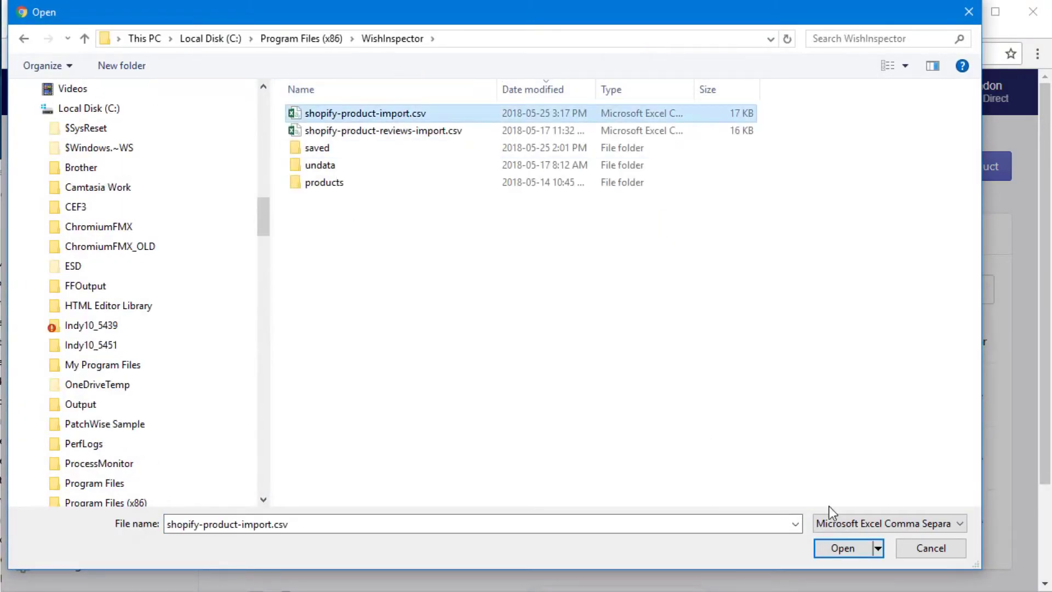
{"action": "left_click", "coordinate": [847, 548]}
{"action": "left_click", "coordinate": [712, 300]}
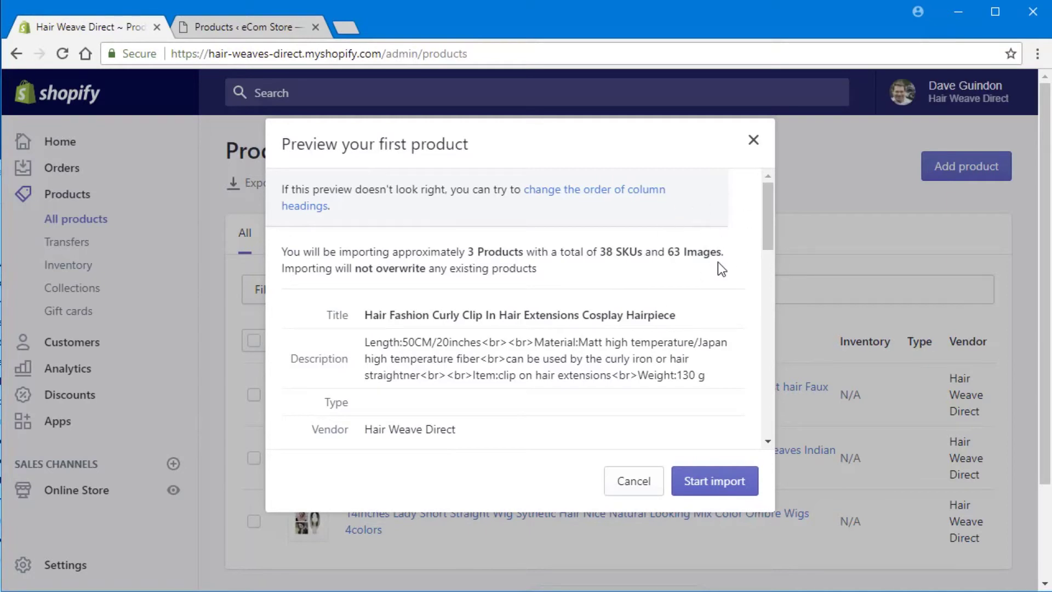
{"action": "left_click", "coordinate": [736, 485]}
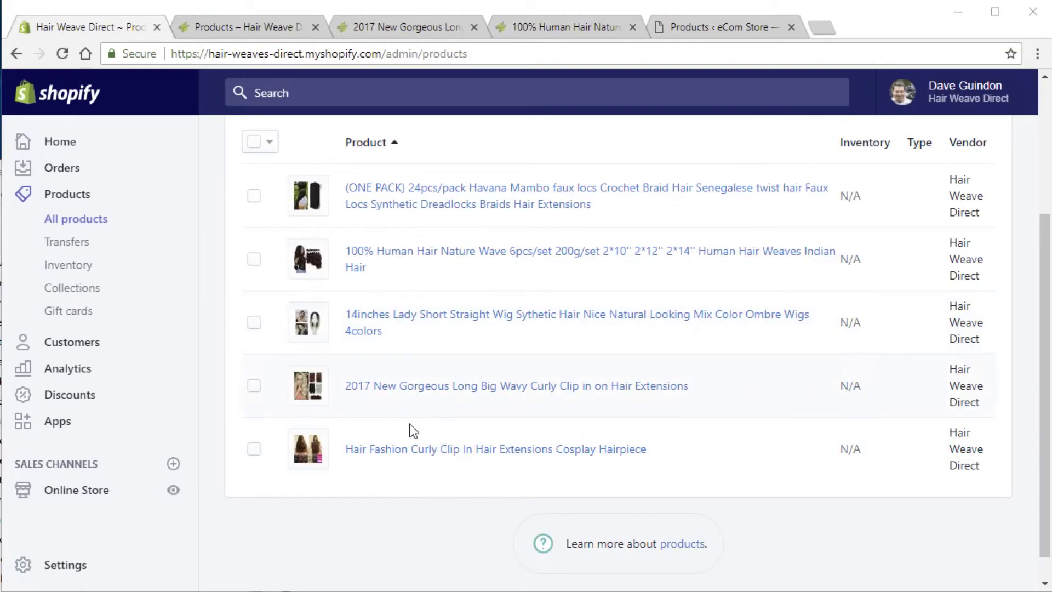
Step: View the imported products in the storefront catalog and examine the sale and regular prices on the 2017 New Gorgeous hair extensions page
{"action": "left_click", "coordinate": [261, 26]}
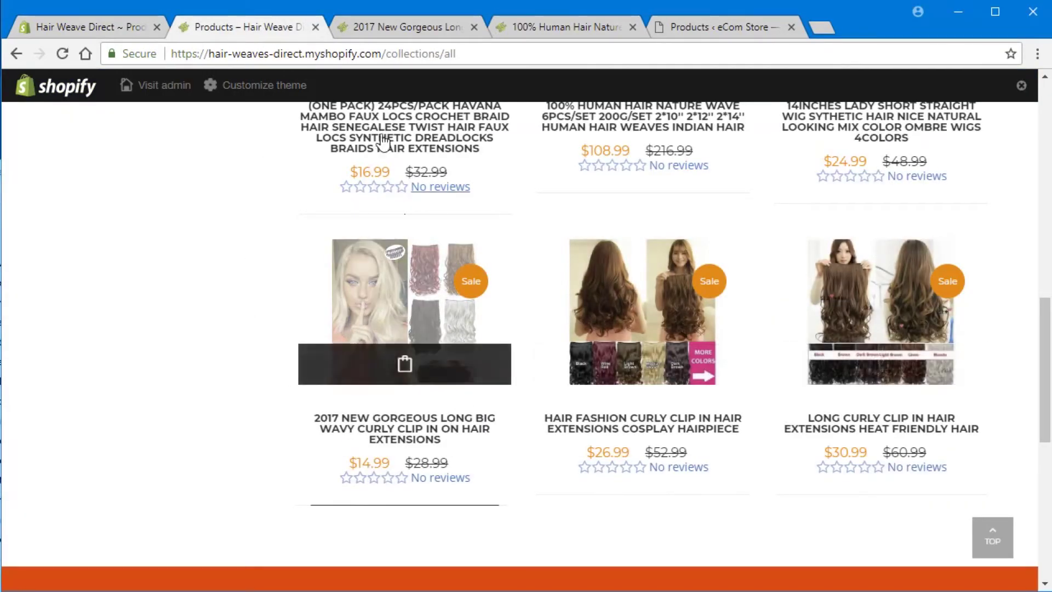
{"action": "left_click", "coordinate": [382, 29]}
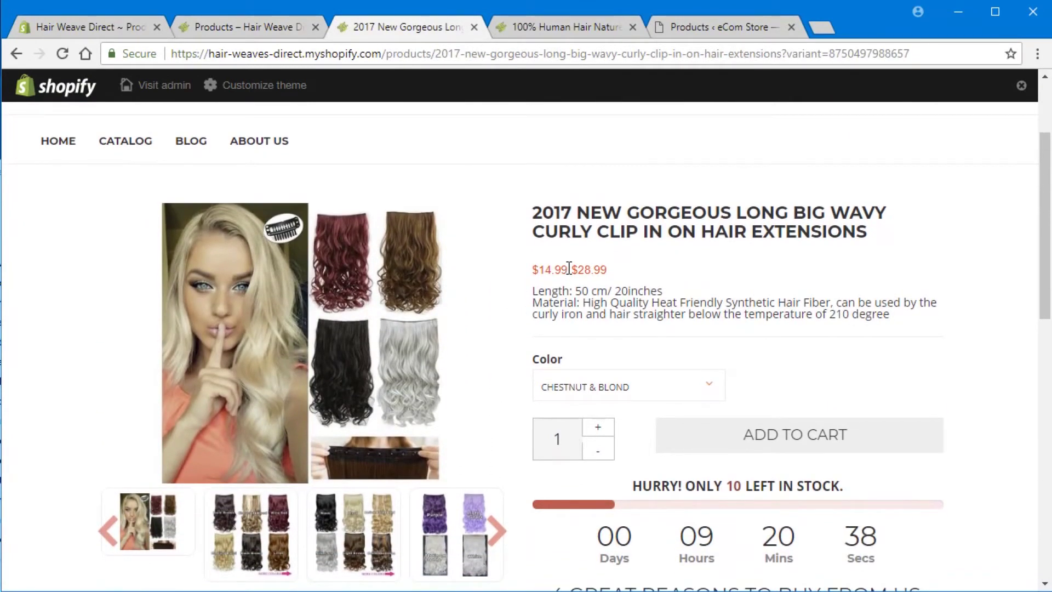
{"action": "left_click_drag", "start_coordinate": [569, 268], "coordinate": [533, 268]}
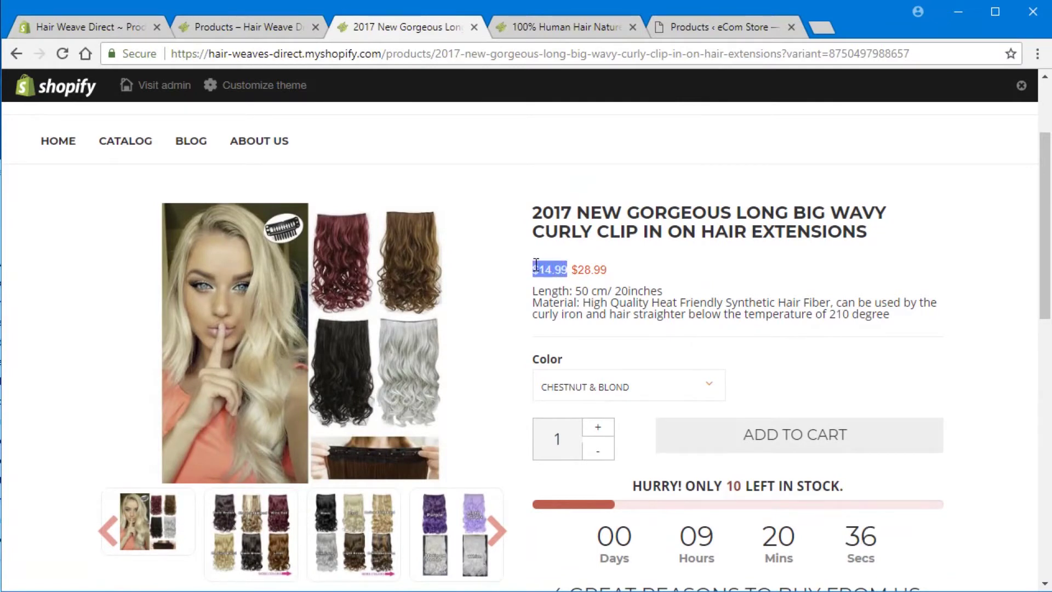
{"action": "left_click_drag", "start_coordinate": [610, 271], "coordinate": [571, 270]}
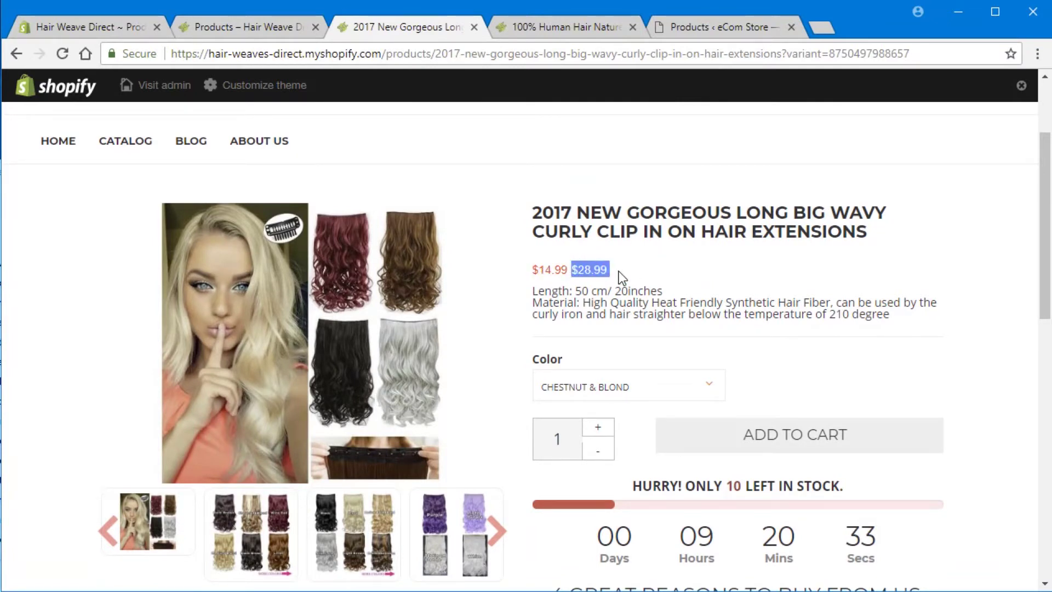
{"action": "left_click", "coordinate": [569, 267]}
{"action": "left_click_drag", "start_coordinate": [568, 268], "coordinate": [537, 267]}
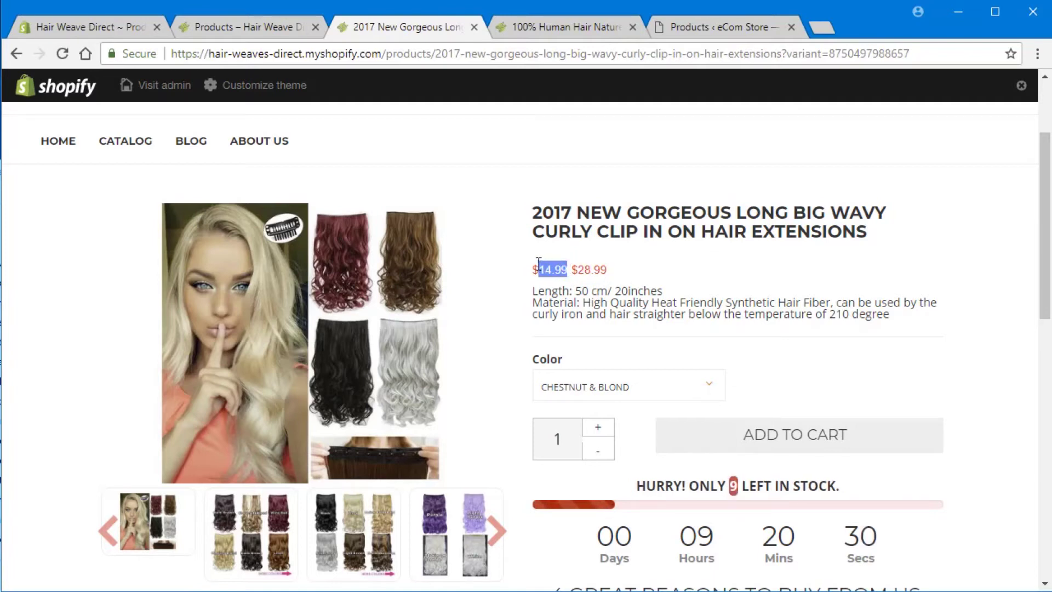
{"action": "left_click", "coordinate": [539, 286]}
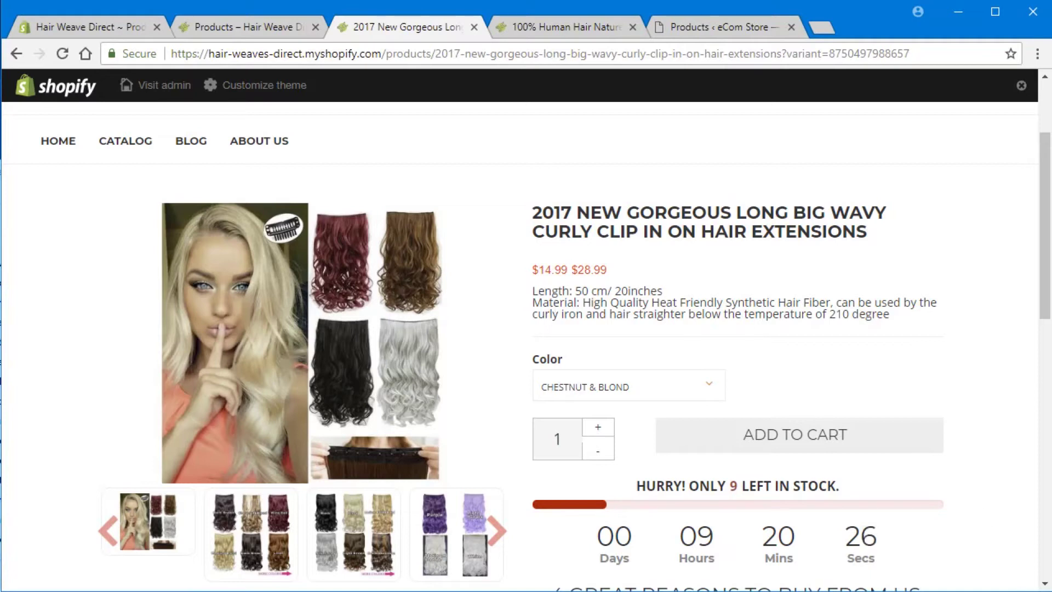
Step: Compare the sale price with the regular price on the hair extensions product page
{"action": "double_click", "coordinate": [561, 269]}
{"action": "left_click_drag", "start_coordinate": [608, 269], "coordinate": [595, 269]}
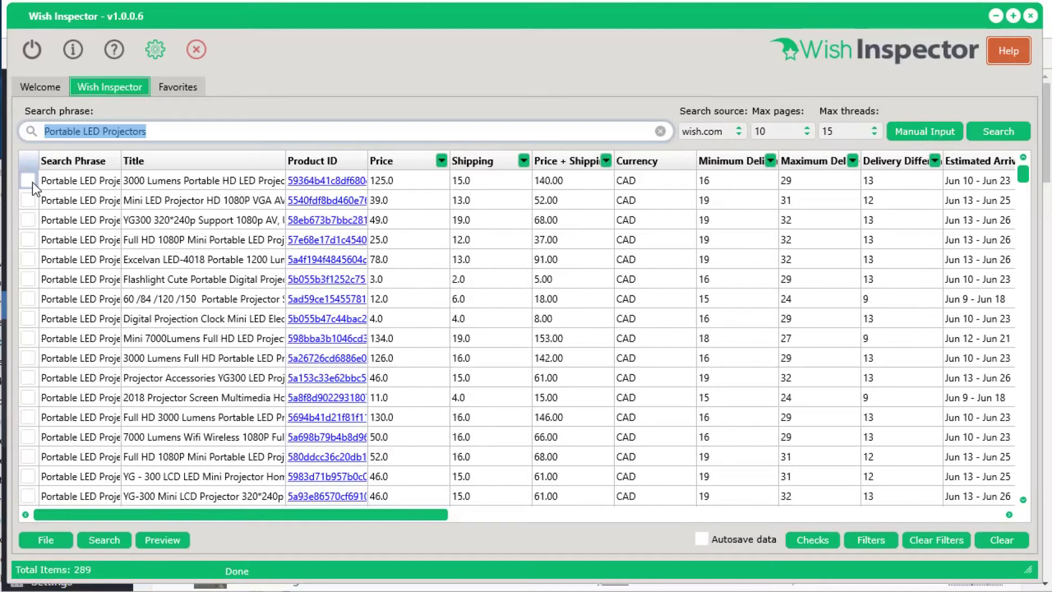
Step: Switch to Wish Inspector and export the first four Portable LED Projectors results as a WooCommerce products import file named woocommerce-product-import.csv
{"action": "left_click", "coordinate": [29, 180]}
{"action": "left_click", "coordinate": [28, 200]}
{"action": "left_click", "coordinate": [28, 220]}
{"action": "left_click", "coordinate": [28, 239]}
{"action": "right_click", "coordinate": [113, 229]}
{"action": "mouse_move", "coordinate": [192, 326]}
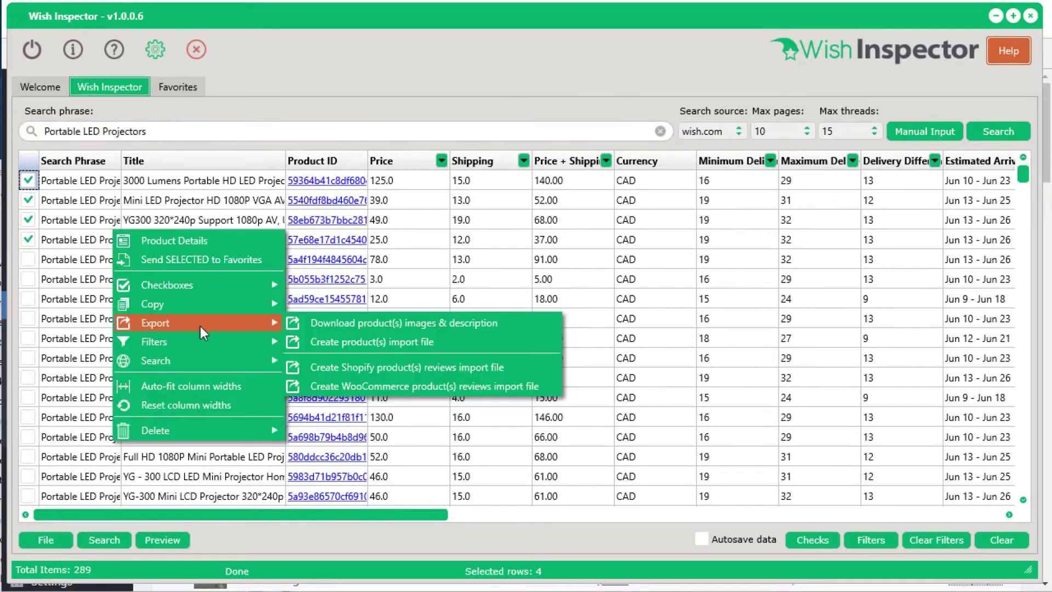
{"action": "left_click", "coordinate": [384, 346]}
{"action": "left_click", "coordinate": [567, 99]}
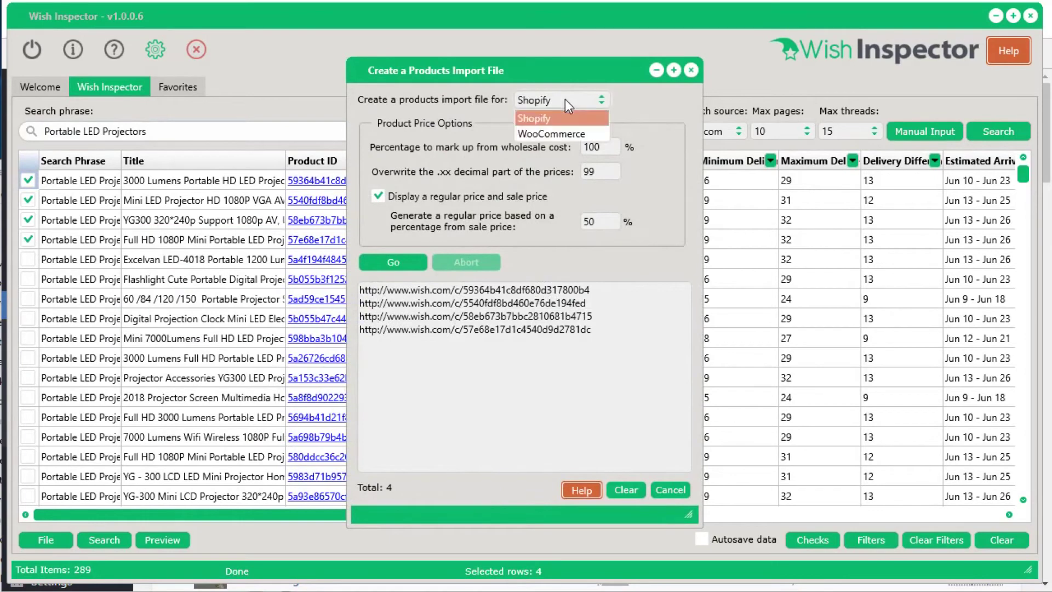
{"action": "left_click", "coordinate": [564, 135]}
{"action": "left_click", "coordinate": [392, 261]}
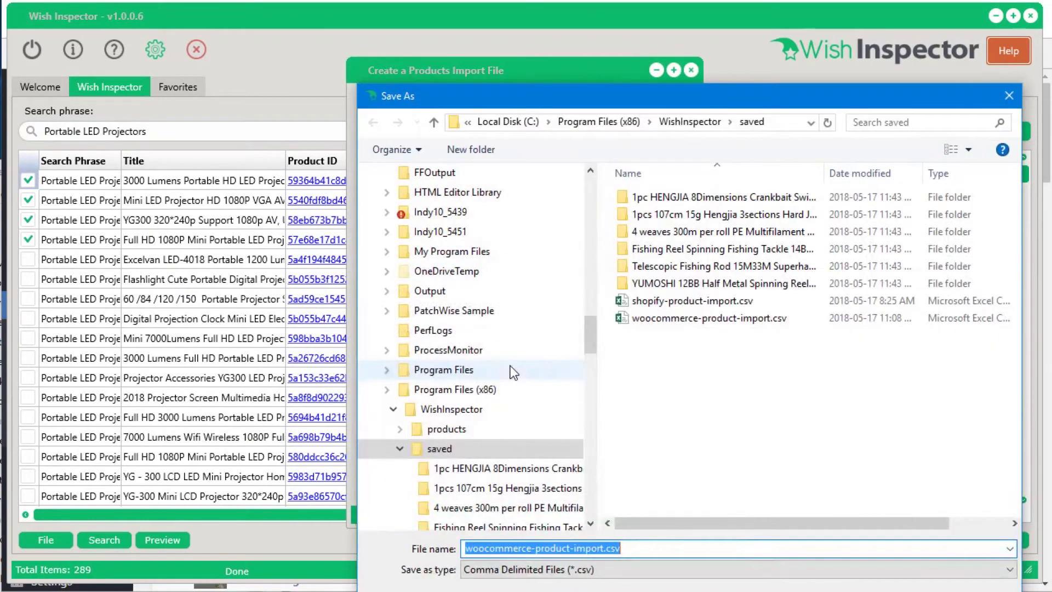
{"action": "key", "text": "Return"}
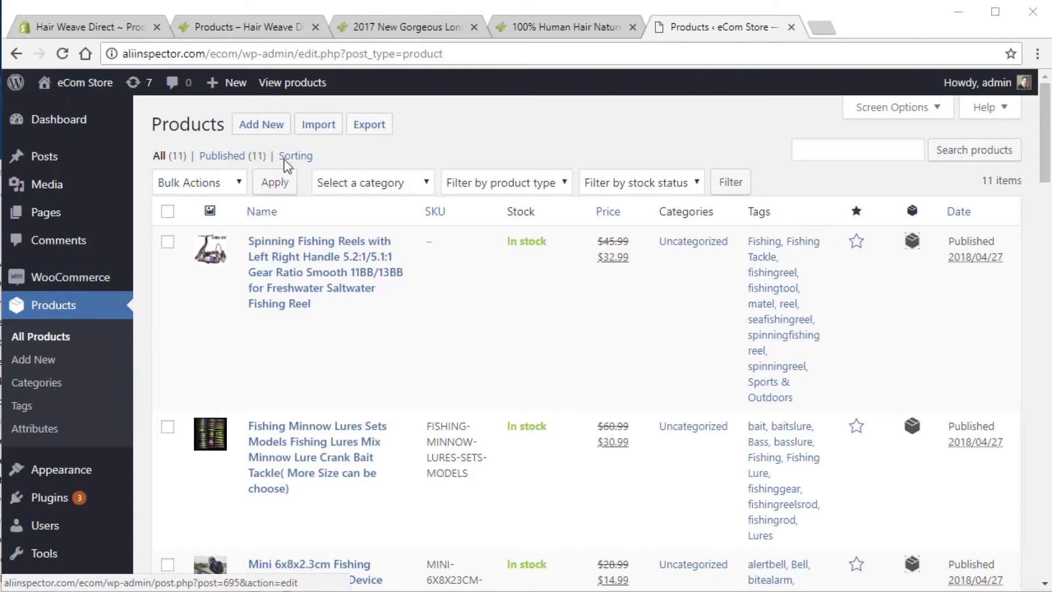
Step: Switch to the WooCommerce store's products, start a CSV product import and choose woocommerce-product-import.csv from the WishInspector\saved folder
{"action": "left_click", "coordinate": [308, 137]}
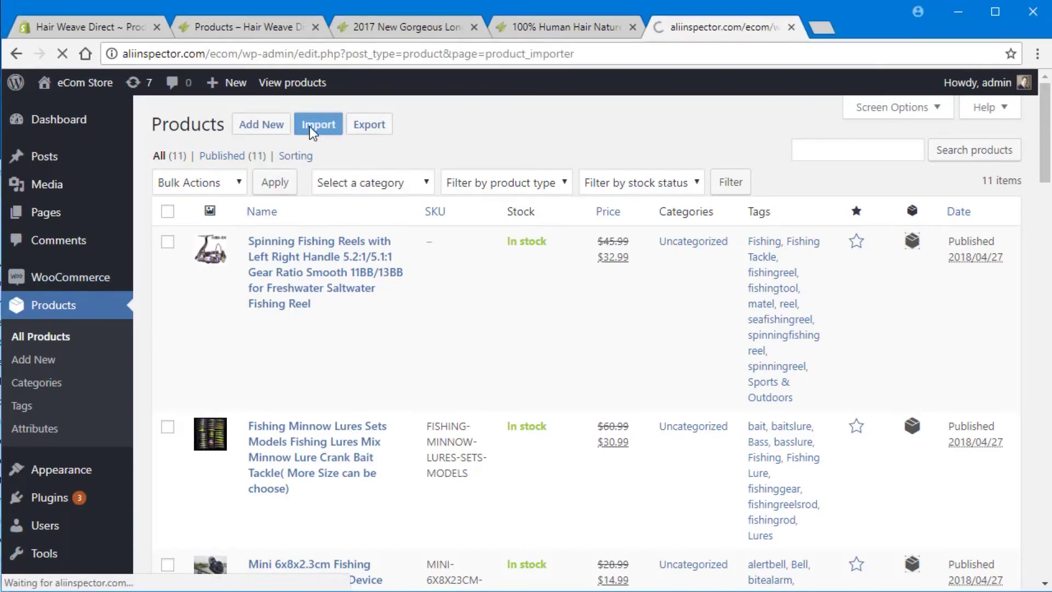
{"action": "left_click", "coordinate": [552, 351]}
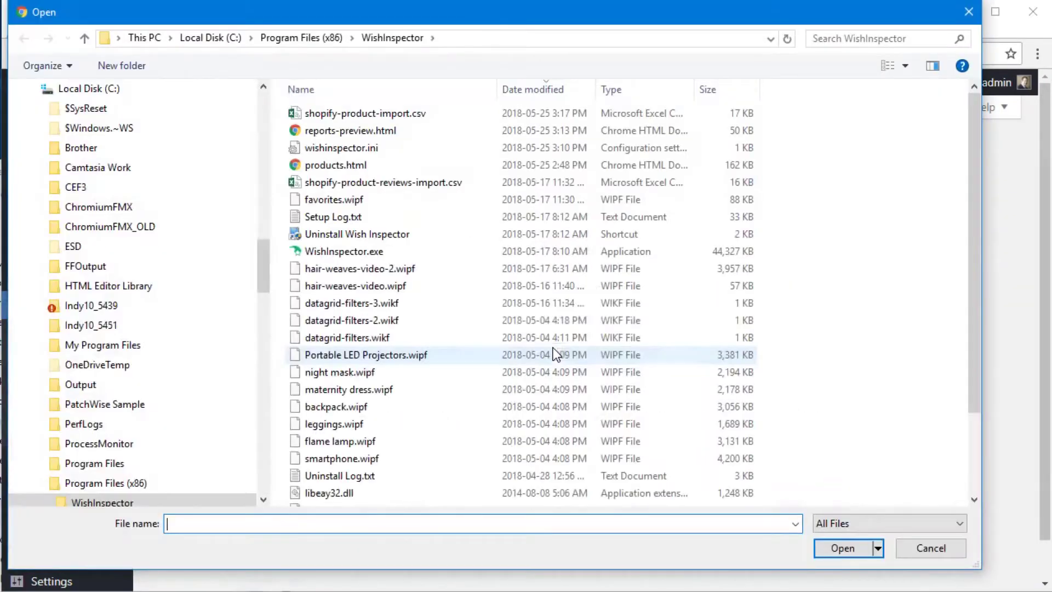
{"action": "left_click", "coordinate": [446, 33]}
{"action": "left_click", "coordinate": [446, 33]}
{"action": "type", "text": "\\saved"}
{"action": "key", "text": "Return"}
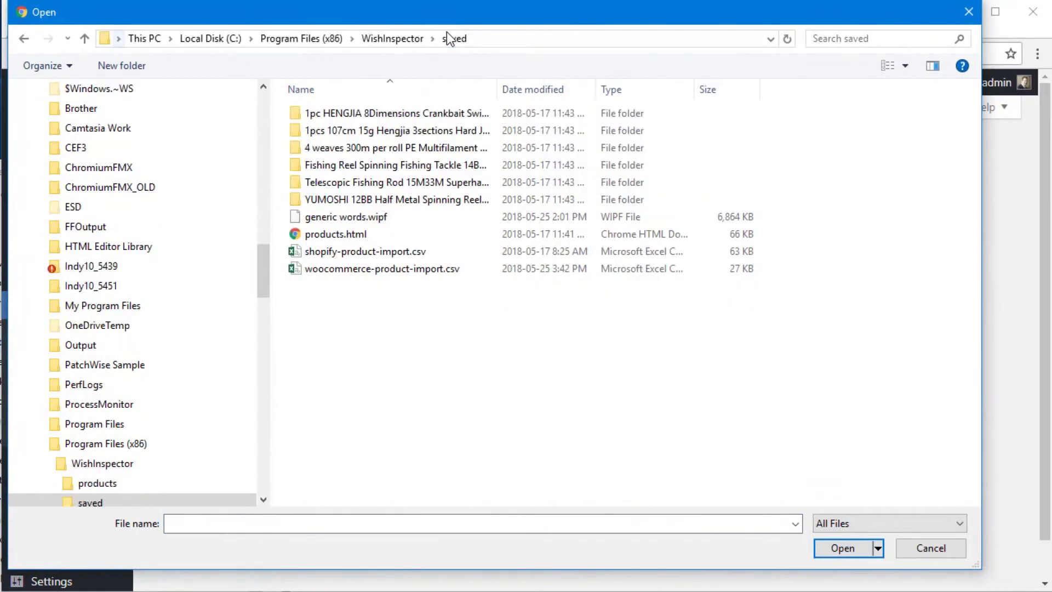
{"action": "double_click", "coordinate": [406, 268]}
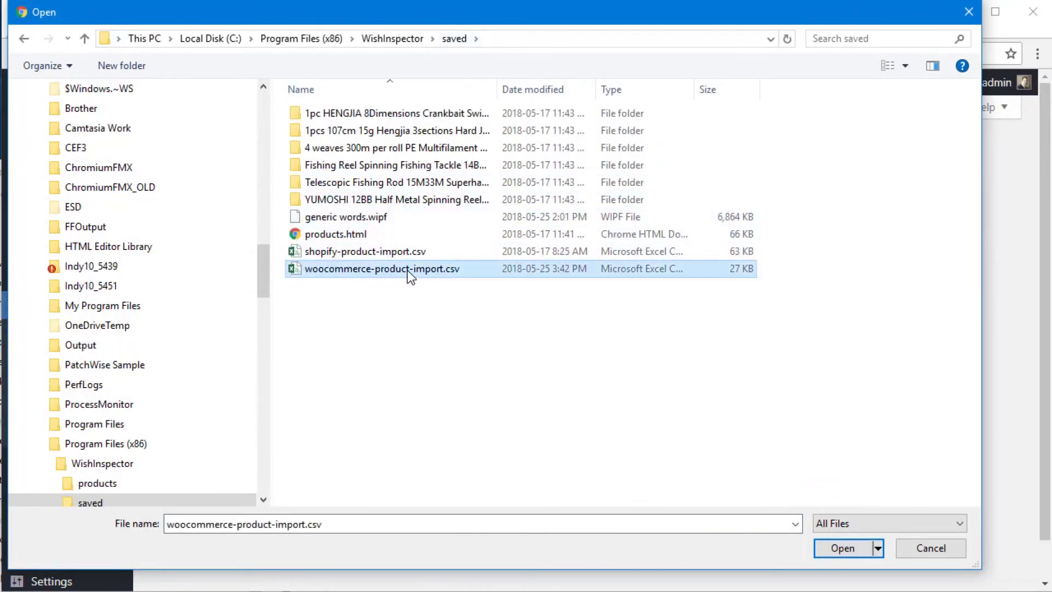
Step: Upload the chosen CSV file and run the product importer with the suggested column mapping
{"action": "left_click", "coordinate": [791, 501]}
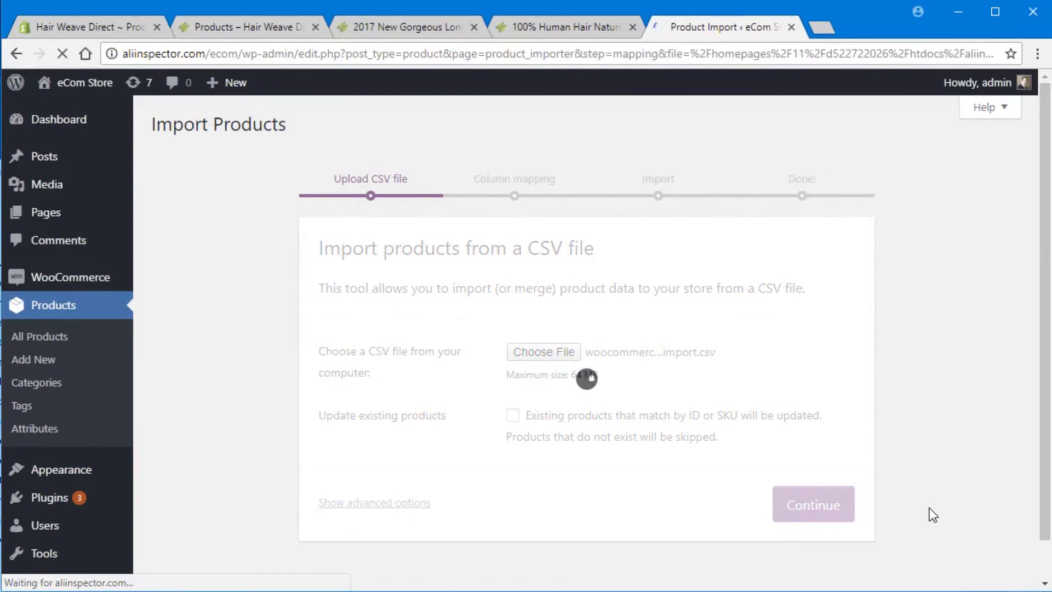
{"action": "scroll", "coordinate": [944, 492], "scroll_direction": "down", "scroll_amount": 20}
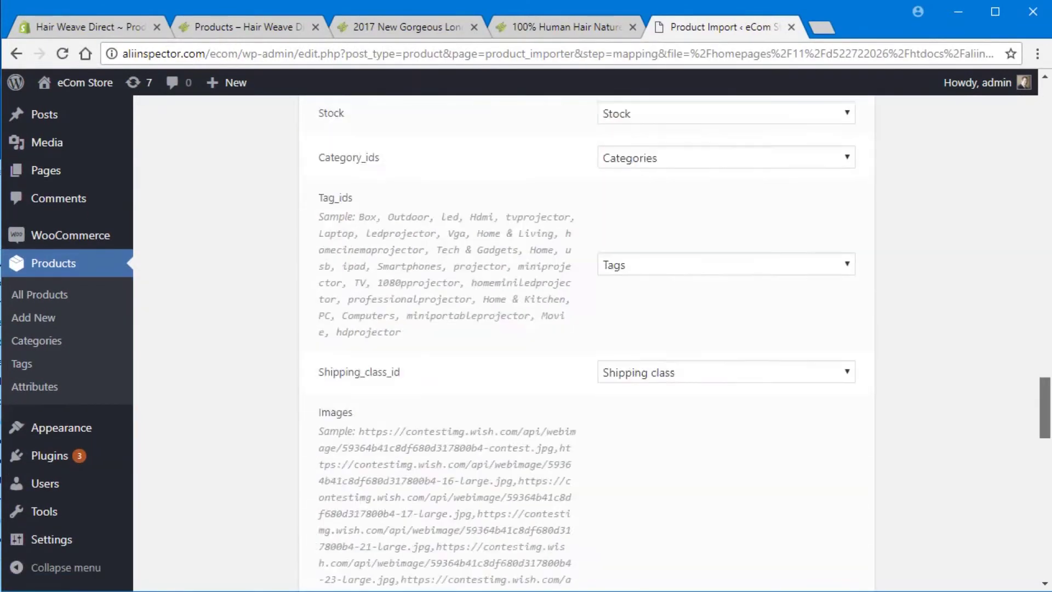
{"action": "left_click", "coordinate": [818, 469]}
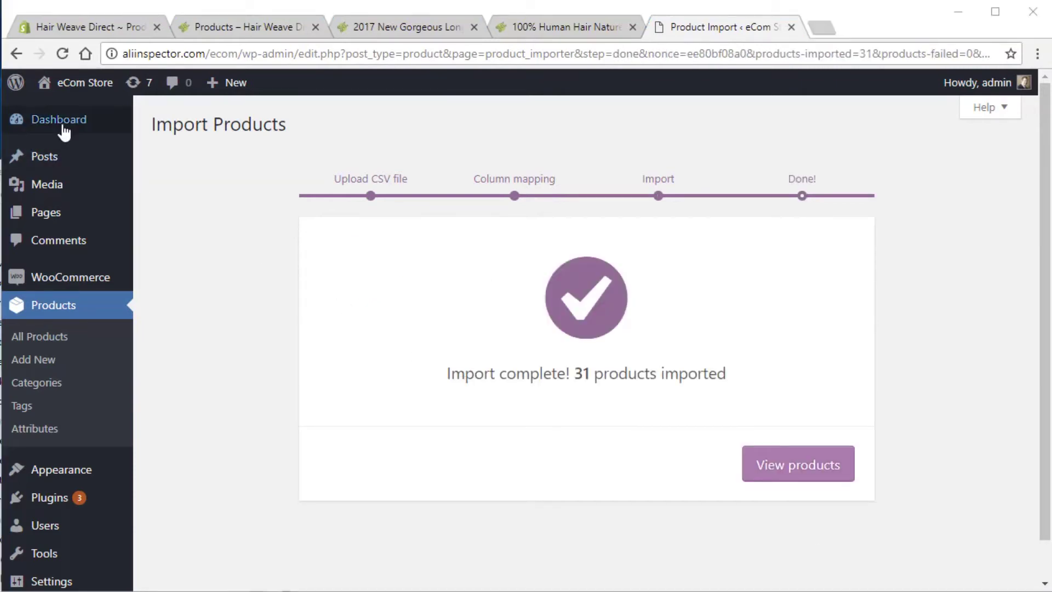
Step: Visit the WooCommerce store in a new browser tab and open the imported YG300 320*240p projector's product page
{"action": "mouse_move", "coordinate": [70, 101]}
{"action": "right_click", "coordinate": [63, 144]}
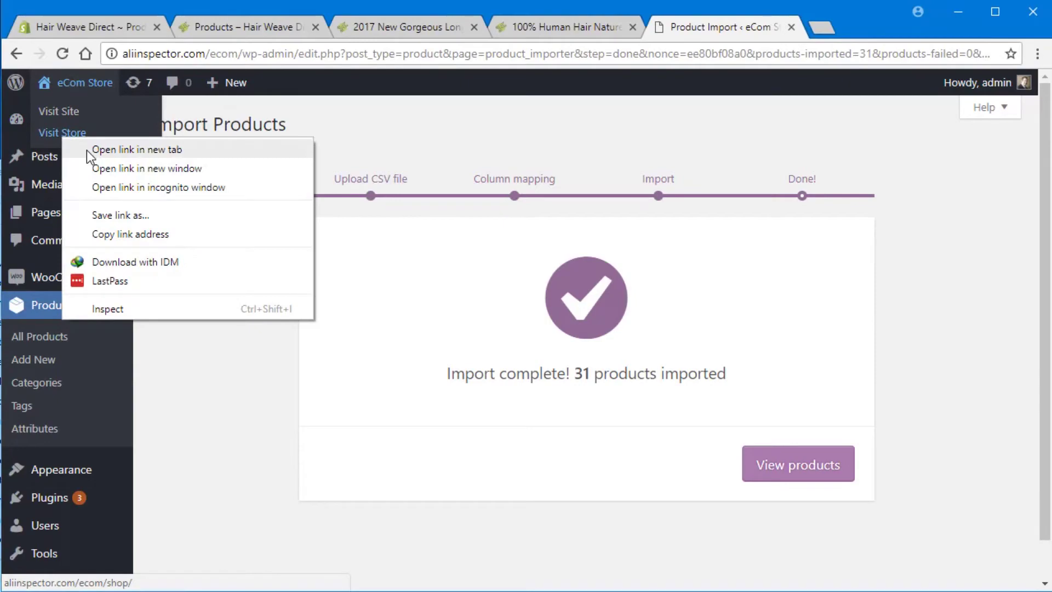
{"action": "left_click", "coordinate": [126, 148]}
{"action": "key", "text": "ctrl+Tab"}
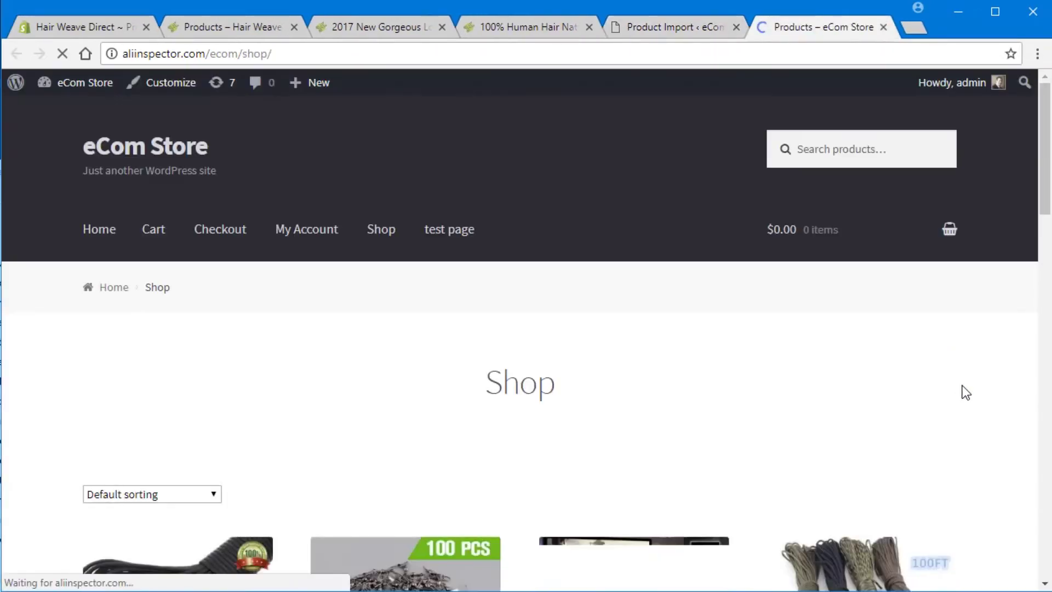
{"action": "scroll", "coordinate": [965, 392], "scroll_direction": "down", "scroll_amount": 20}
{"action": "scroll", "coordinate": [953, 384], "scroll_direction": "down", "scroll_amount": 6}
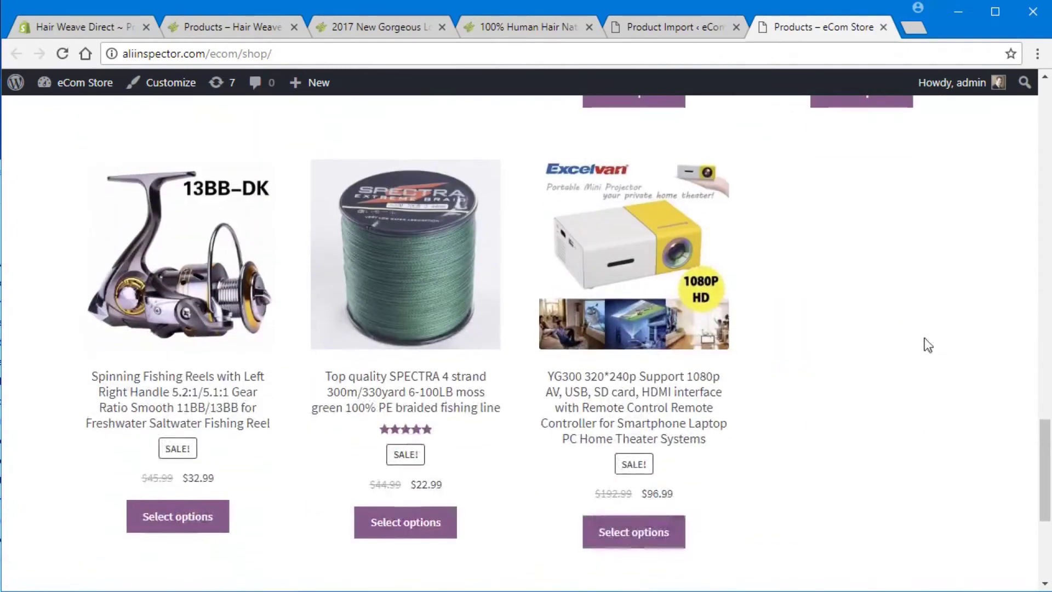
{"action": "scroll", "coordinate": [662, 338], "scroll_direction": "down", "scroll_amount": 6}
{"action": "scroll", "coordinate": [661, 339], "scroll_direction": "up", "scroll_amount": 5}
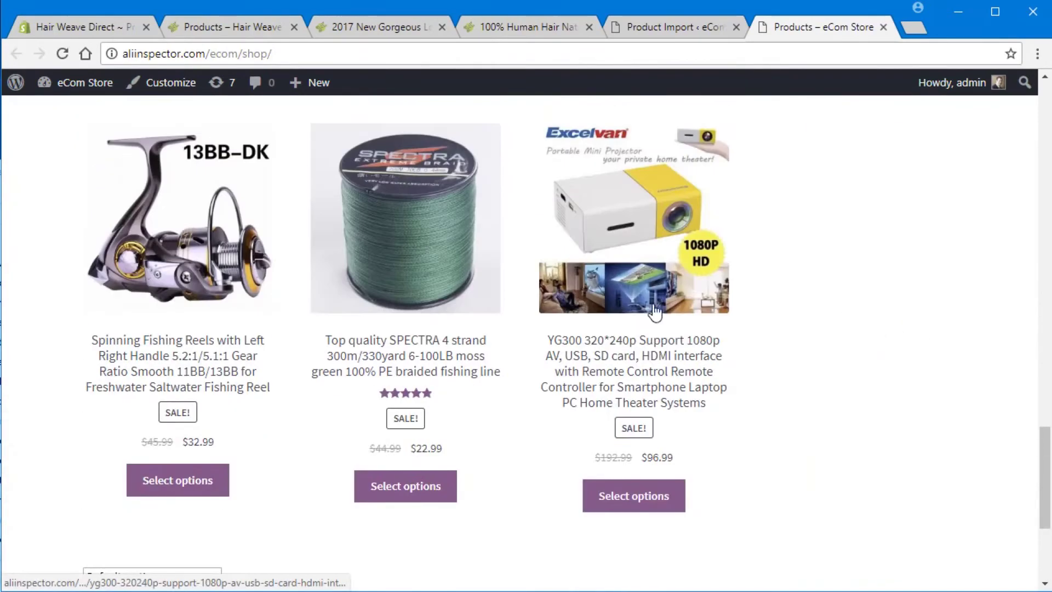
{"action": "left_click", "coordinate": [627, 278]}
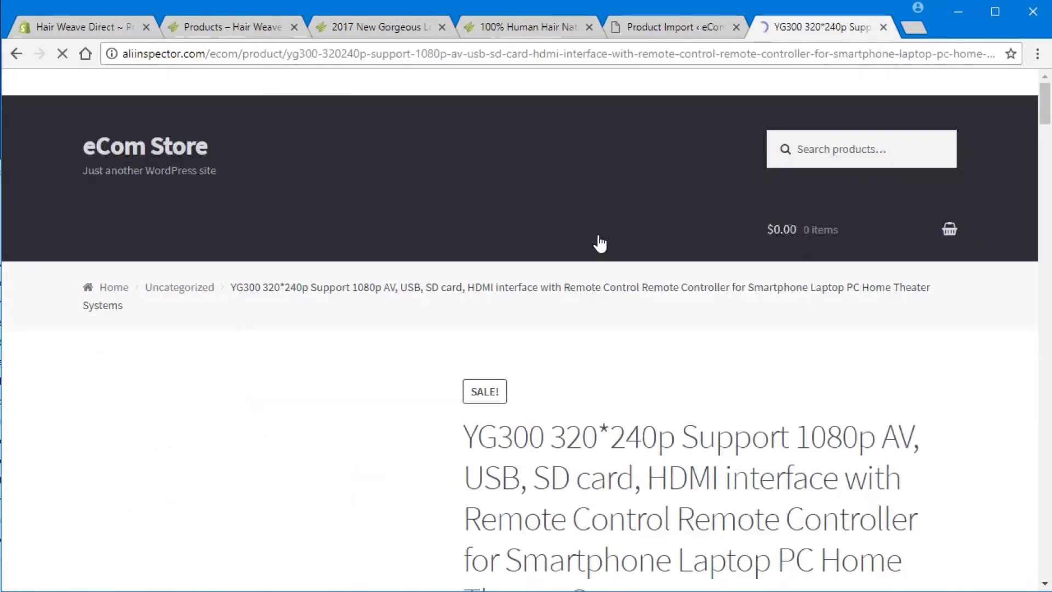
Step: Examine the sale and regular prices on the YG300 projector's product page
{"action": "scroll", "coordinate": [599, 242], "scroll_direction": "down", "scroll_amount": 3}
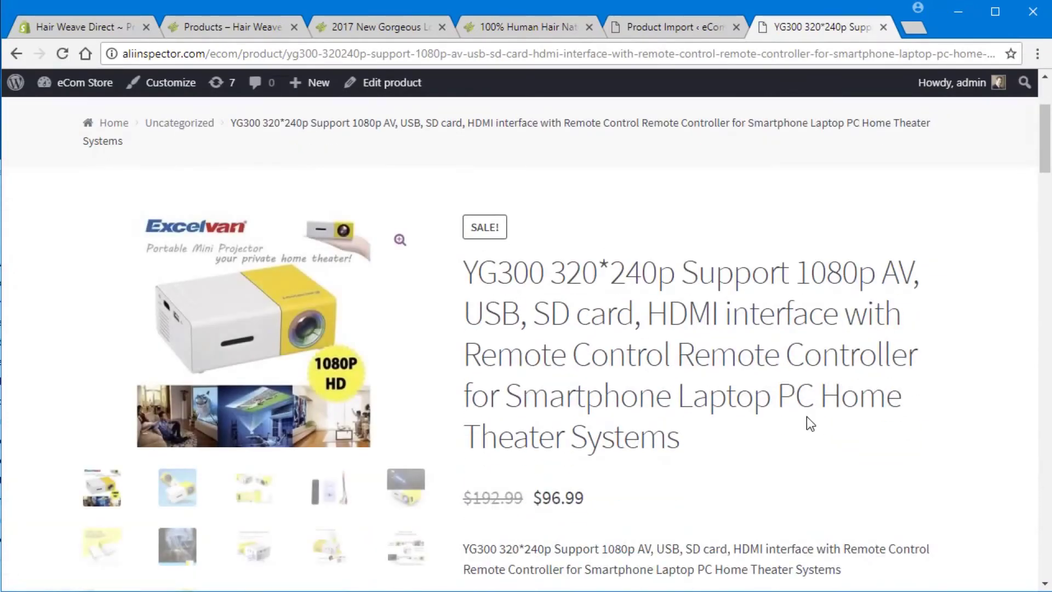
{"action": "scroll", "coordinate": [677, 321], "scroll_direction": "down", "scroll_amount": 4}
{"action": "double_click", "coordinate": [570, 251]}
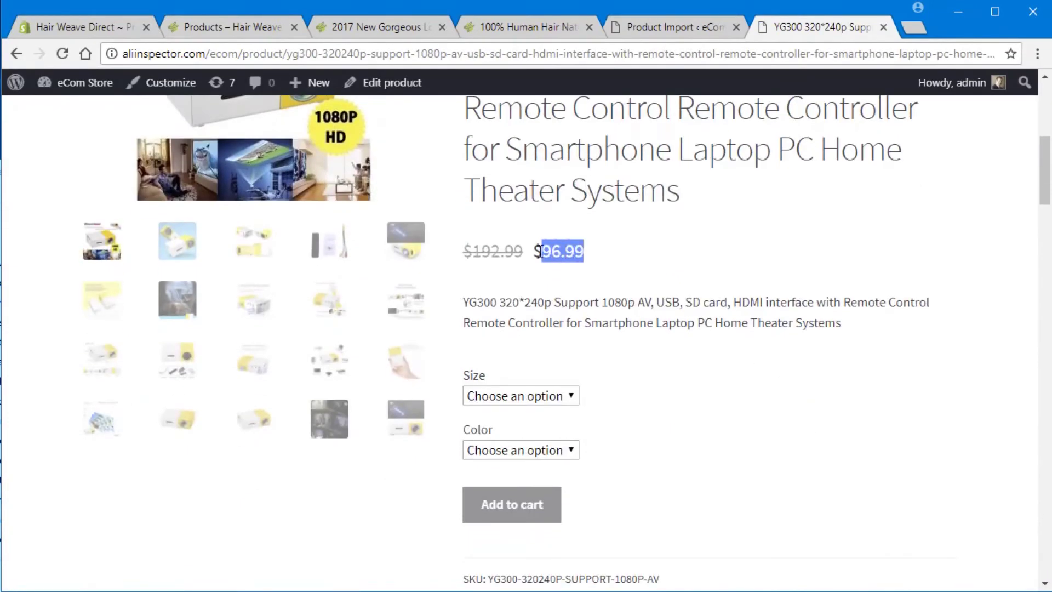
{"action": "left_click", "coordinate": [622, 277]}
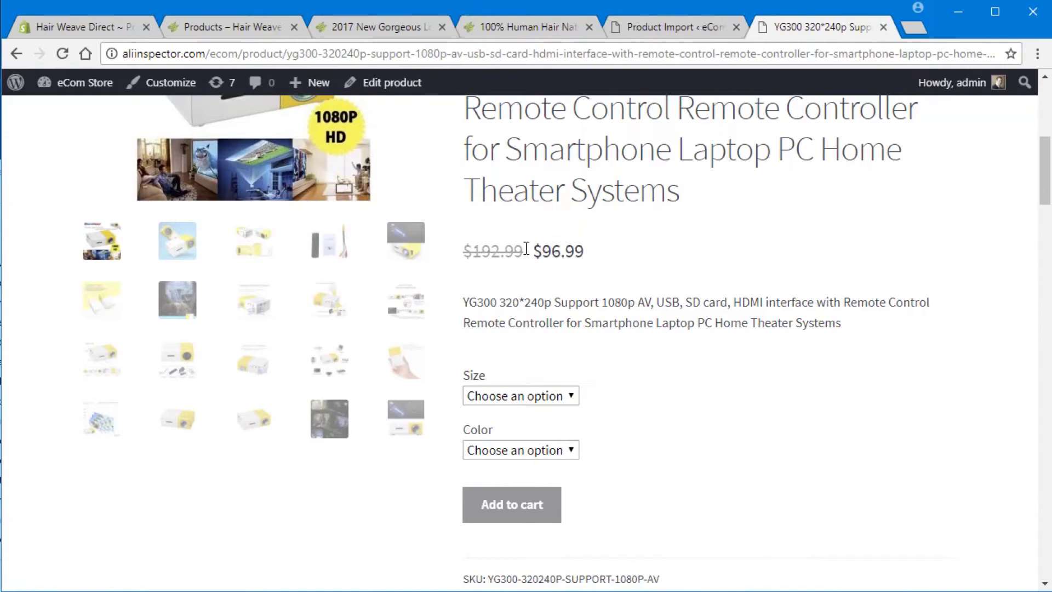
{"action": "left_click_drag", "start_coordinate": [525, 251], "coordinate": [448, 251]}
{"action": "left_click", "coordinate": [502, 250]}
{"action": "left_click", "coordinate": [959, 21]}
{"action": "key", "text": "alt+Tab"}
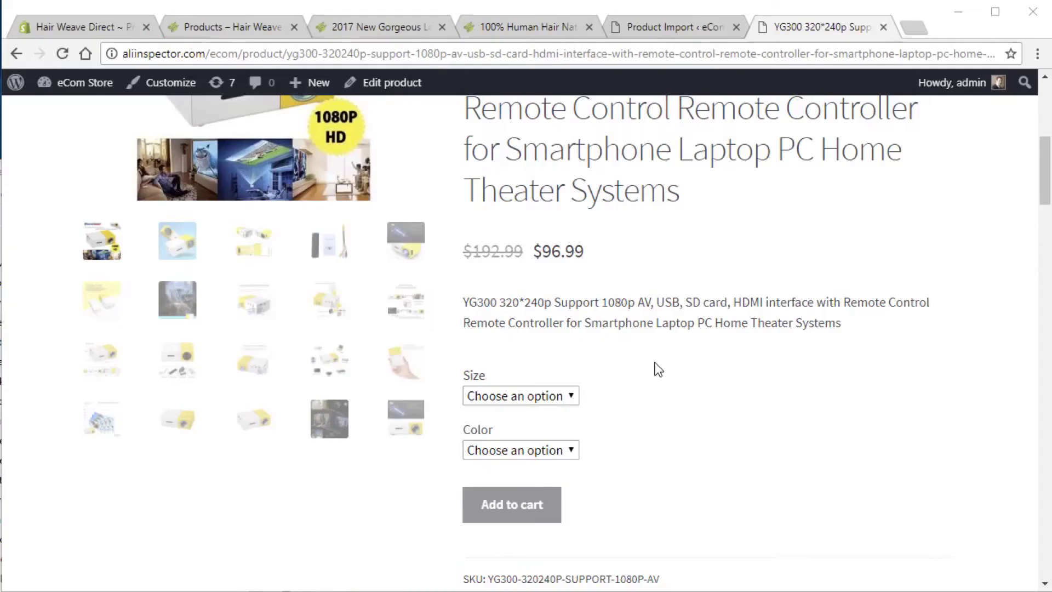
Step: Choose the US Plug size and the Yellow & White color for the YG300 projector
{"action": "left_click", "coordinate": [524, 397]}
{"action": "left_click", "coordinate": [525, 433]}
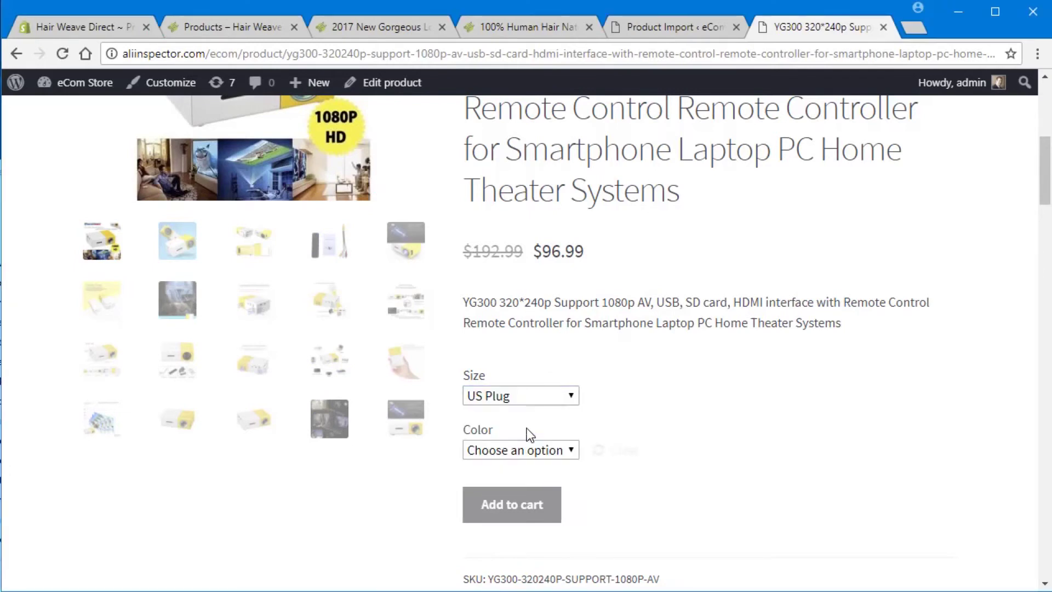
{"action": "left_click", "coordinate": [521, 447]}
{"action": "left_click", "coordinate": [521, 486]}
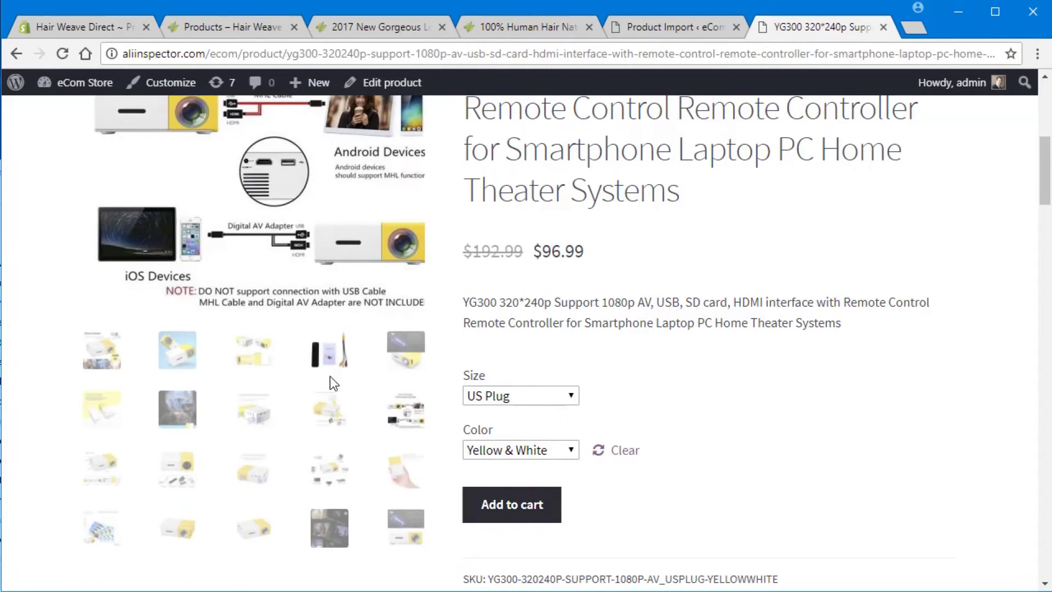
Step: Read through the YG300 projector's description and specifications, and return to the product images and title
{"action": "scroll", "coordinate": [932, 371], "scroll_direction": "down", "scroll_amount": 7}
{"action": "scroll", "coordinate": [935, 388], "scroll_direction": "down", "scroll_amount": 12}
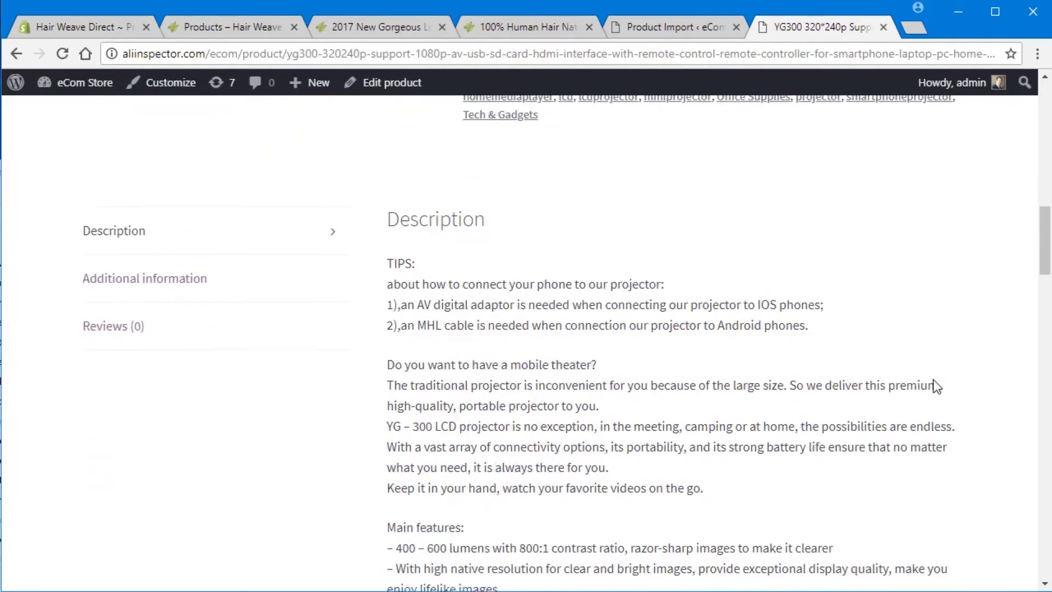
{"action": "scroll", "coordinate": [712, 445], "scroll_direction": "down", "scroll_amount": 6}
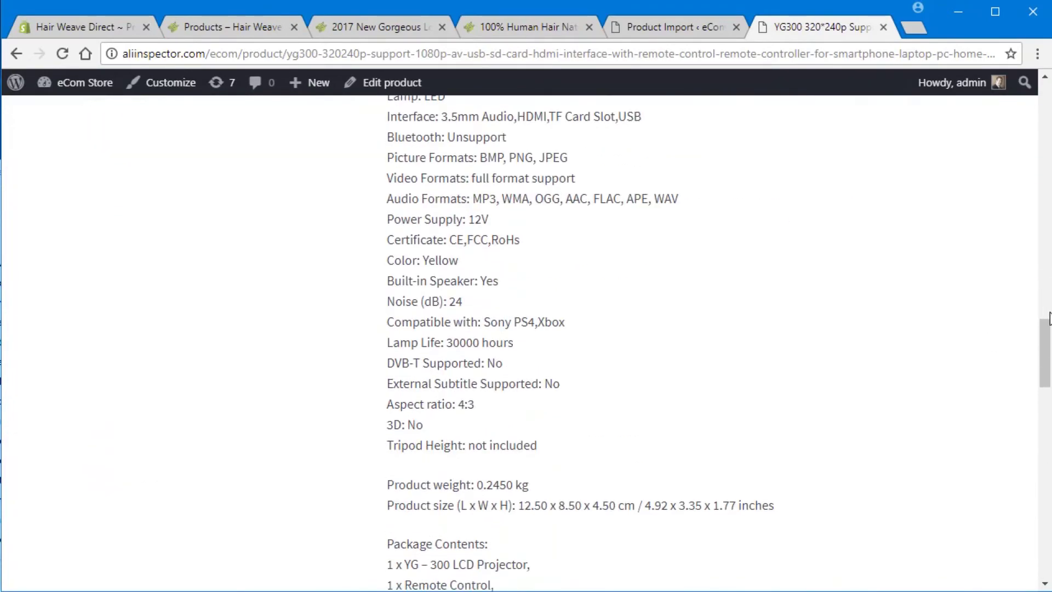
{"action": "left_click_drag", "start_coordinate": [1044, 328], "coordinate": [1044, 104]}
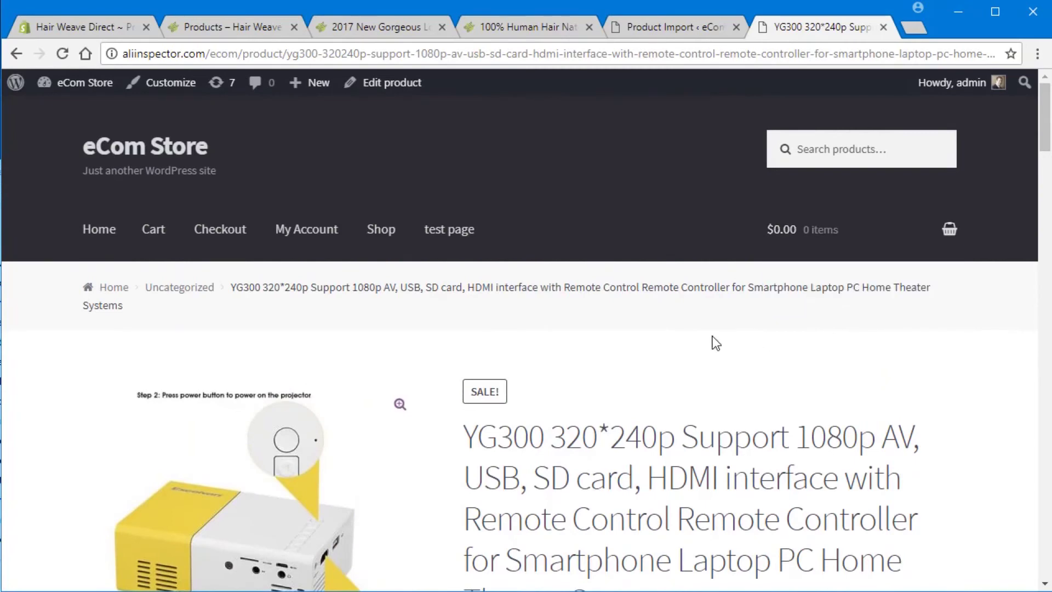
{"action": "scroll", "coordinate": [683, 404], "scroll_direction": "down", "scroll_amount": 5}
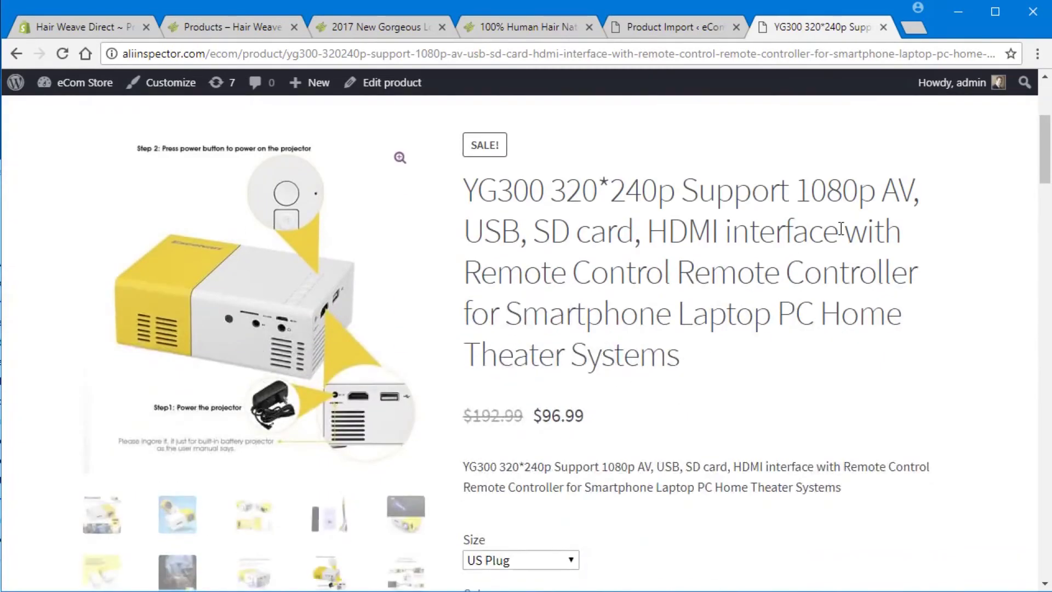
Step: Switch to Wish Inspector, close the products import dialog and view the WooCommerce reviews import options for the selected projectors
{"action": "left_click", "coordinate": [964, 14]}
{"action": "left_click", "coordinate": [690, 70]}
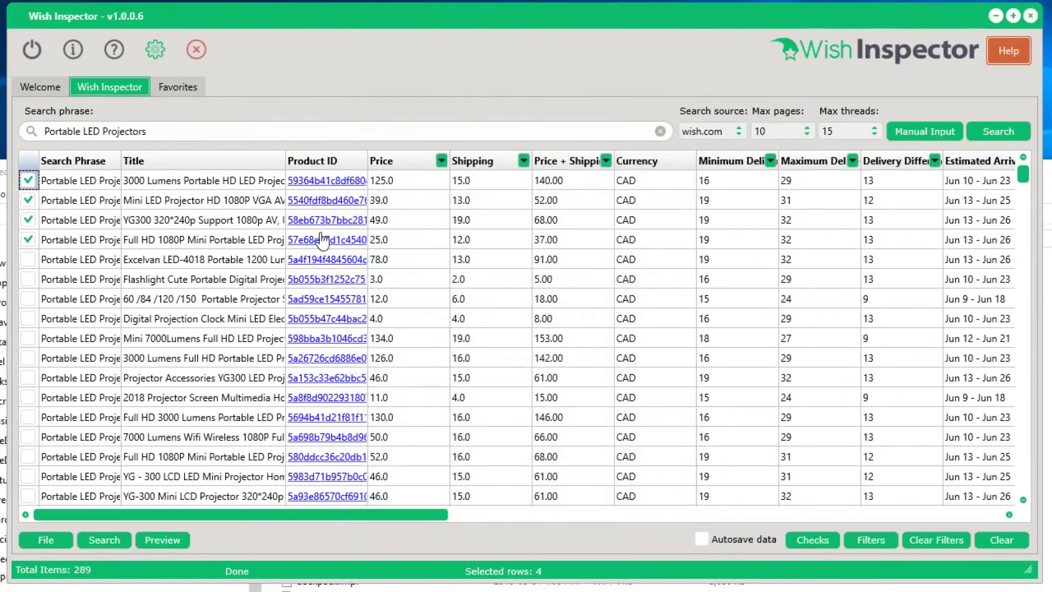
{"action": "right_click", "coordinate": [172, 218]}
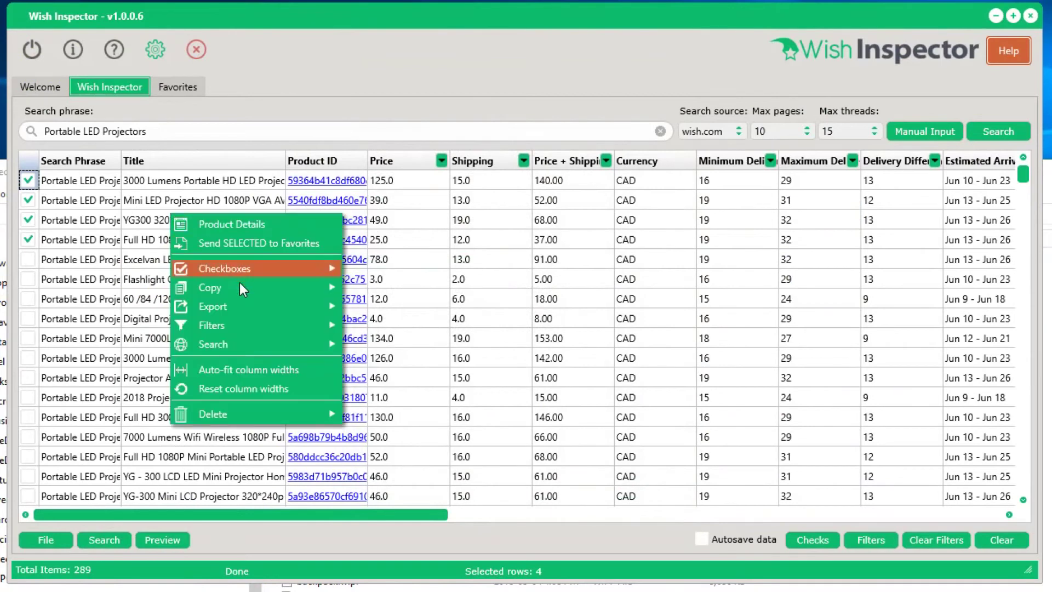
{"action": "mouse_move", "coordinate": [248, 310]}
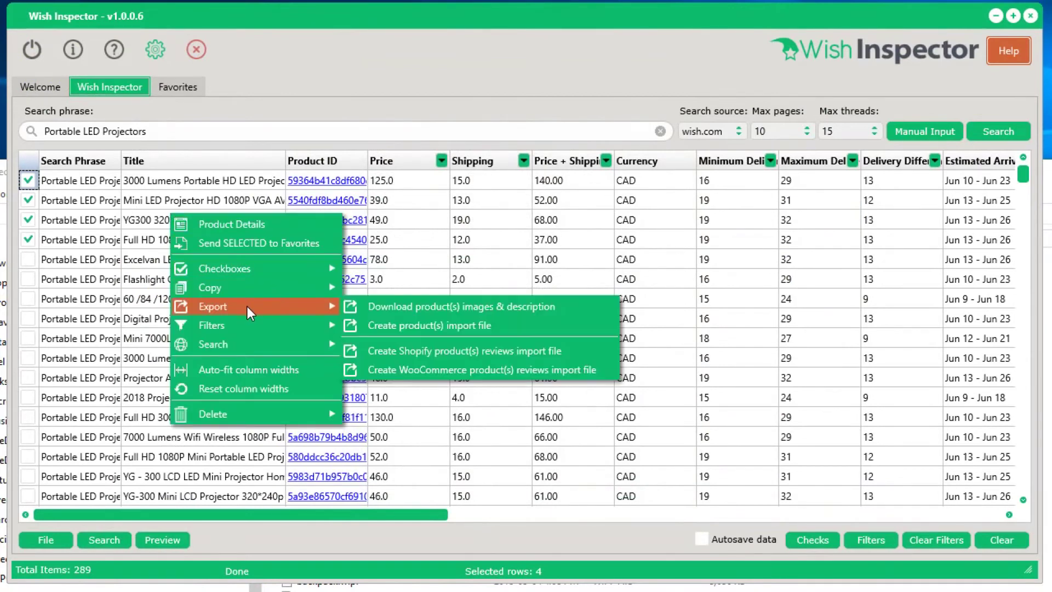
{"action": "left_click", "coordinate": [449, 370]}
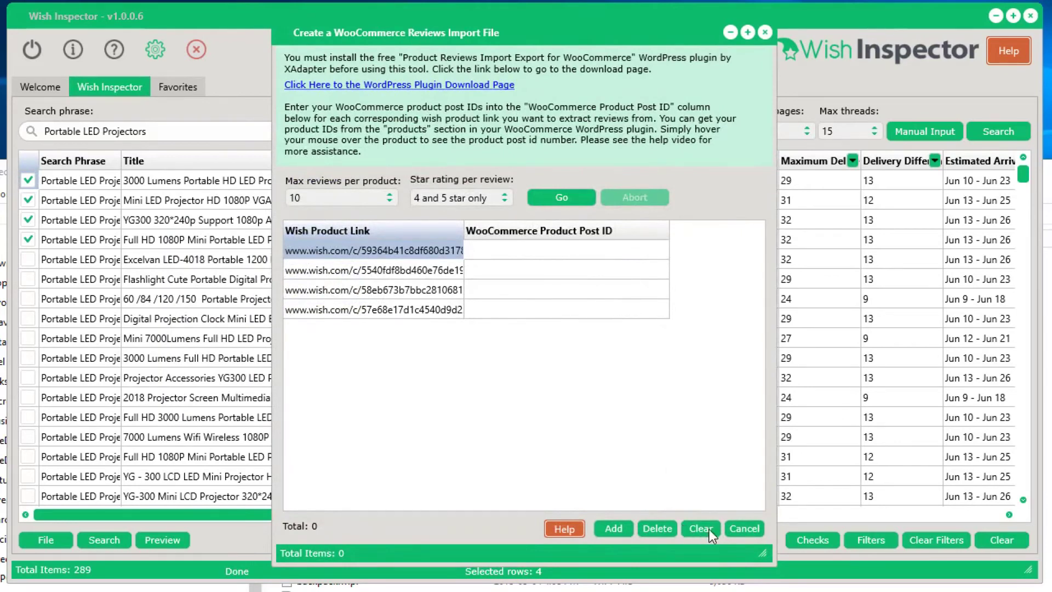
{"action": "left_click", "coordinate": [758, 528]}
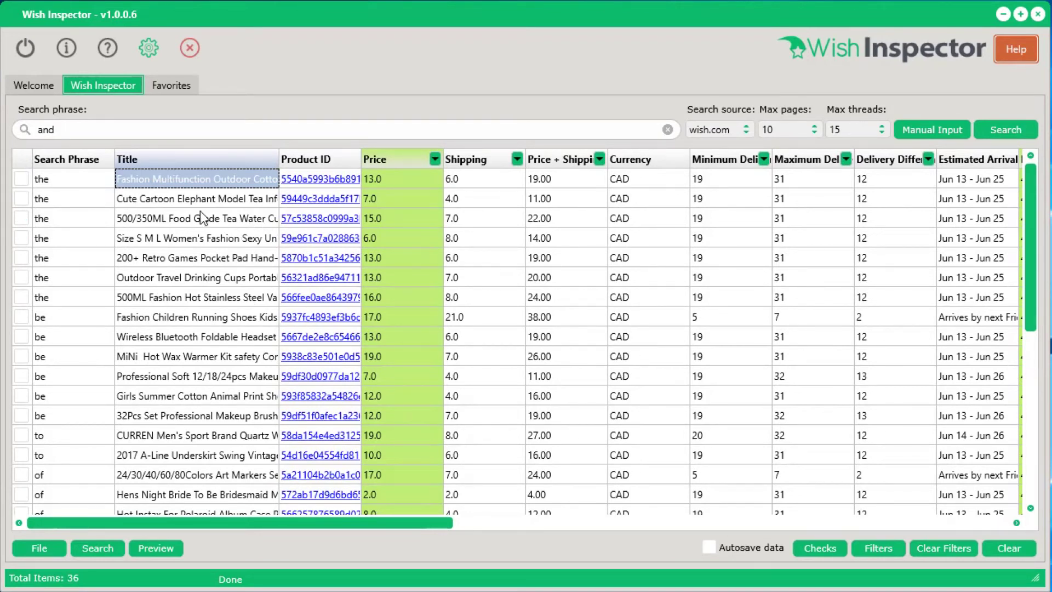
Step: Select the first three results for the search phrase "the" and send them to Favorites
{"action": "left_click", "coordinate": [176, 198]}
{"action": "left_click", "coordinate": [22, 199]}
{"action": "left_click", "coordinate": [22, 179]}
{"action": "left_click", "coordinate": [21, 218]}
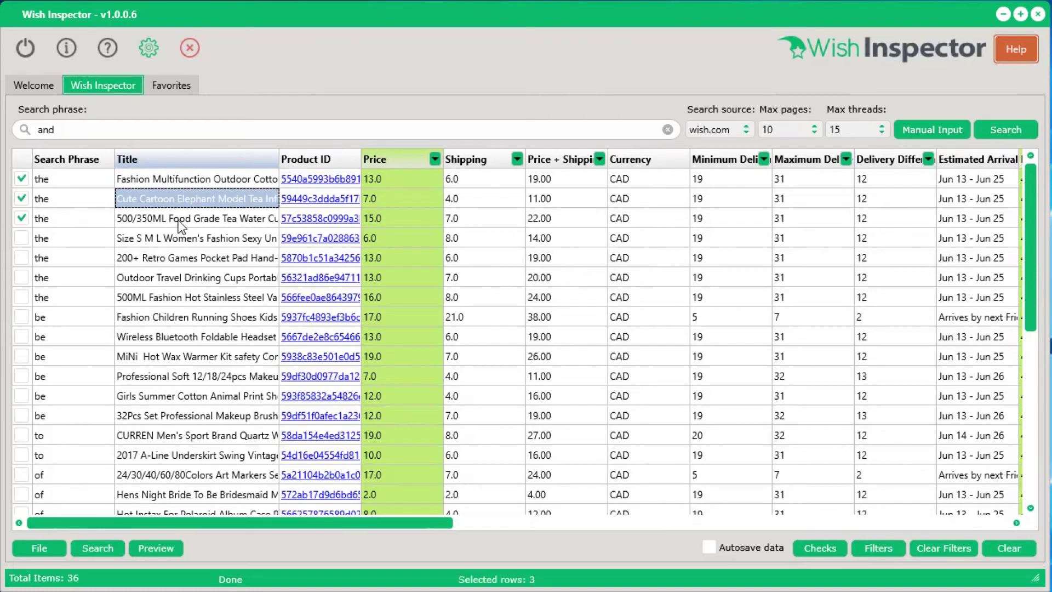
{"action": "left_click", "coordinate": [178, 218]}
{"action": "right_click", "coordinate": [179, 211]}
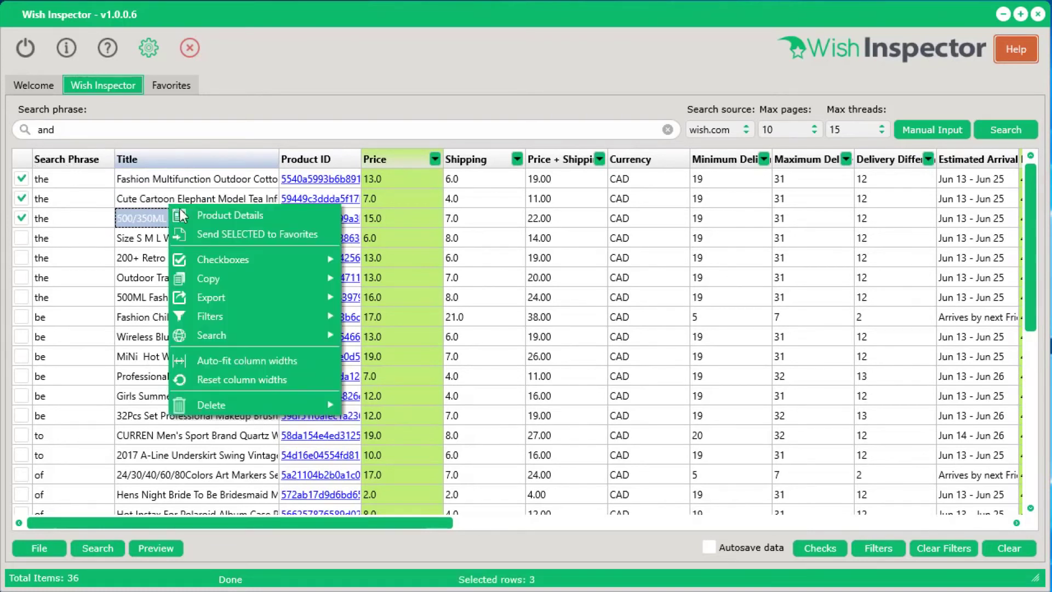
{"action": "left_click", "coordinate": [265, 233]}
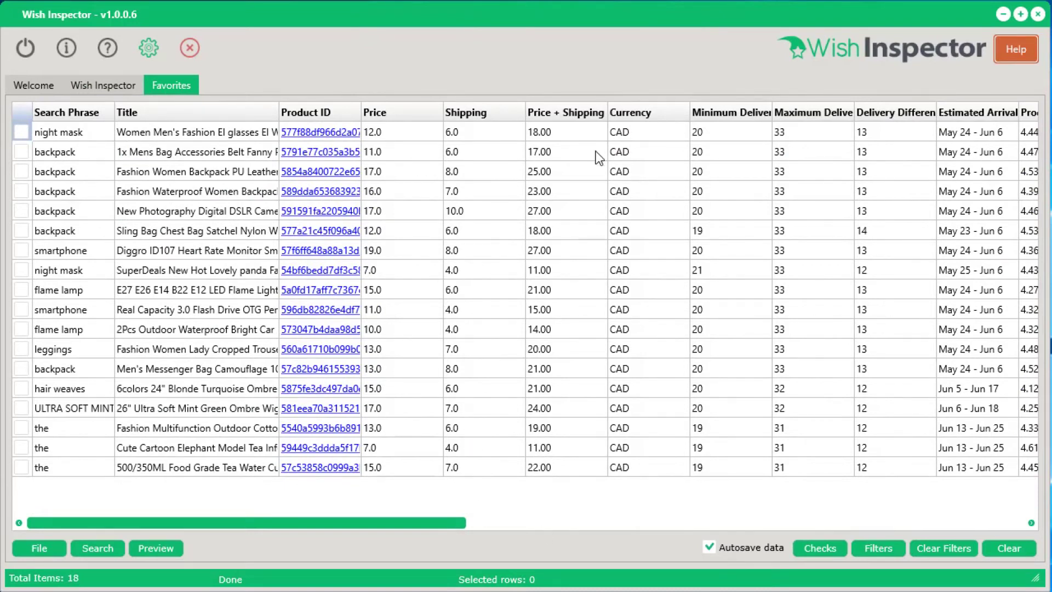
Step: Return to the Wish Inspector search results and deselect the three checked products for the phrase "the"
{"action": "left_click", "coordinate": [91, 82]}
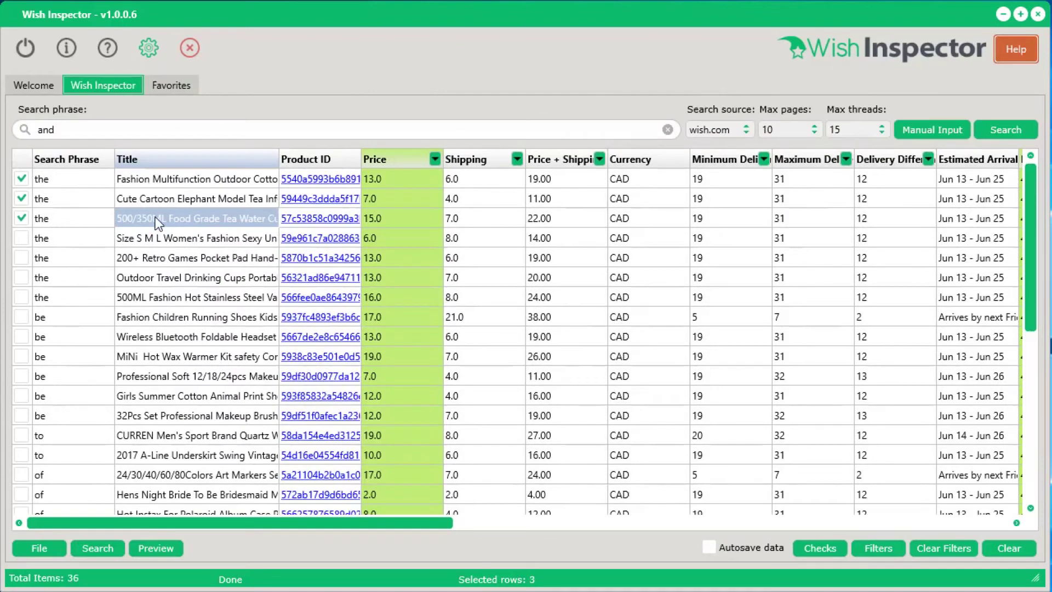
{"action": "left_click", "coordinate": [21, 218]}
{"action": "left_click", "coordinate": [22, 195]}
{"action": "left_click", "coordinate": [21, 180]}
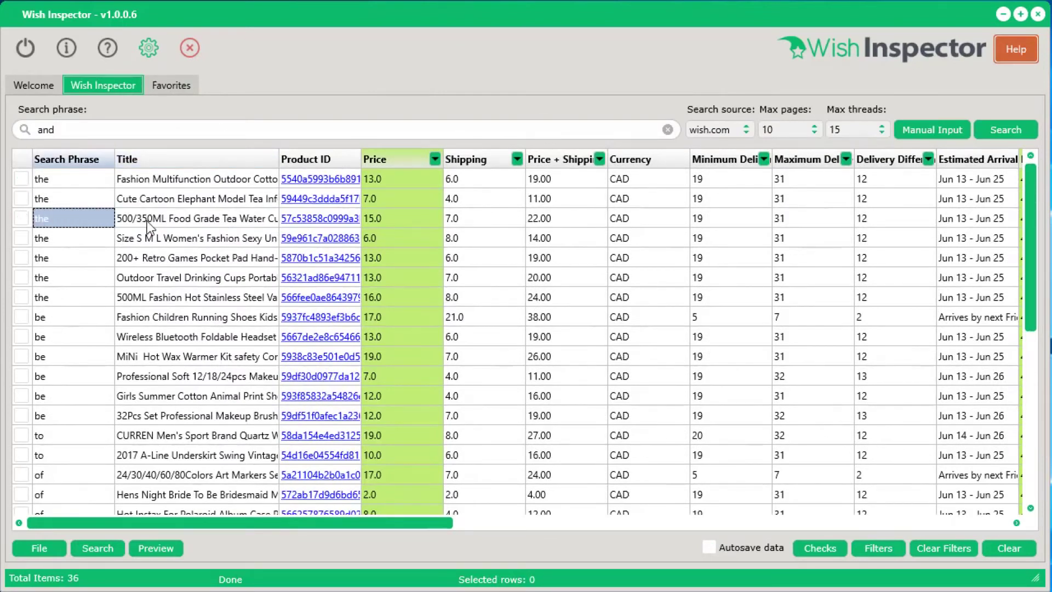
Step: Open the product details of the first result, the Fashion Multifunction Outdoor Cotton Sport Leg Bag
{"action": "left_click", "coordinate": [183, 222]}
{"action": "key", "text": "Up"}
{"action": "key", "text": "Up"}
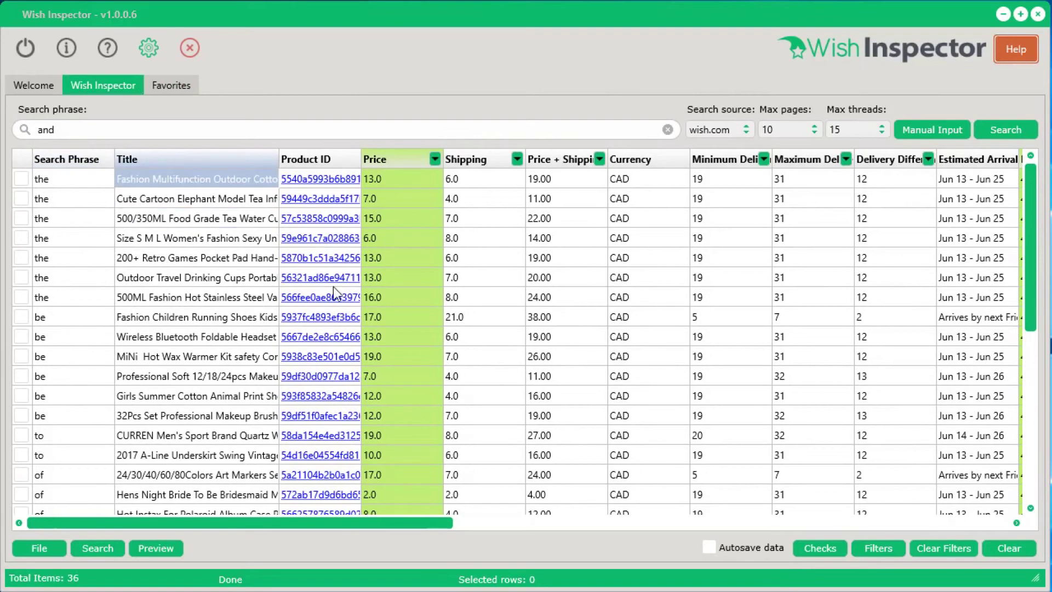
{"action": "right_click", "coordinate": [172, 176]}
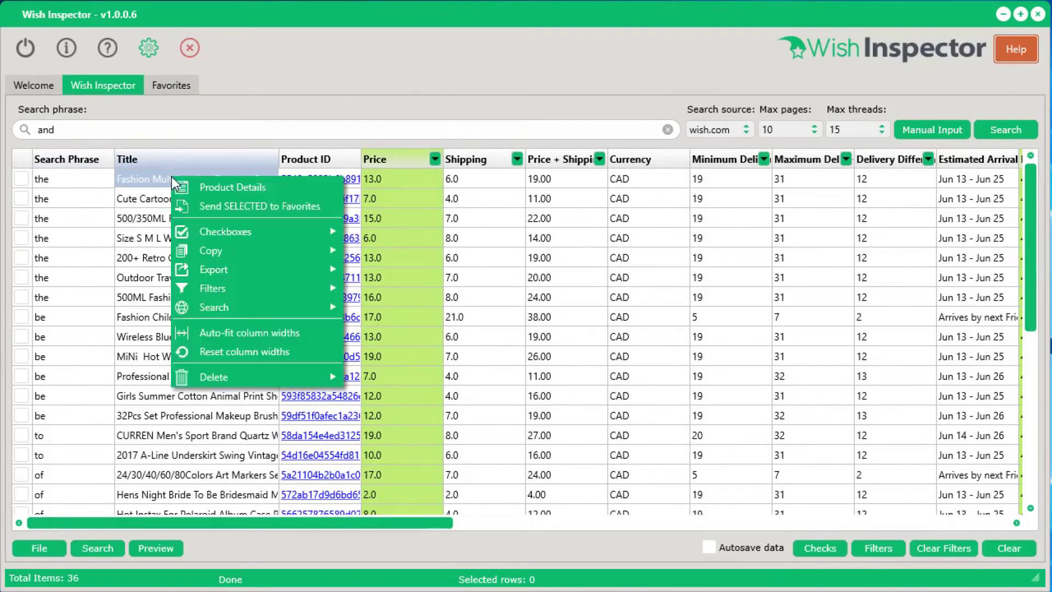
{"action": "left_click", "coordinate": [193, 187]}
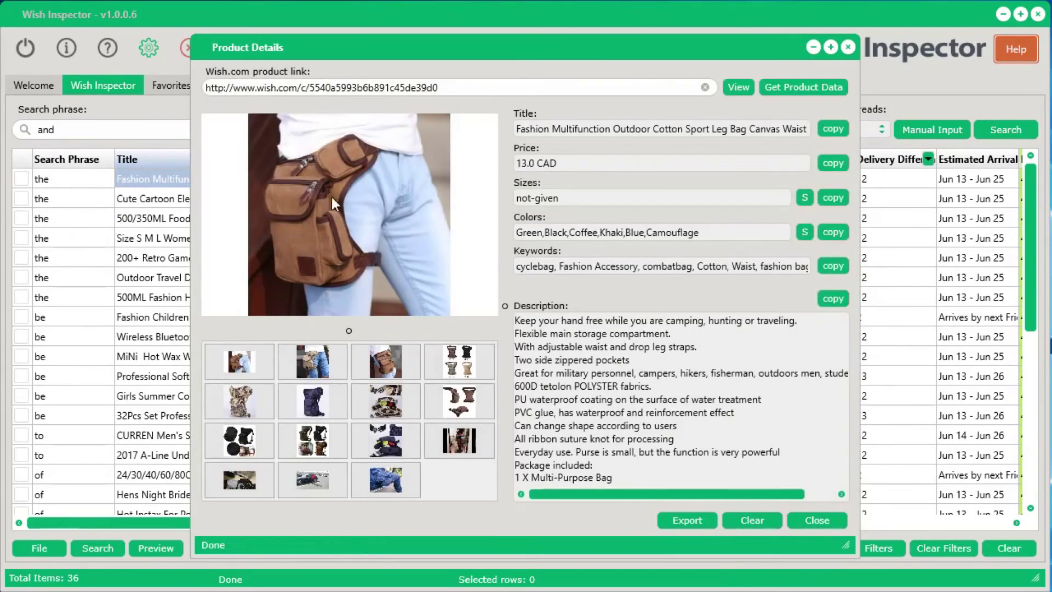
Step: Preview several of the leg bag's product images, including the color overview and the blue version, and close the product details
{"action": "left_click", "coordinate": [329, 361]}
{"action": "left_click", "coordinate": [386, 373]}
{"action": "left_click", "coordinate": [450, 375]}
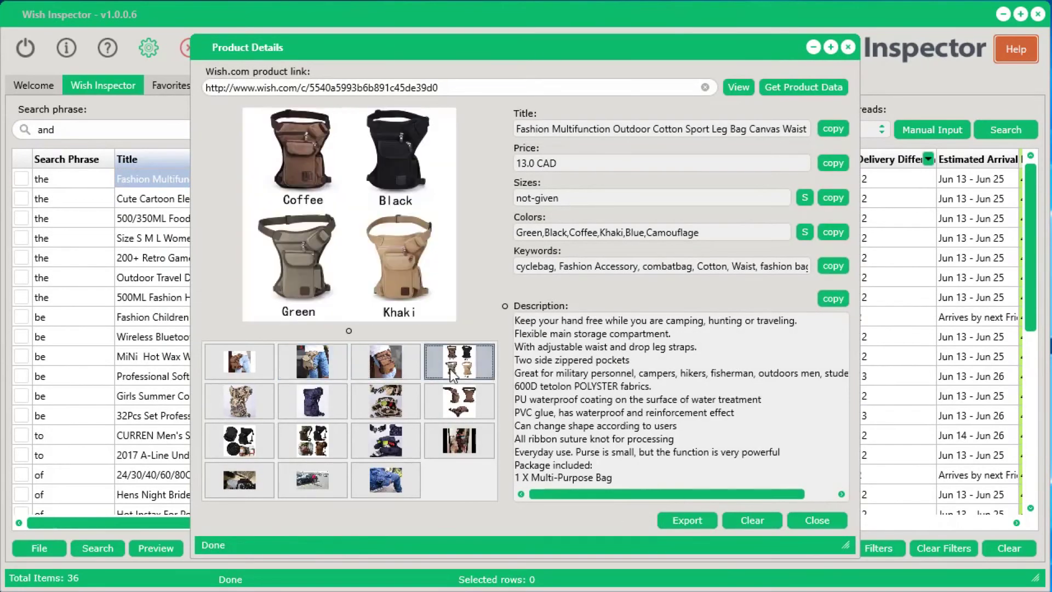
{"action": "left_click", "coordinate": [258, 408]}
{"action": "left_click", "coordinate": [317, 408]}
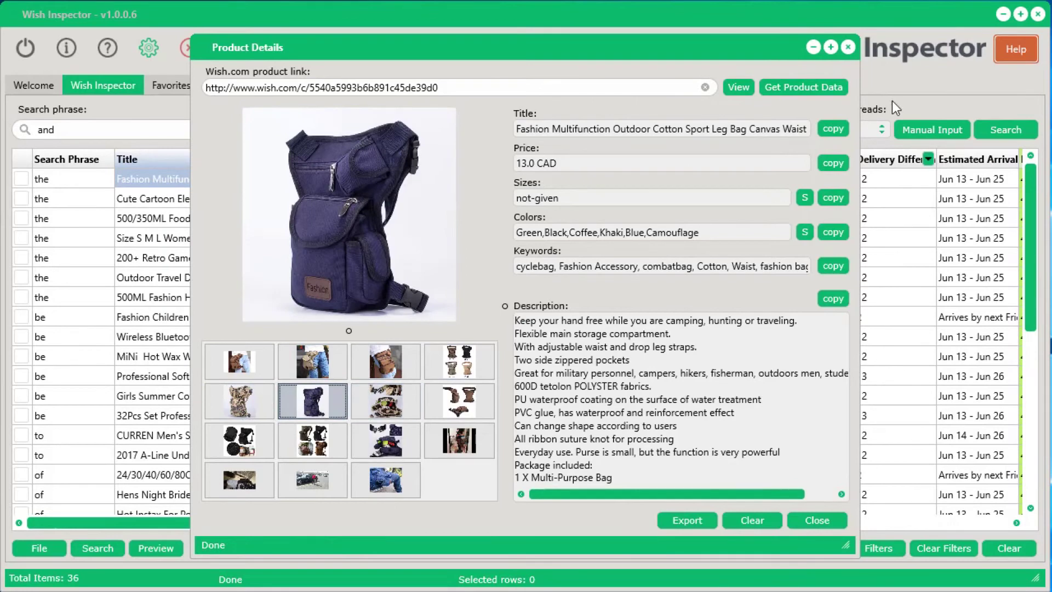
{"action": "left_click", "coordinate": [850, 48]}
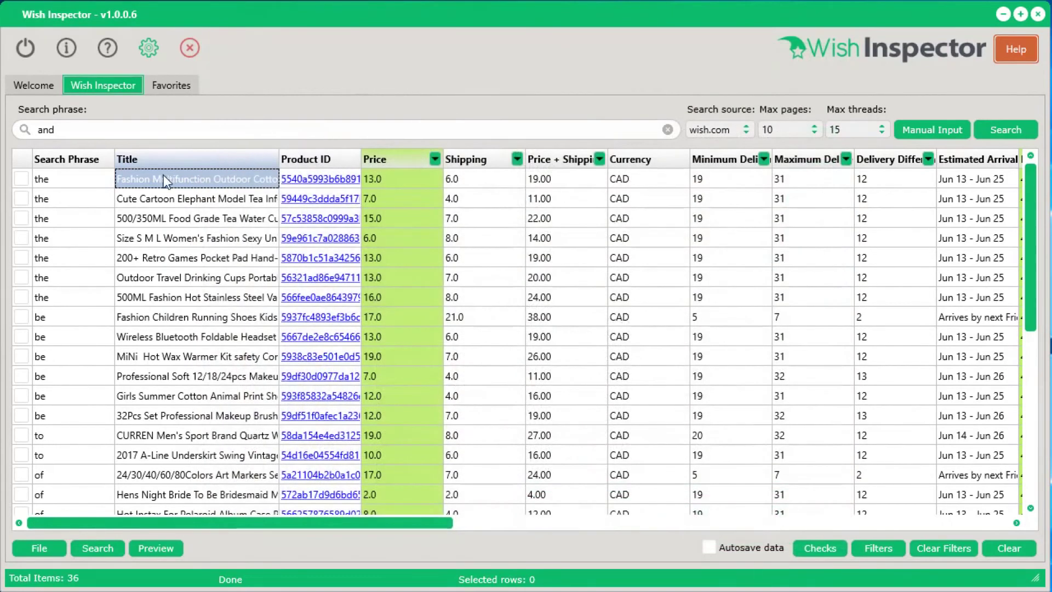
Step: Select the leg bag in the first row, search AliExpress for its title, review the matching bags, and return to Wish Inspector
{"action": "left_click", "coordinate": [23, 178]}
{"action": "right_click", "coordinate": [156, 176]}
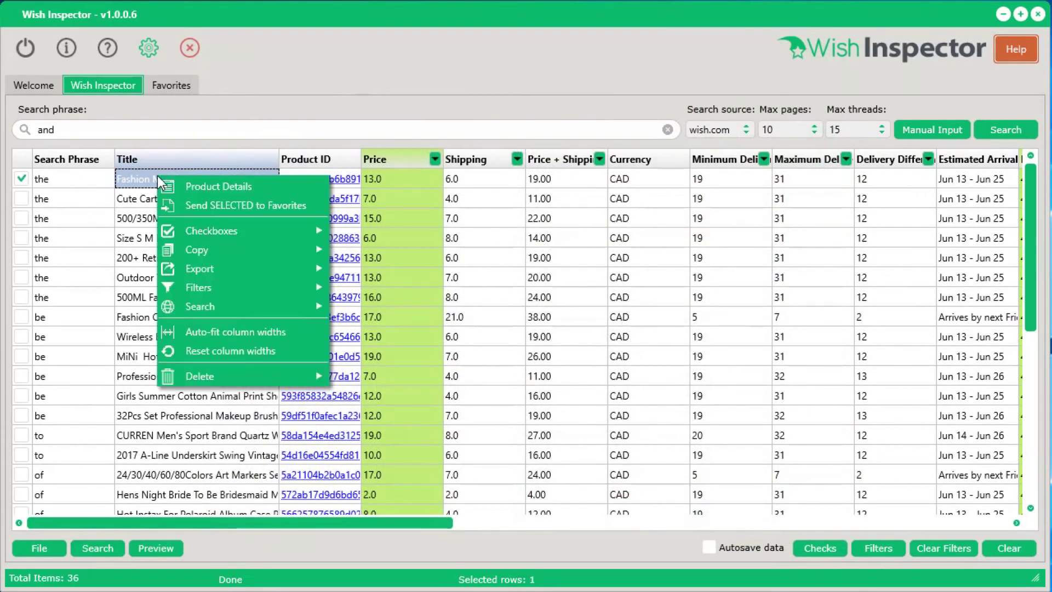
{"action": "mouse_move", "coordinate": [218, 308]}
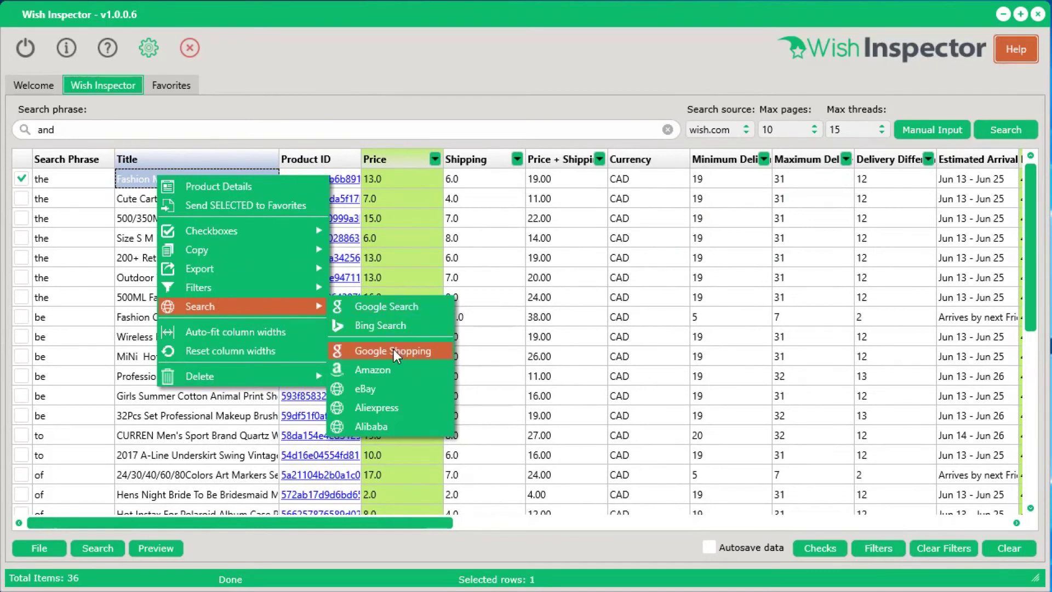
{"action": "left_click", "coordinate": [390, 409]}
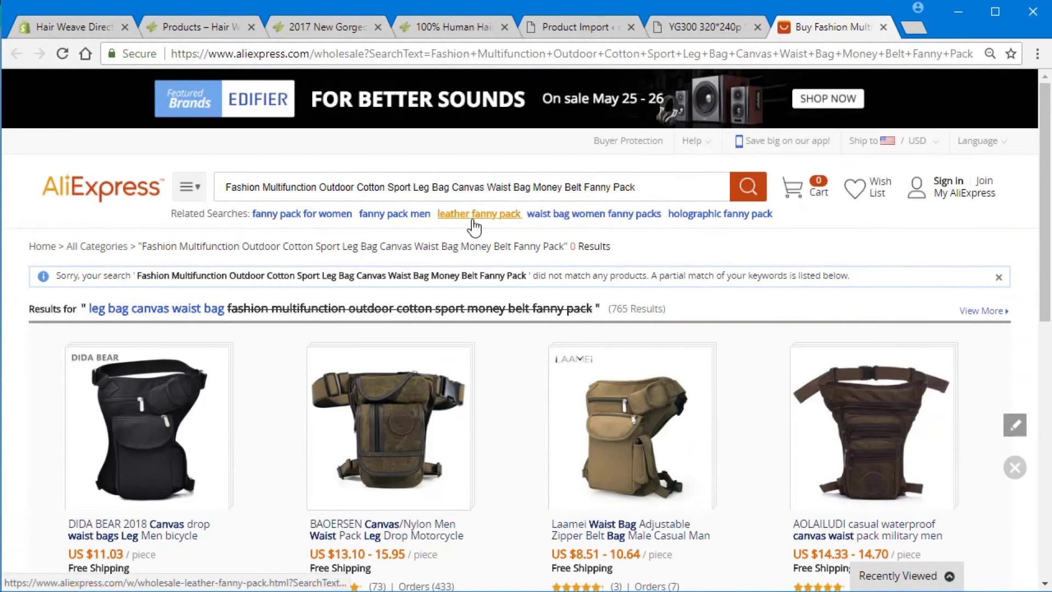
{"action": "scroll", "coordinate": [248, 452], "scroll_direction": "down", "scroll_amount": 3}
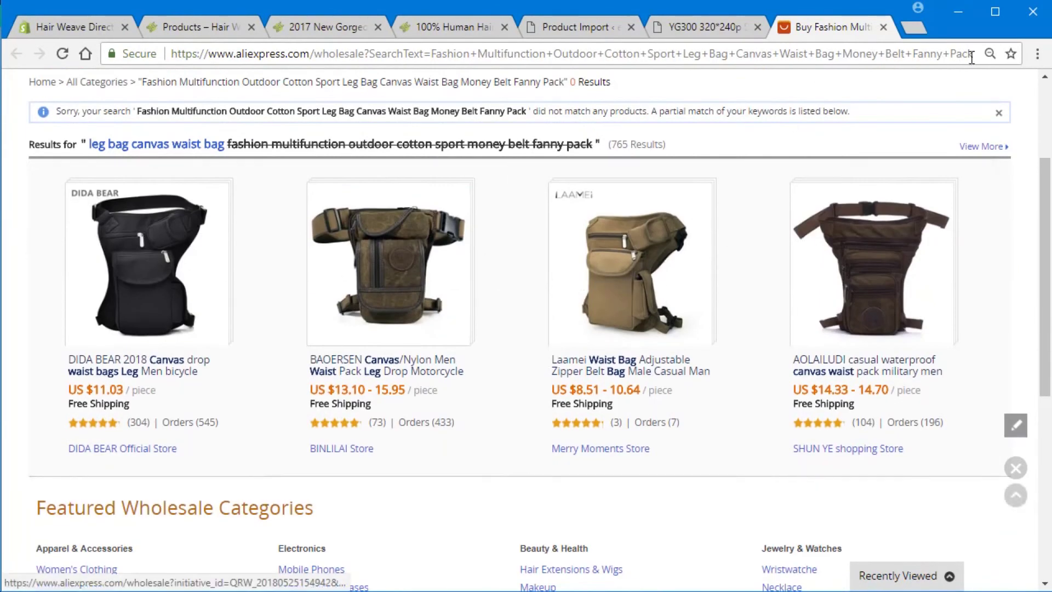
{"action": "left_click", "coordinate": [958, 12]}
Step: Search Google Shopping for the leg bag's full title and look through the results page
{"action": "right_click", "coordinate": [218, 174]}
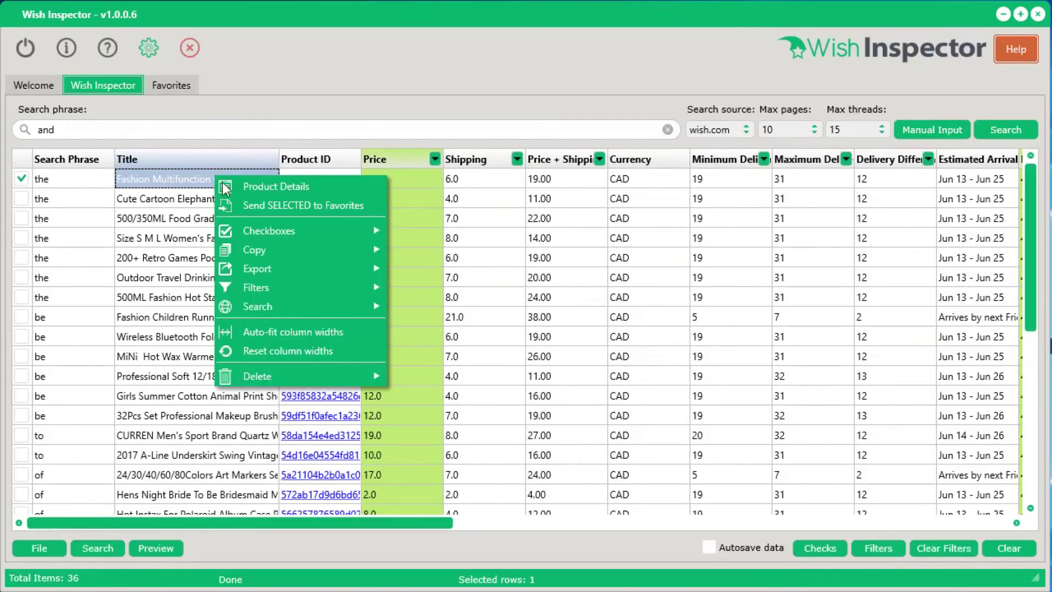
{"action": "mouse_move", "coordinate": [285, 302]}
{"action": "left_click", "coordinate": [422, 353]}
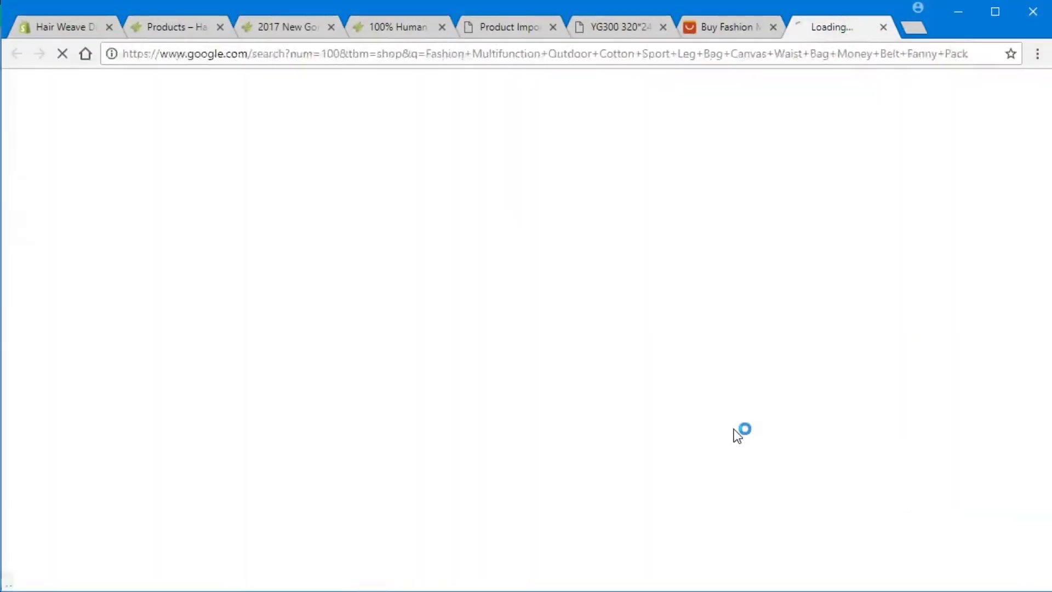
{"action": "scroll", "coordinate": [737, 435], "scroll_direction": "down", "scroll_amount": 3}
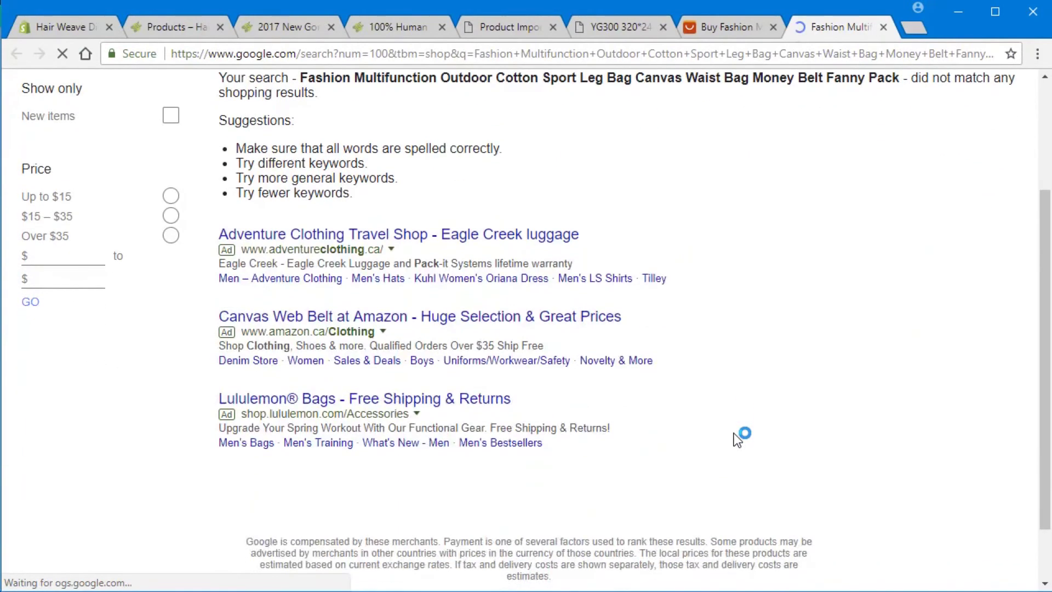
{"action": "scroll", "coordinate": [737, 436], "scroll_direction": "up", "scroll_amount": 3}
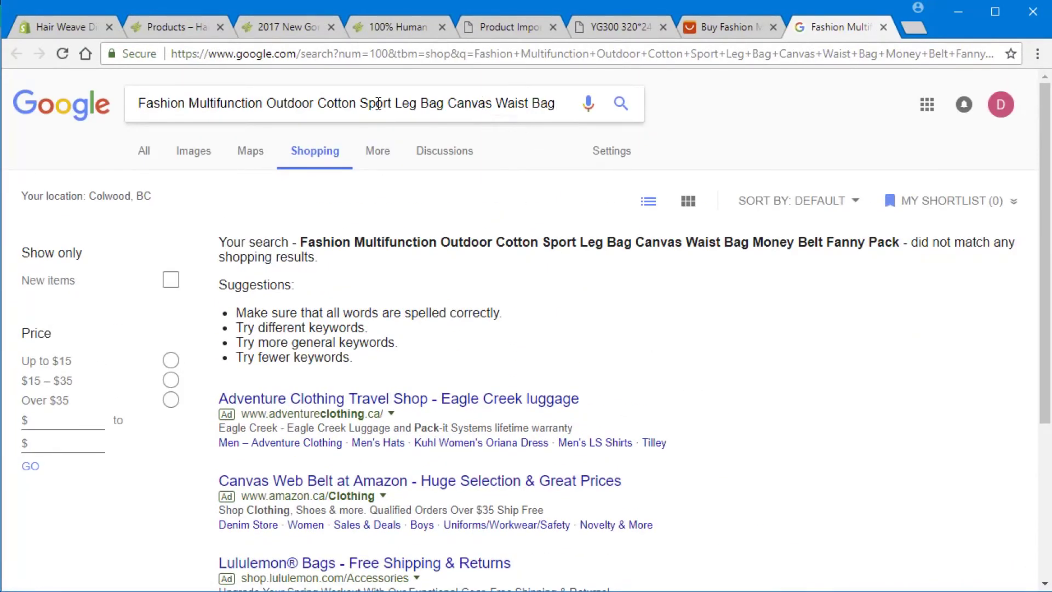
Step: Shorten the Google Shopping search to "Leg Bag Canvas Waist Bag Money Belt Fanny Pack", compare the offers, and return to Wish Inspector
{"action": "left_click_drag", "start_coordinate": [390, 103], "coordinate": [83, 112]}
{"action": "key", "text": "BackSpace"}
{"action": "key", "text": "Return"}
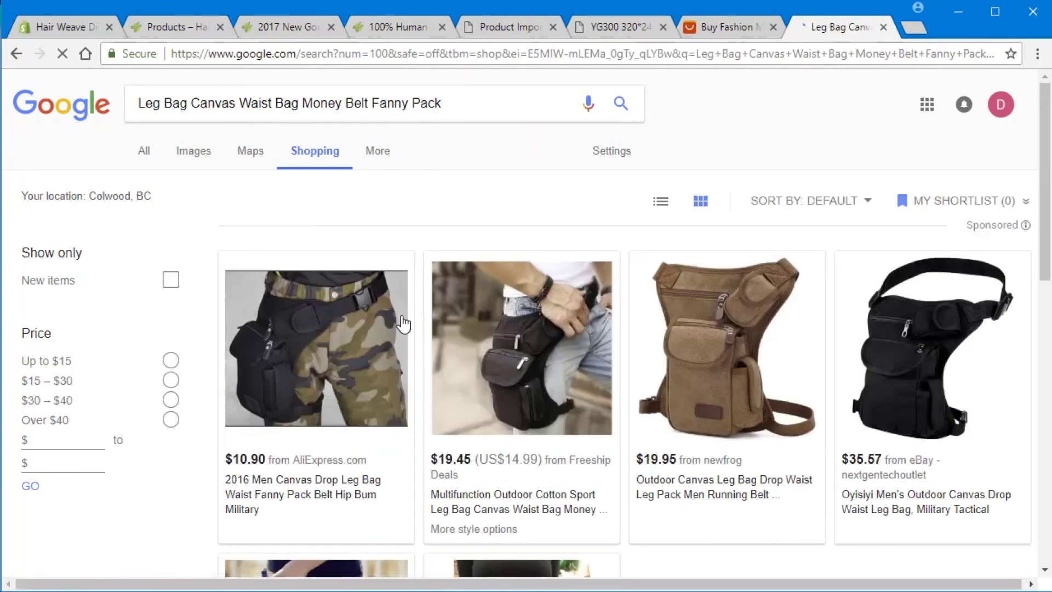
{"action": "scroll", "coordinate": [906, 356], "scroll_direction": "down", "scroll_amount": 6}
{"action": "scroll", "coordinate": [681, 398], "scroll_direction": "up", "scroll_amount": 4}
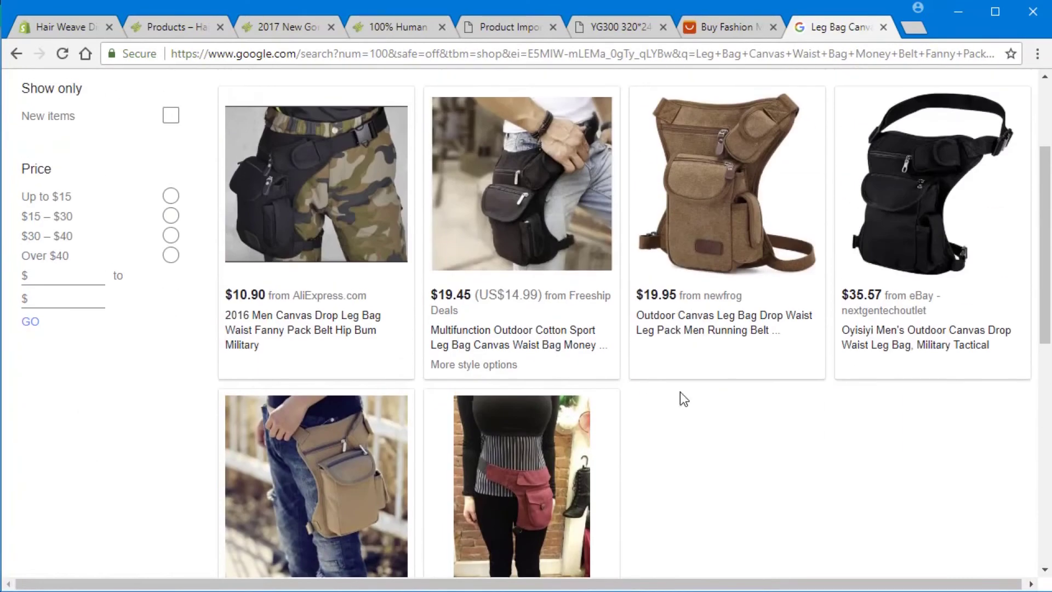
{"action": "scroll", "coordinate": [342, 349], "scroll_direction": "up", "scroll_amount": 2}
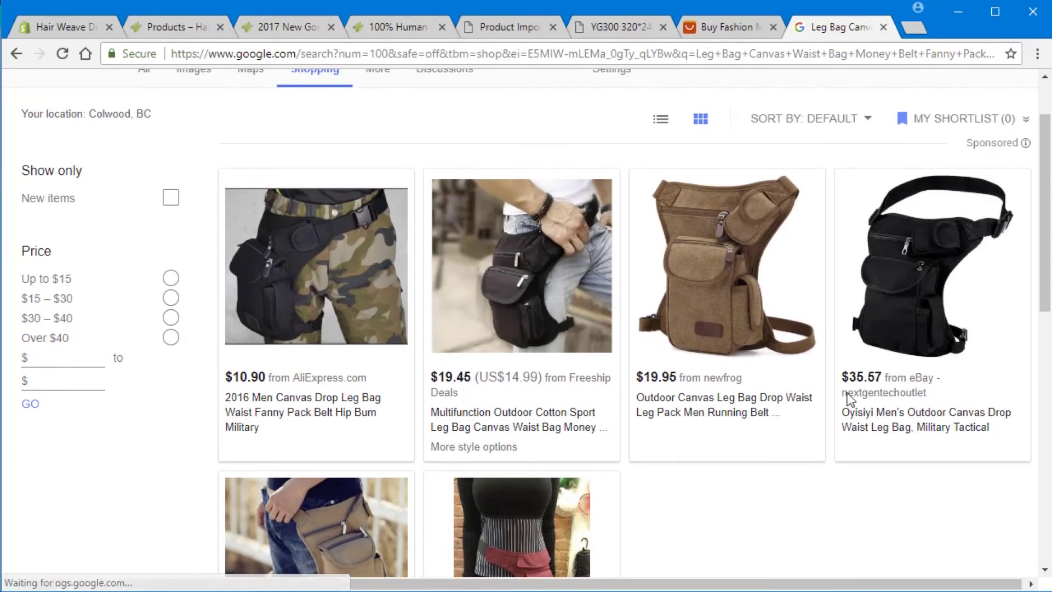
{"action": "left_click", "coordinate": [962, 8]}
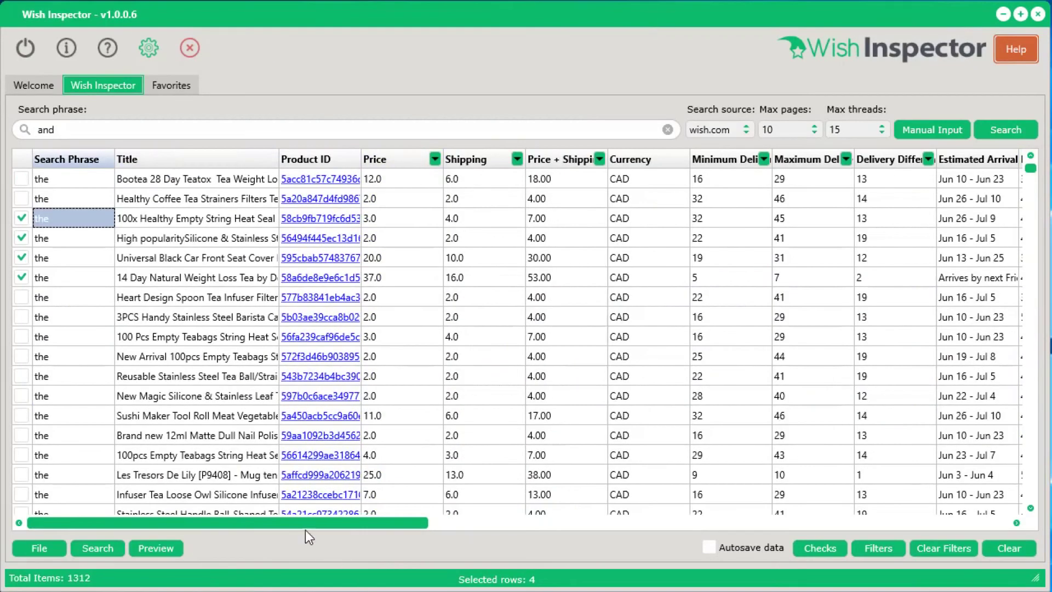
Step: Examine the Keywords column of the search results, going through the keyword entries of several products
{"action": "left_click_drag", "start_coordinate": [301, 522], "coordinate": [862, 515]}
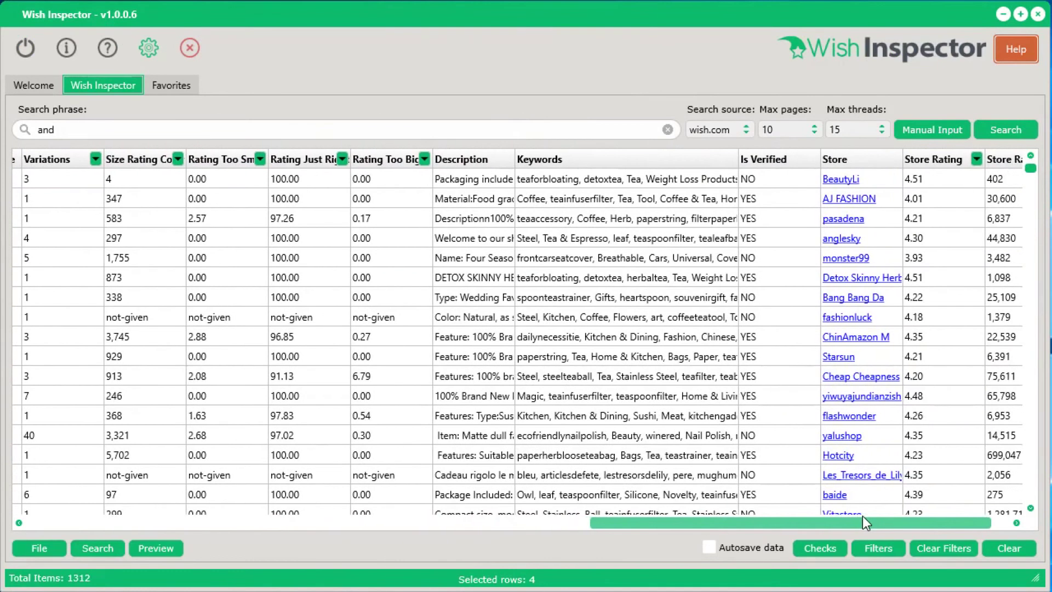
{"action": "left_click", "coordinate": [585, 200]}
{"action": "left_click", "coordinate": [585, 280]}
{"action": "left_click", "coordinate": [571, 297]}
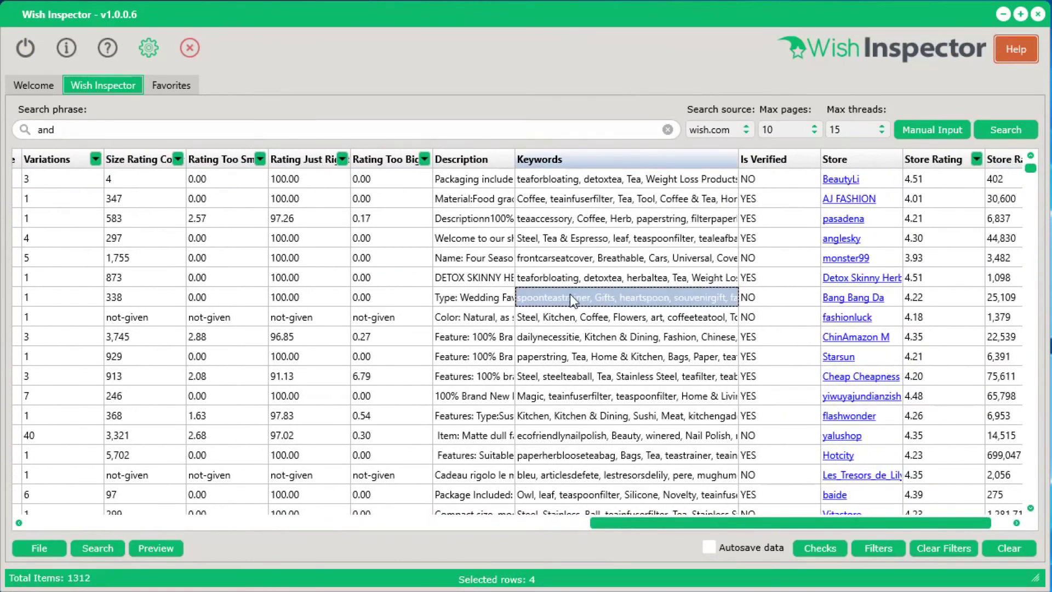
{"action": "left_click", "coordinate": [564, 277]}
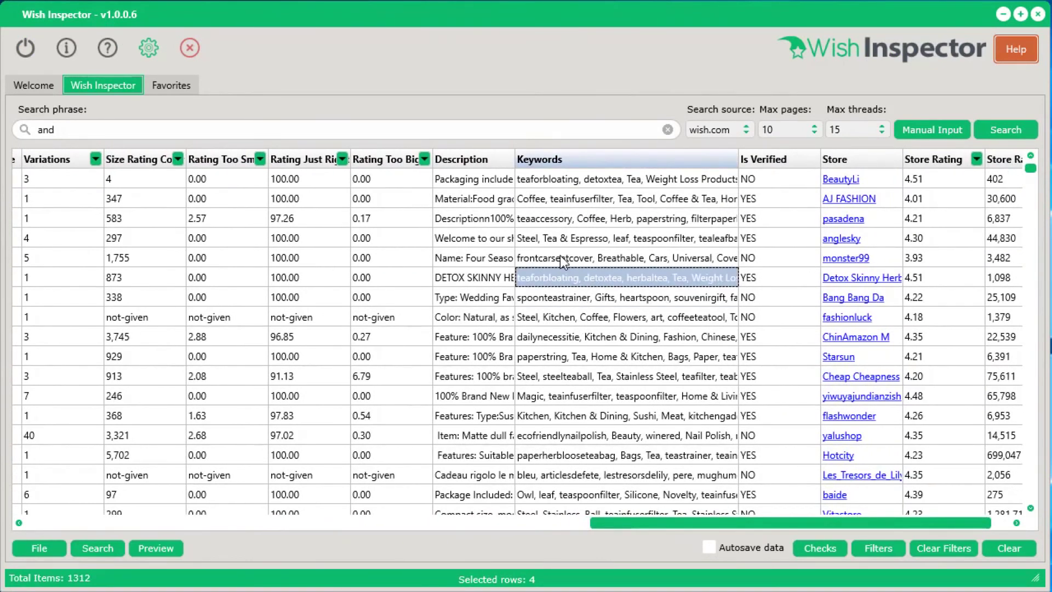
{"action": "left_click", "coordinate": [560, 256]}
{"action": "left_click", "coordinate": [560, 238]}
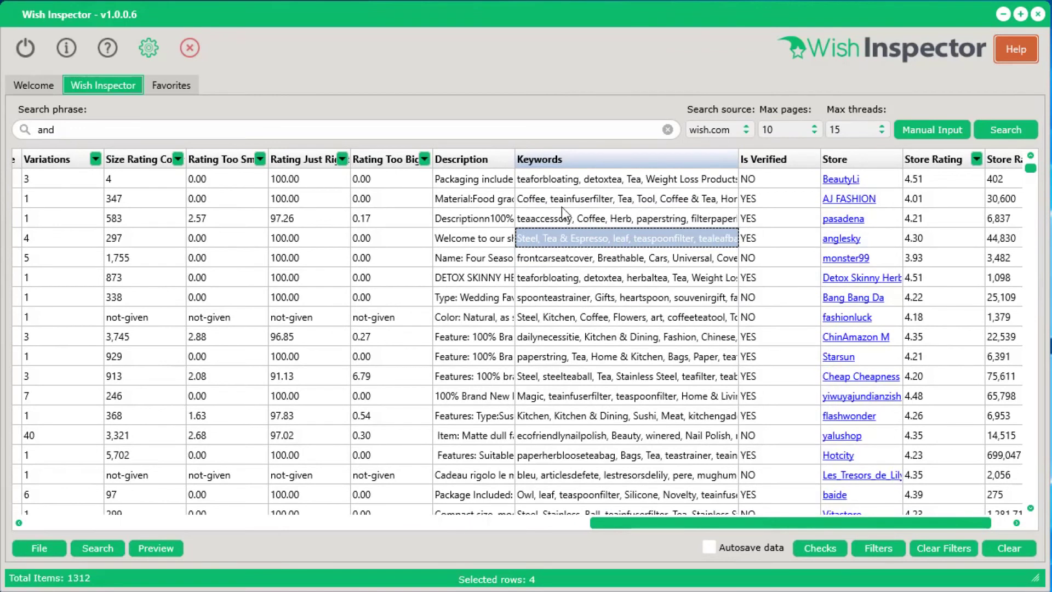
{"action": "left_click", "coordinate": [560, 261]}
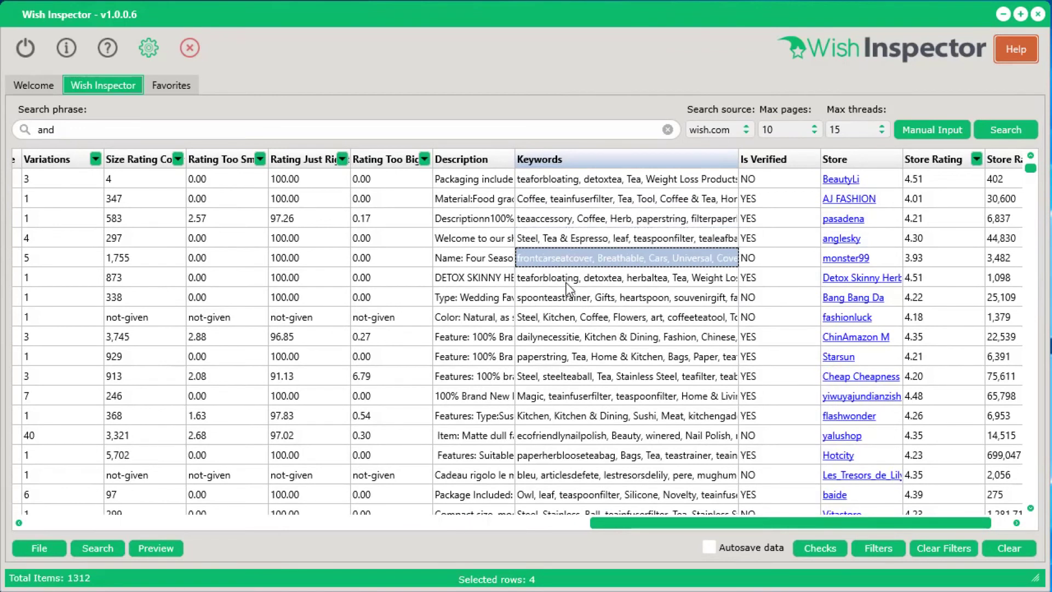
{"action": "left_click", "coordinate": [566, 280]}
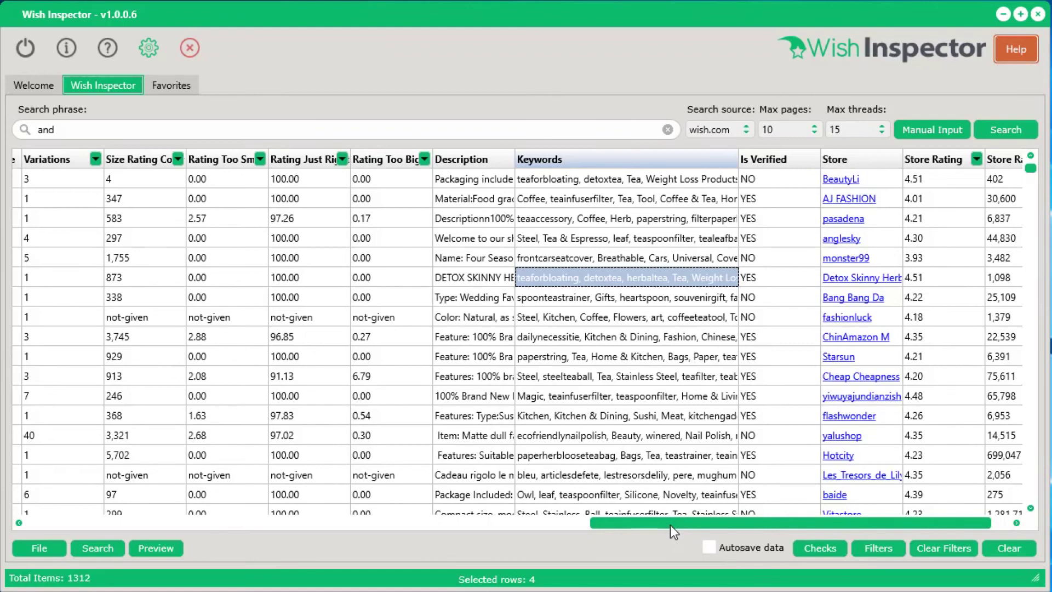
Step: Copy the keywords of the four selected products to the clipboard
{"action": "left_click_drag", "start_coordinate": [669, 525], "coordinate": [33, 524]}
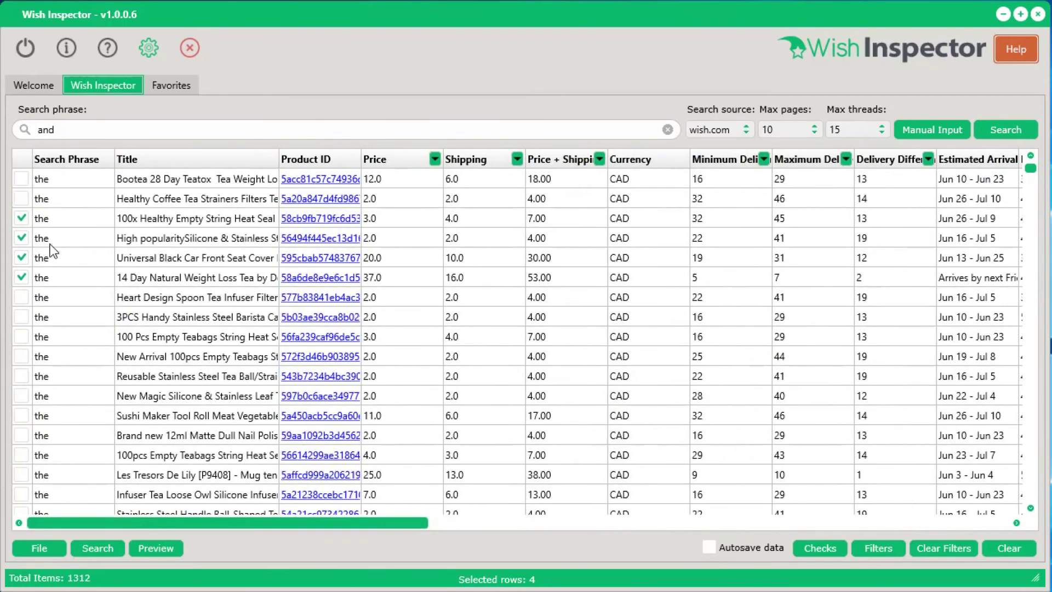
{"action": "right_click", "coordinate": [175, 242]}
{"action": "mouse_move", "coordinate": [232, 312]}
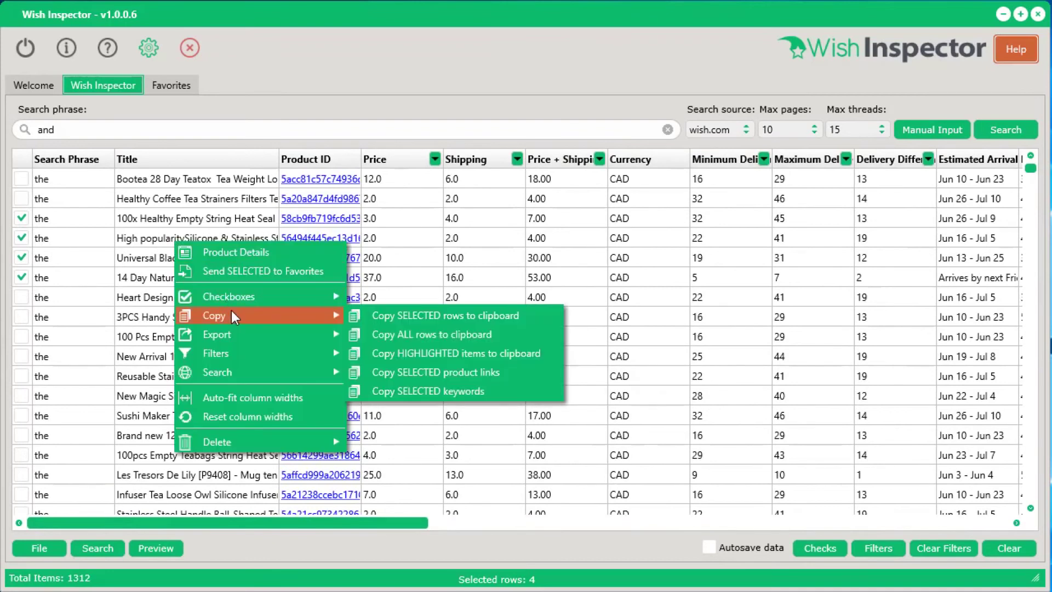
{"action": "left_click", "coordinate": [430, 394]}
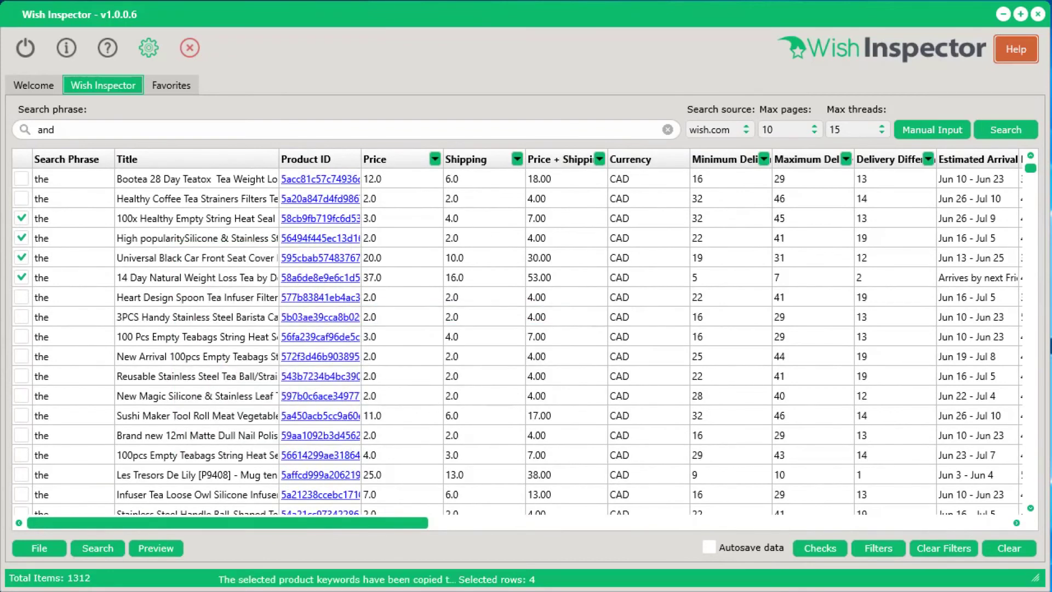
Step: Switch to Notepad, paste the copied product keywords into the empty document, and return to Wish Inspector
{"action": "key", "text": "alt+Tab"}
{"action": "right_click", "coordinate": [230, 92]}
{"action": "left_click", "coordinate": [268, 163]}
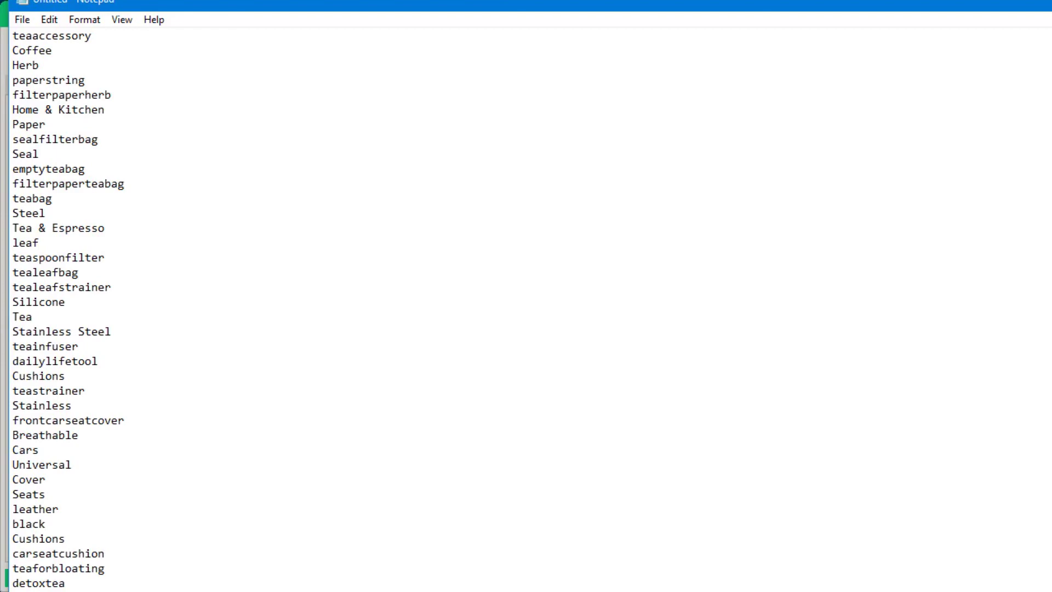
{"action": "key", "text": "alt+Tab"}
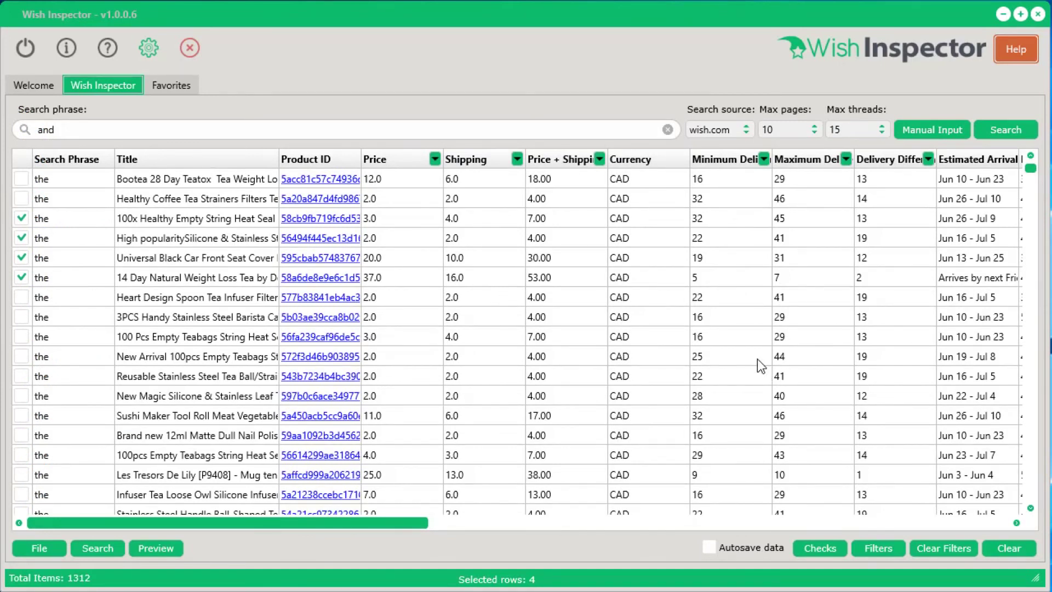
Step: Open the Wish Inspector Help Videos page and look through its list of tutorial videos
{"action": "left_click", "coordinate": [1028, 53]}
{"action": "left_click", "coordinate": [1032, 73]}
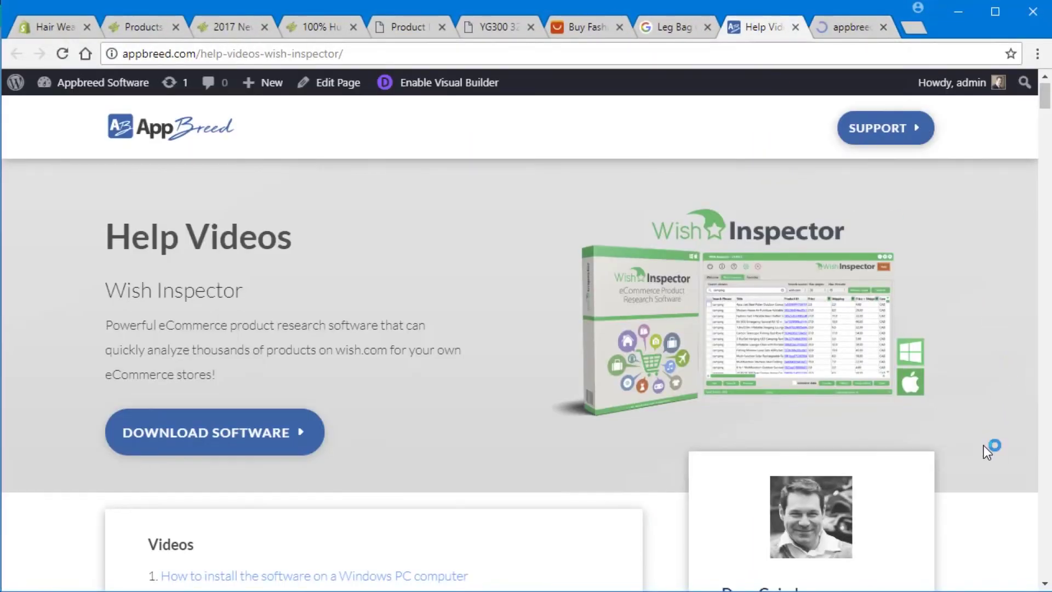
{"action": "scroll", "coordinate": [989, 446], "scroll_direction": "down", "scroll_amount": 12}
{"action": "scroll", "coordinate": [988, 460], "scroll_direction": "down", "scroll_amount": 20}
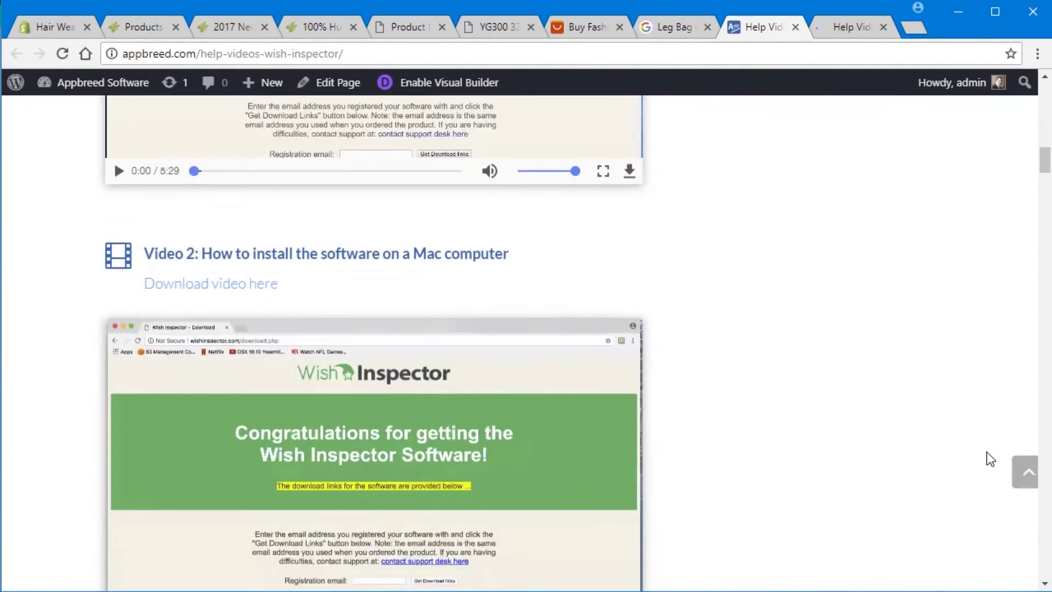
{"action": "scroll", "coordinate": [894, 469], "scroll_direction": "down", "scroll_amount": 20}
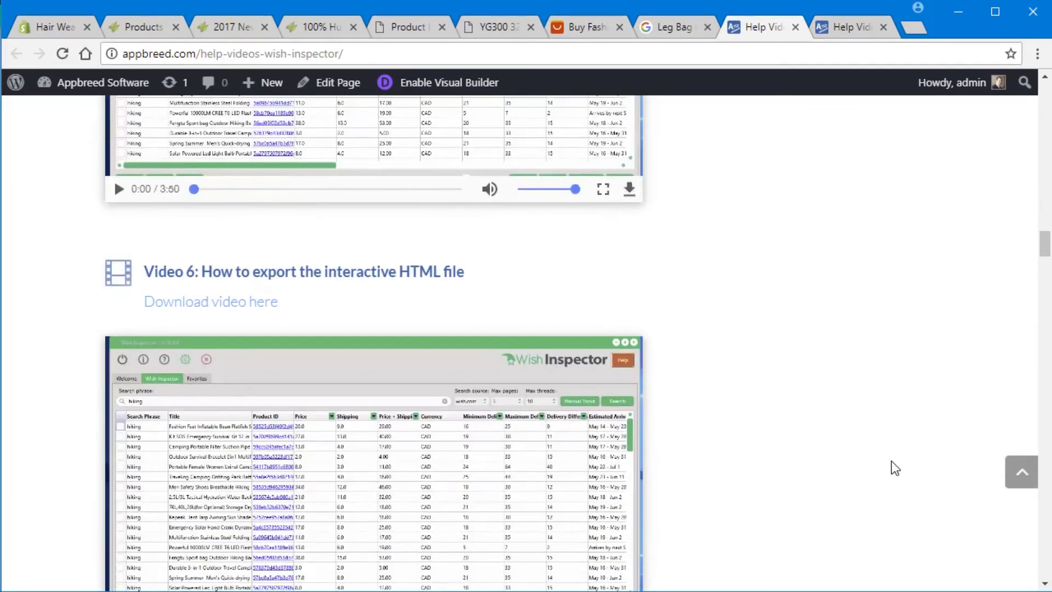
{"action": "scroll", "coordinate": [894, 468], "scroll_direction": "down", "scroll_amount": 20}
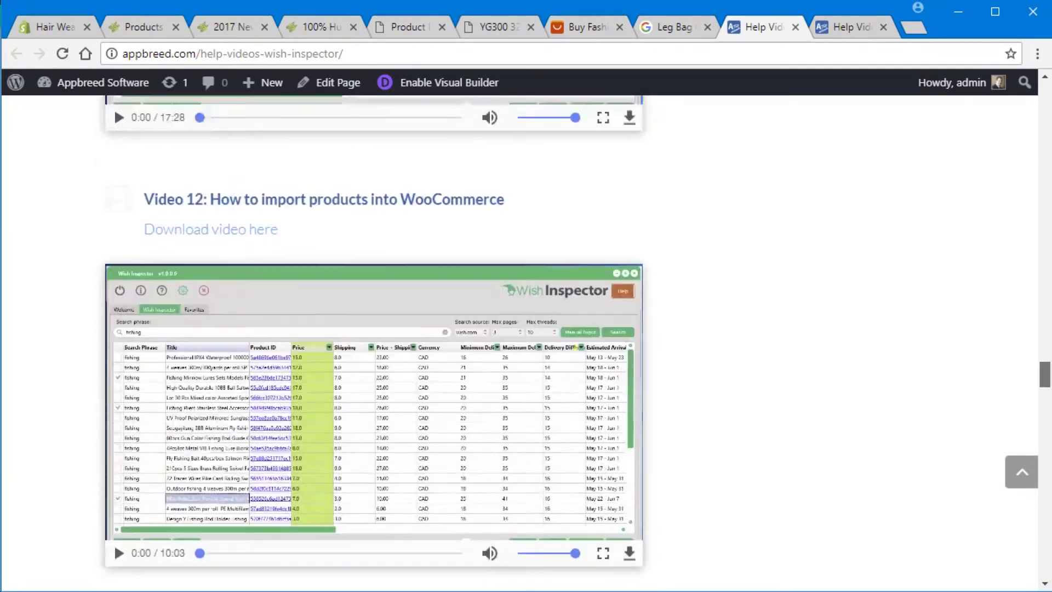